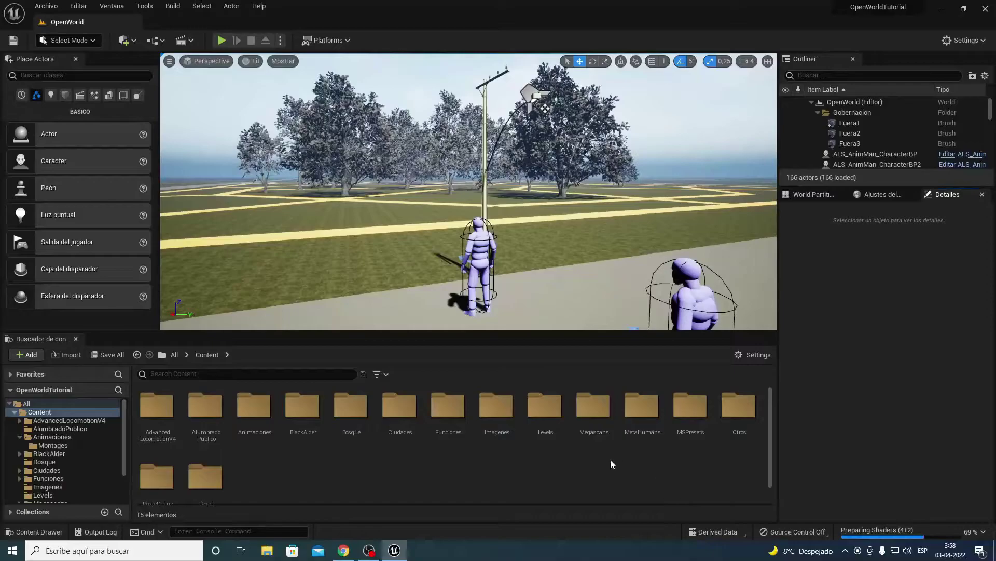
# - Orbit and zoom the viewport to frame the two ALS characters on the road
pyautogui.moveTo(519, 233); pyautogui.dragTo(519, 233, button='right')
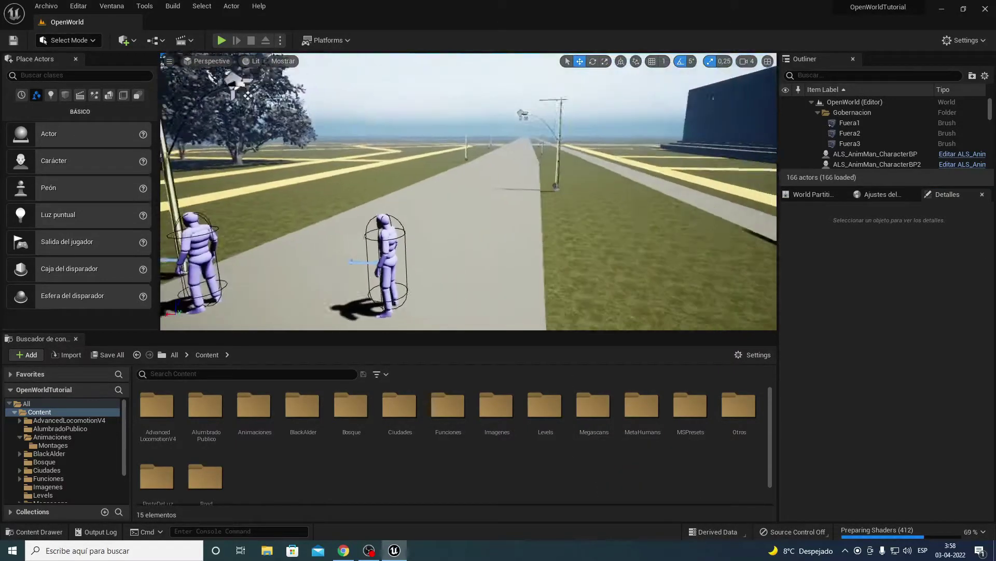
pyautogui.moveTo(369, 147); pyautogui.dragTo(365, 153, button='right')
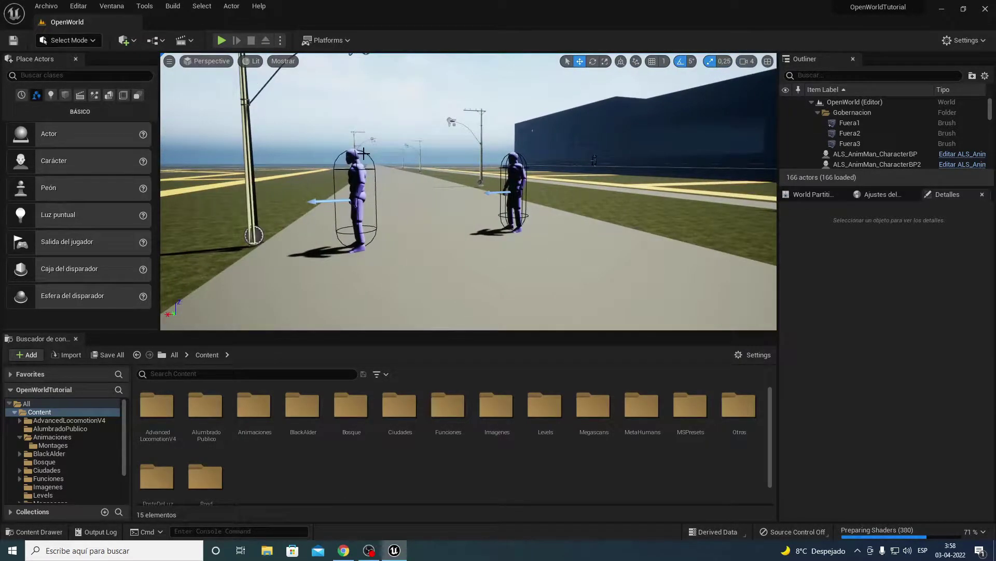
pyautogui.moveTo(363, 153); pyautogui.dragTo(414, 166, button='right')
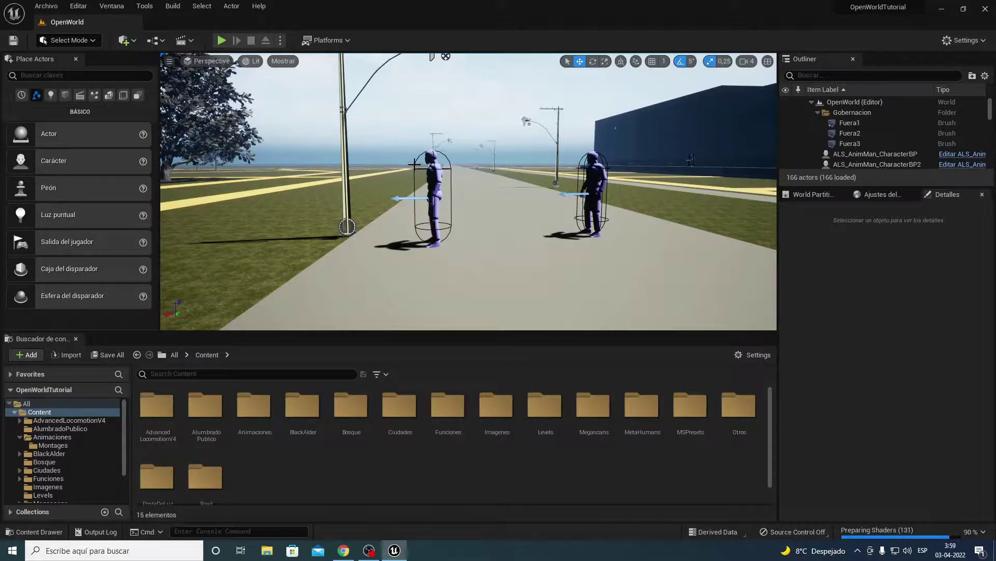
pyautogui.moveTo(484, 173); pyautogui.dragTo(486, 174, button='right')
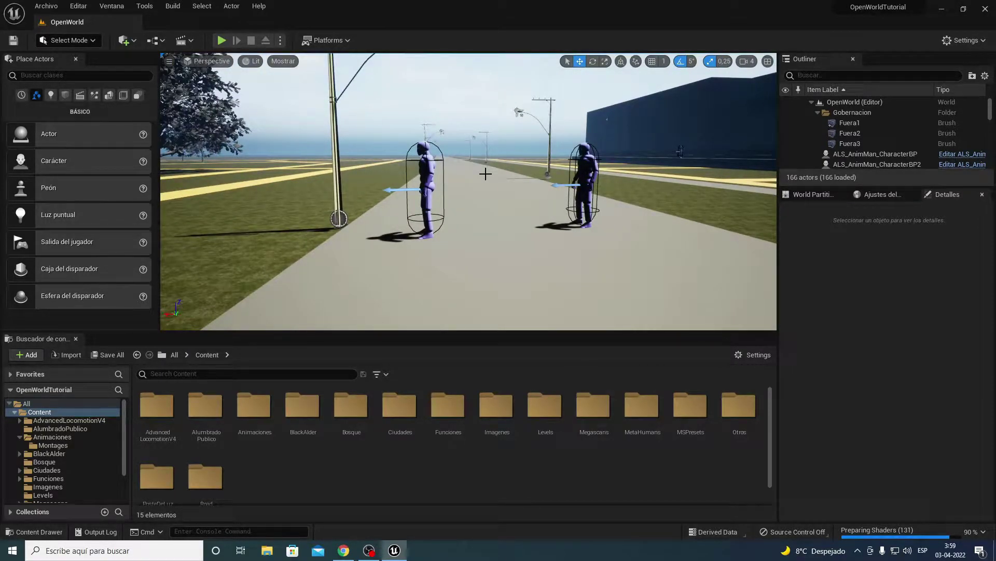
pyautogui.moveTo(485, 174); pyautogui.dragTo(489, 180, button='right')
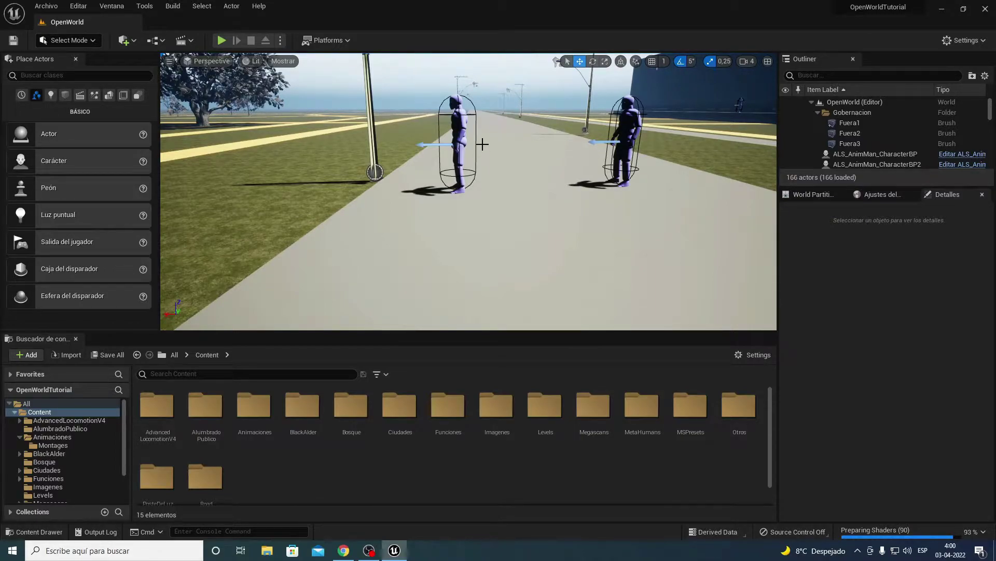
pyautogui.moveTo(491, 150); pyautogui.dragTo(491, 150, button='right')
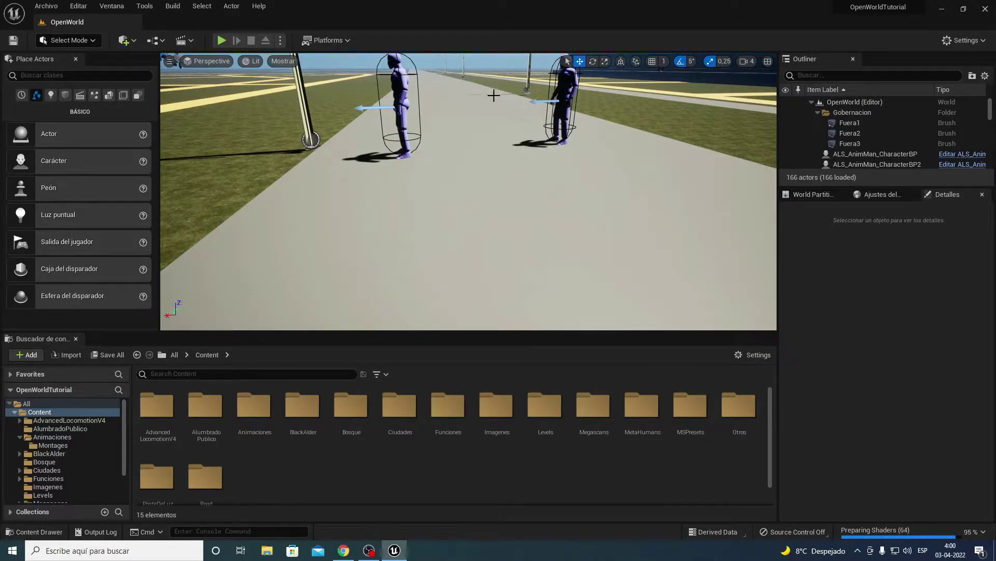
pyautogui.moveTo(493, 94); pyautogui.dragTo(494, 78, button='right')
pyautogui.moveTo(459, 119); pyautogui.dragTo(460, 118, button='right')
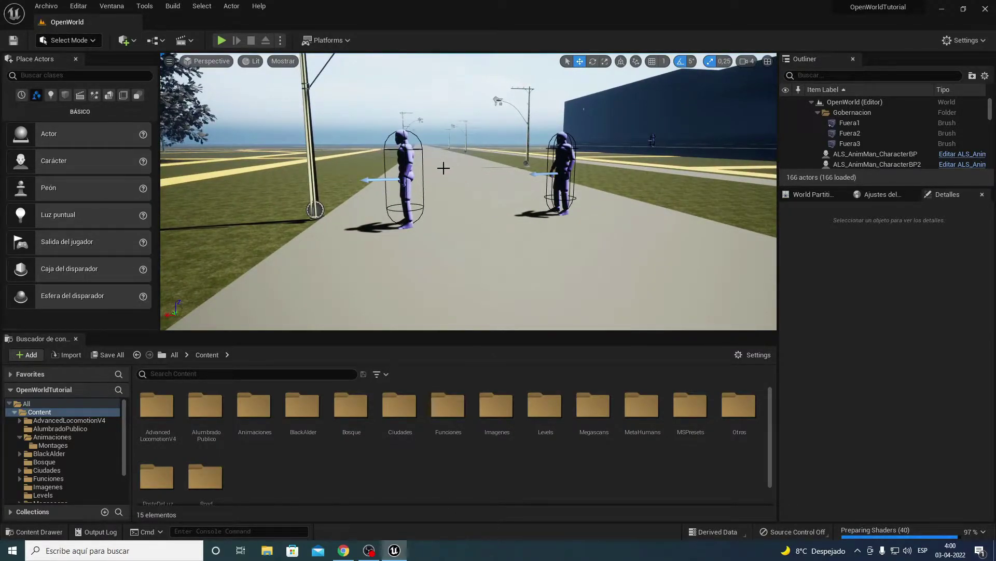
pyautogui.moveTo(452, 168)
pyautogui.mouseDown(button='right')
pyautogui.moveTo(451, 187)
pyautogui.moveTo(442, 165)
pyautogui.mouseUp(button='right')
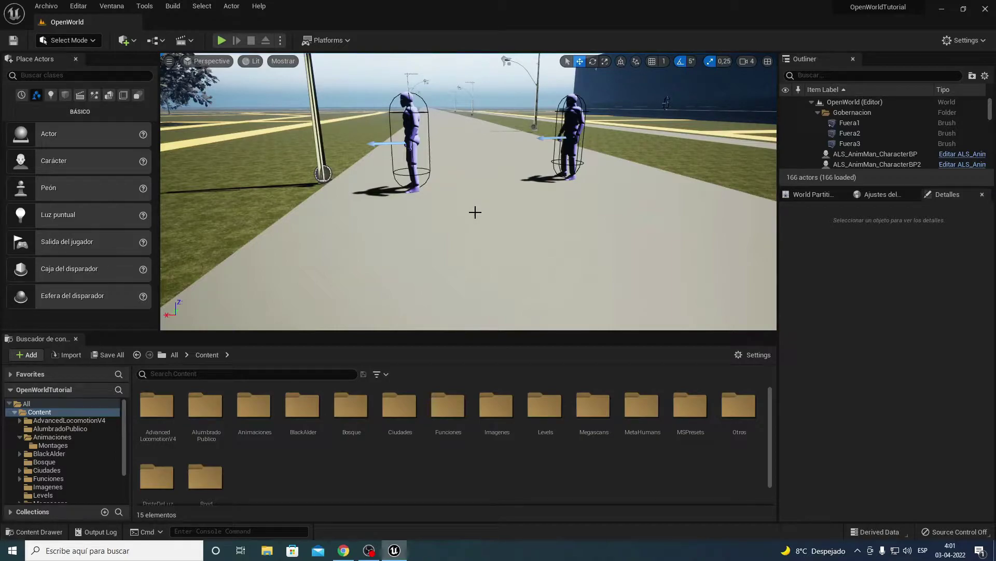
pyautogui.moveTo(475, 212); pyautogui.dragTo(475, 212, button='right')
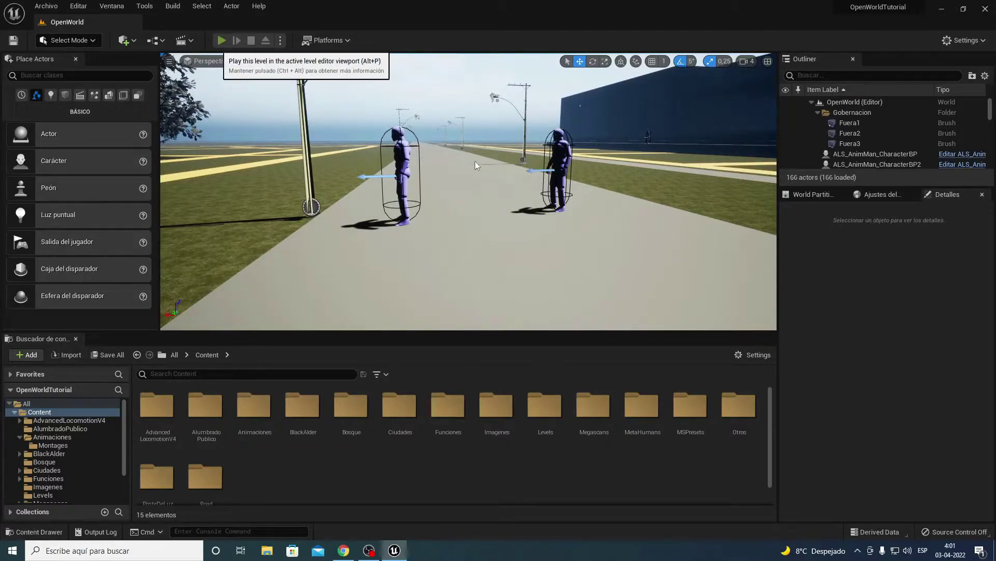
# - Start Play-in-Editor with Alt+P, open the overlay menu and shoot the enemies
pyautogui.hotkey('alt', 'p')
pyautogui.press('q')
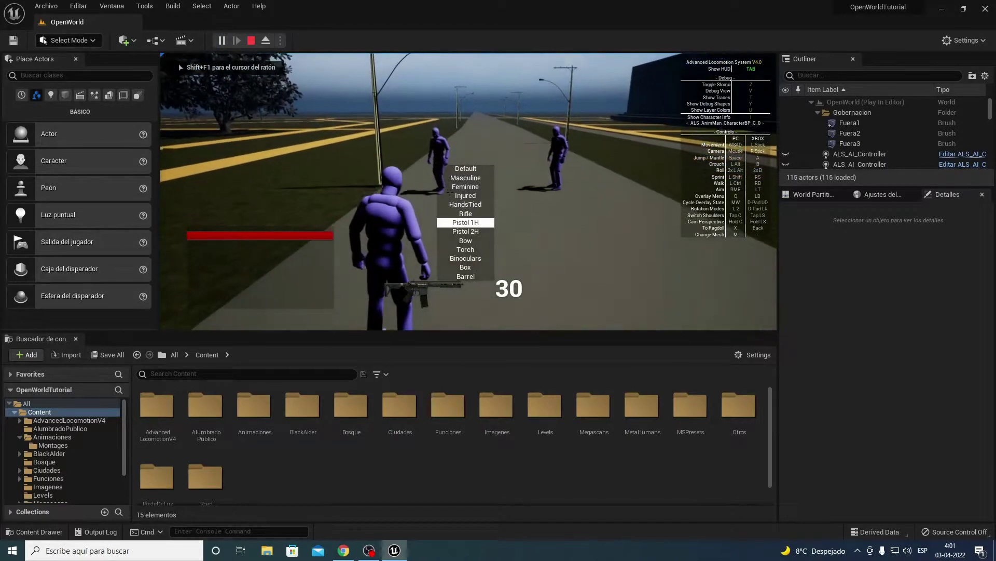
pyautogui.moveTo(469, 191); pyautogui.dragTo(469, 191, button='right')
pyautogui.click(469, 191)
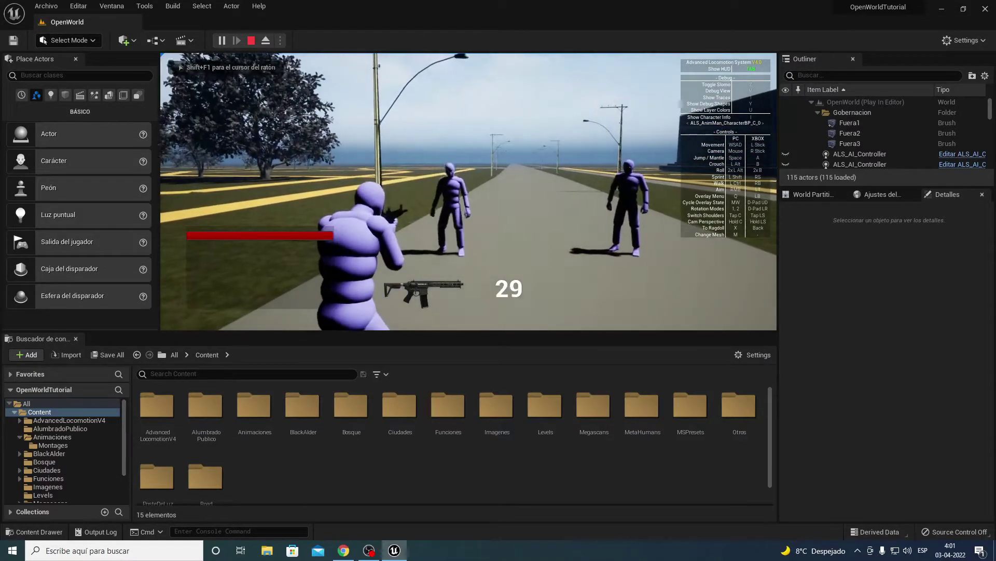
pyautogui.click(468, 191)
pyautogui.click(469, 191)
pyautogui.click(469, 191)
pyautogui.click(469, 191)
pyautogui.click(468, 191)
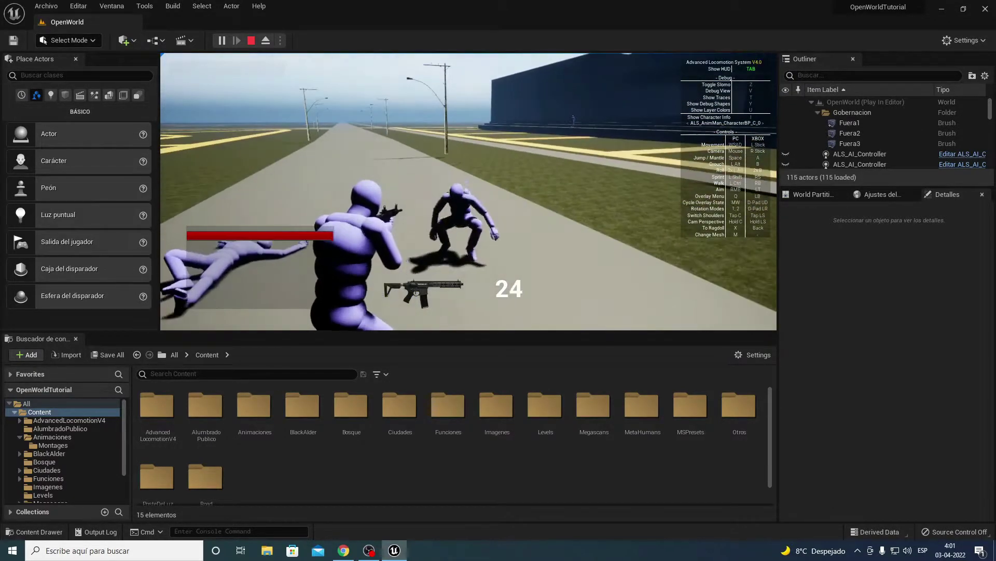
pyautogui.click(450, 192)
pyautogui.click(450, 192)
pyautogui.click(450, 192)
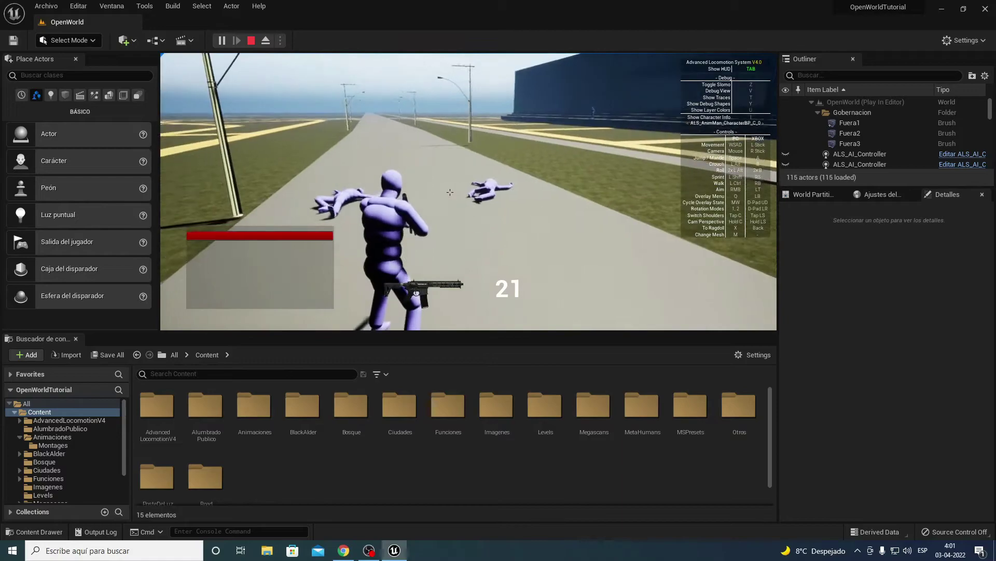
# - Run to the dark building and shoot the enemy standing on the ledge
pyautogui.press('w')
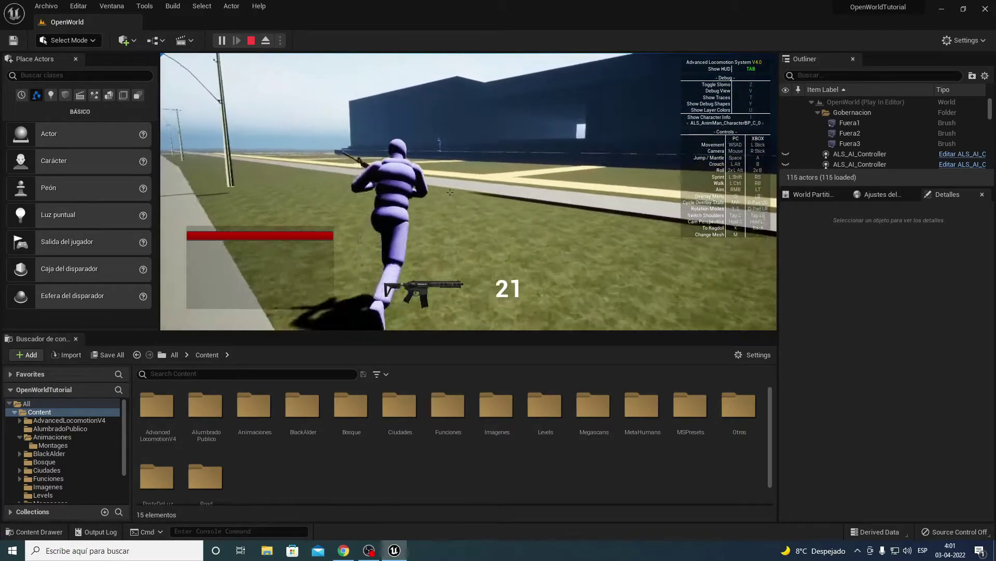
pyautogui.press('w')
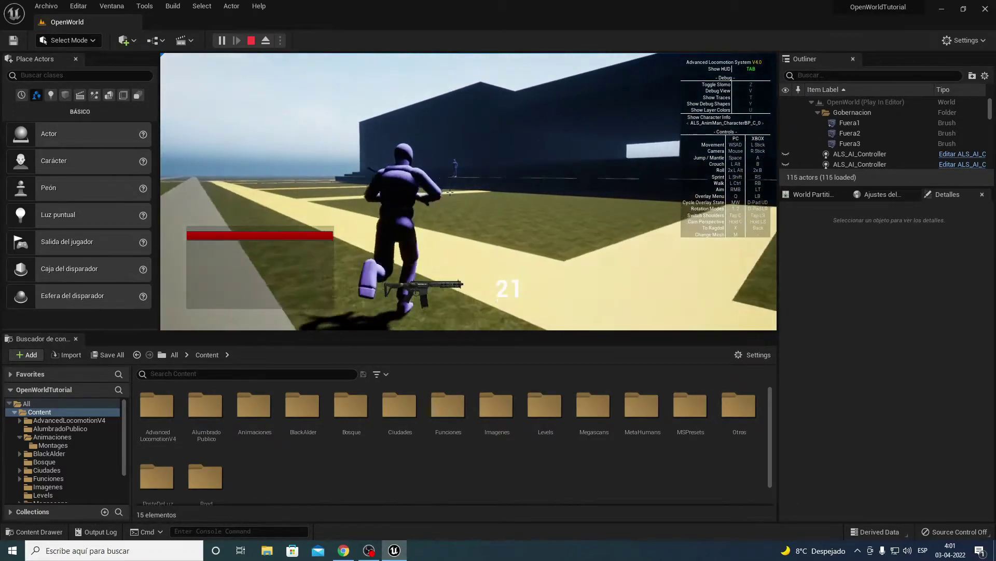
pyautogui.press('w')
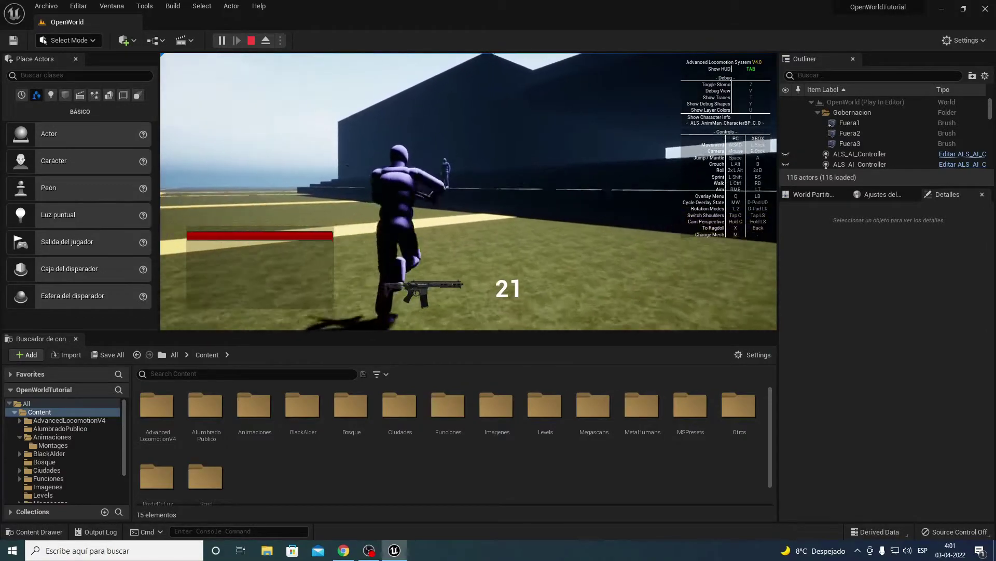
pyautogui.press('w')
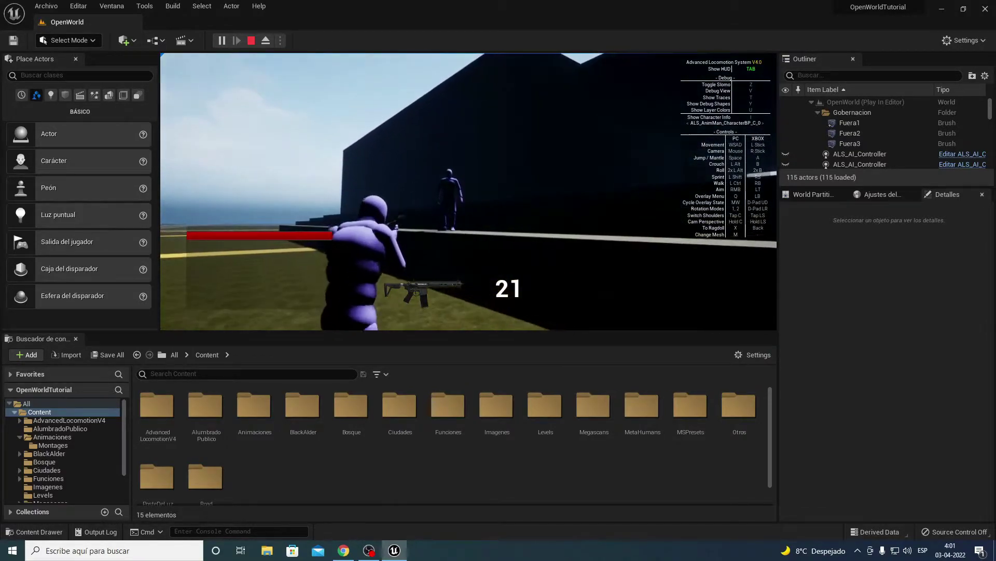
pyautogui.click(468, 191)
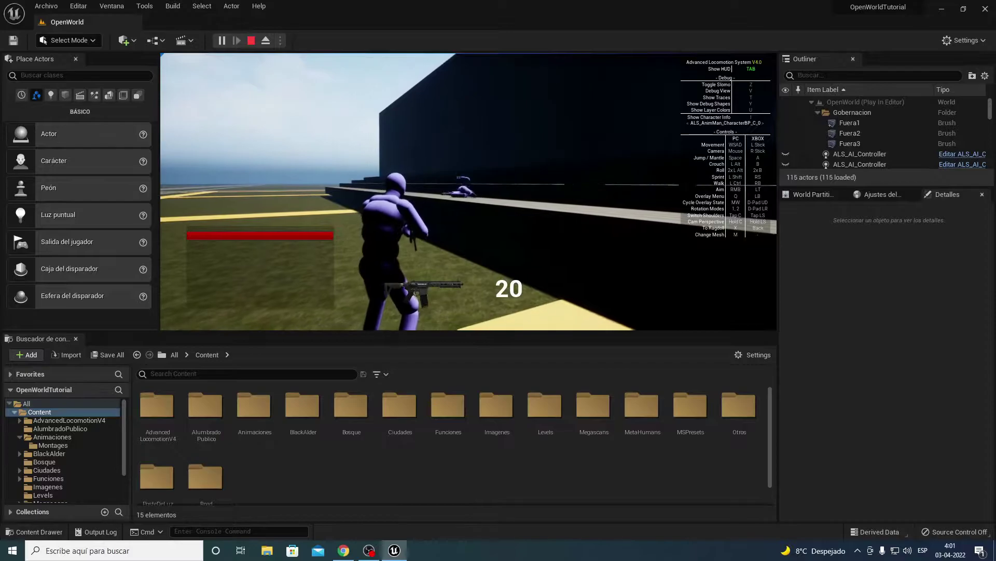
# - Run back to the ragdolled enemies on the road, then end the play session
pyautogui.press('w')
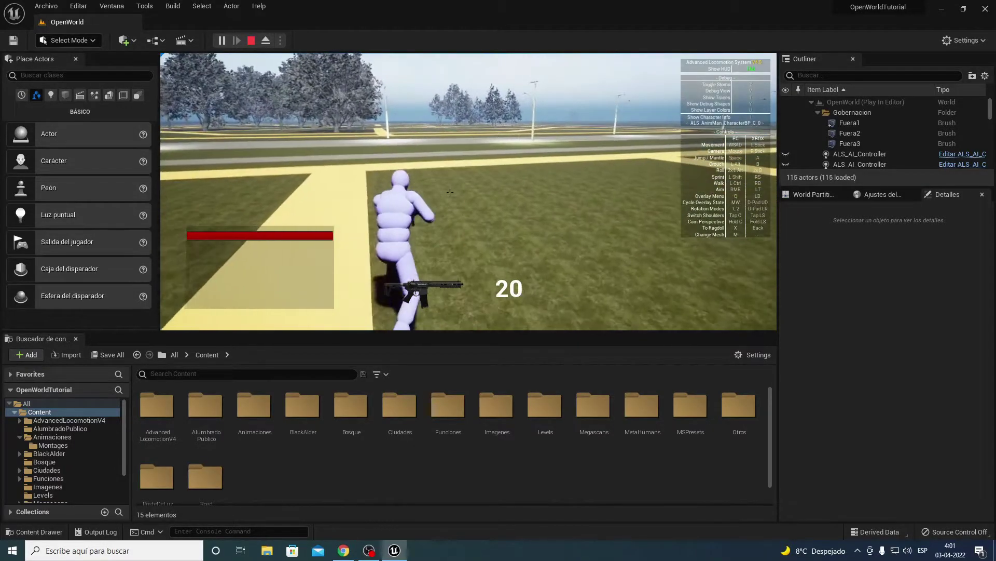
pyautogui.press('w')
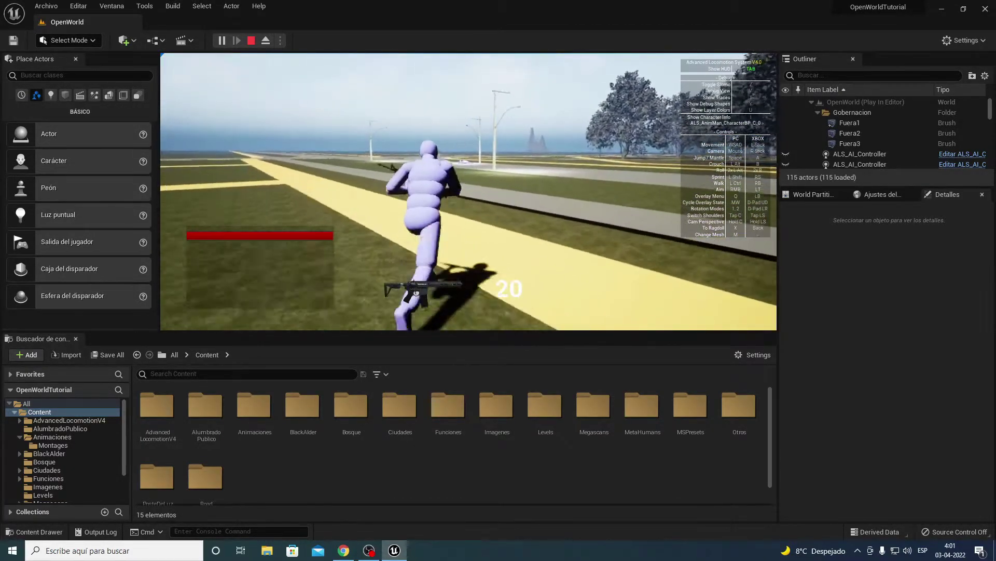
pyautogui.press('w')
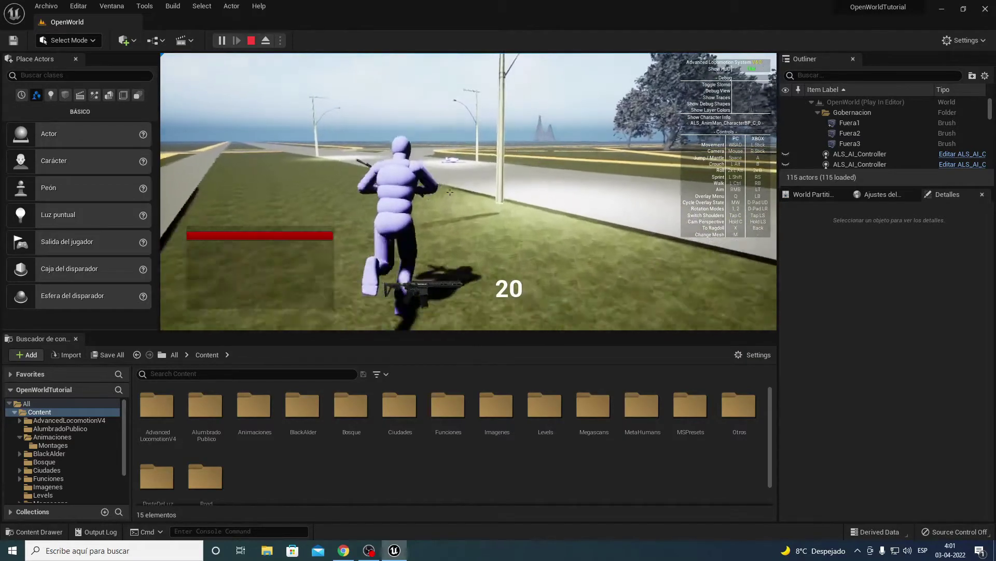
pyautogui.press('w')
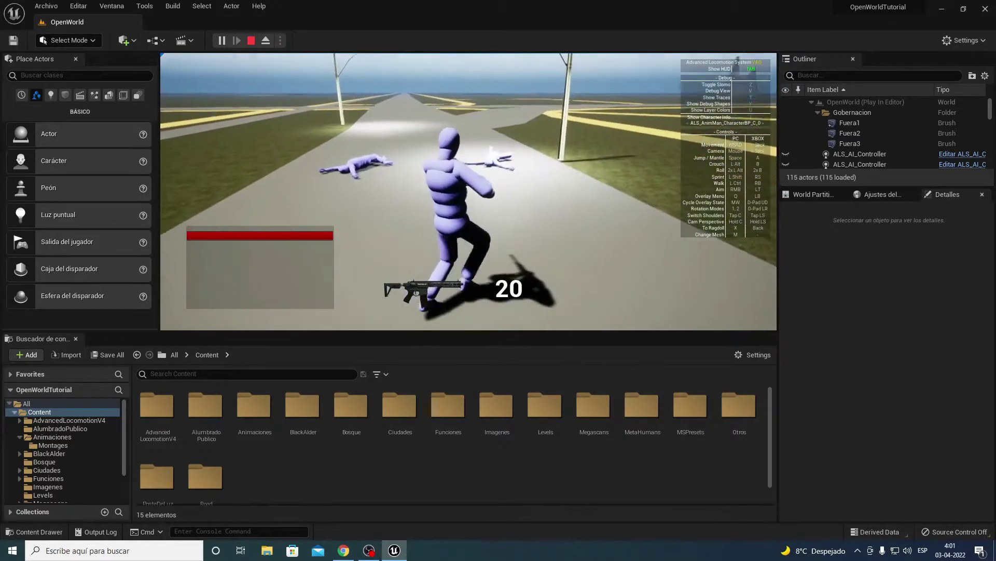
pyautogui.press('w')
pyautogui.hotkey('shift', 'F1')
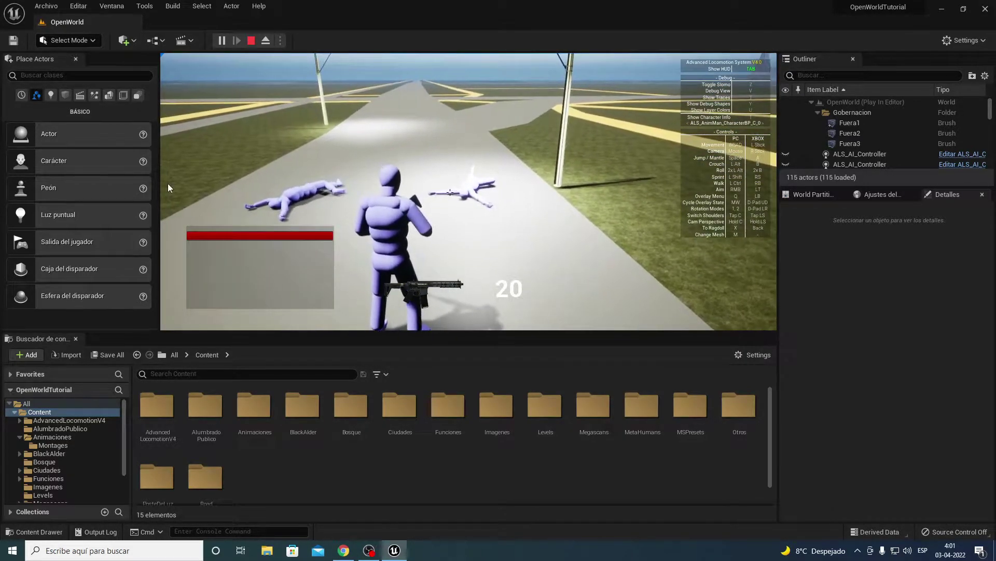
pyautogui.press('Escape')
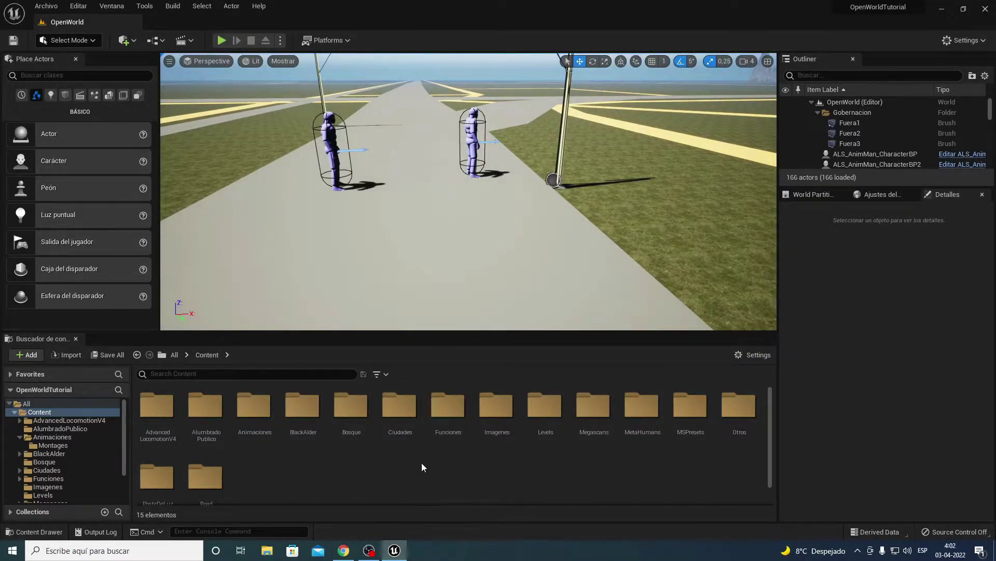
# - Open AdvancedLocomotionV4 > Blueprints > CharacterLogic and maximize the ALS_AnimMan_CharacterBP editor
pyautogui.doubleClick(145, 402)
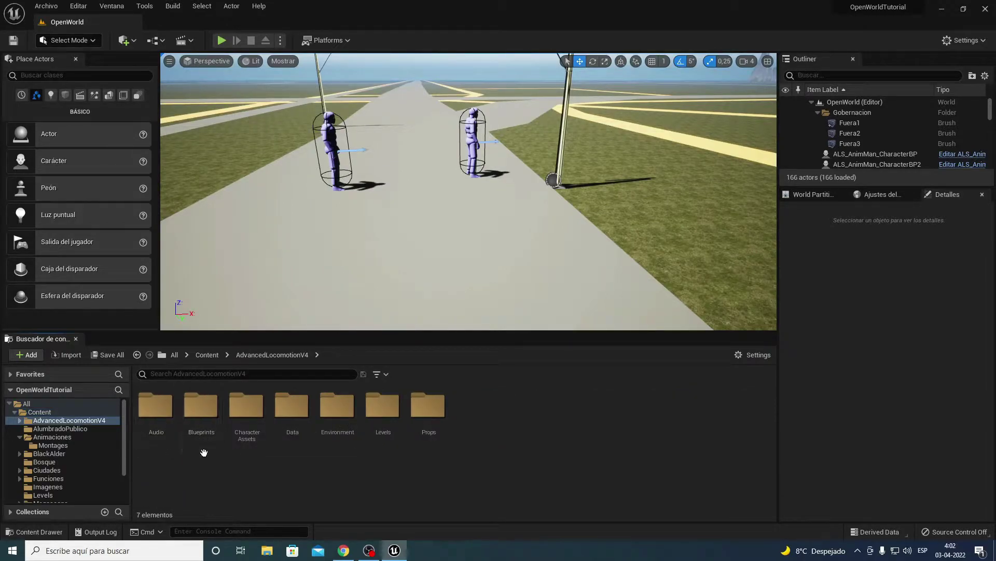
pyautogui.doubleClick(200, 407)
pyautogui.doubleClick(302, 404)
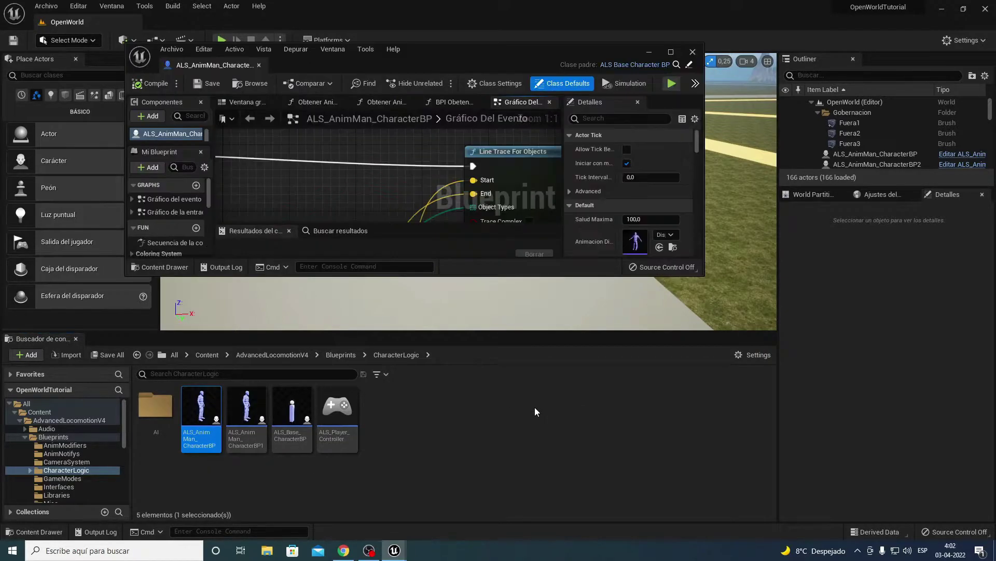
pyautogui.click(670, 52)
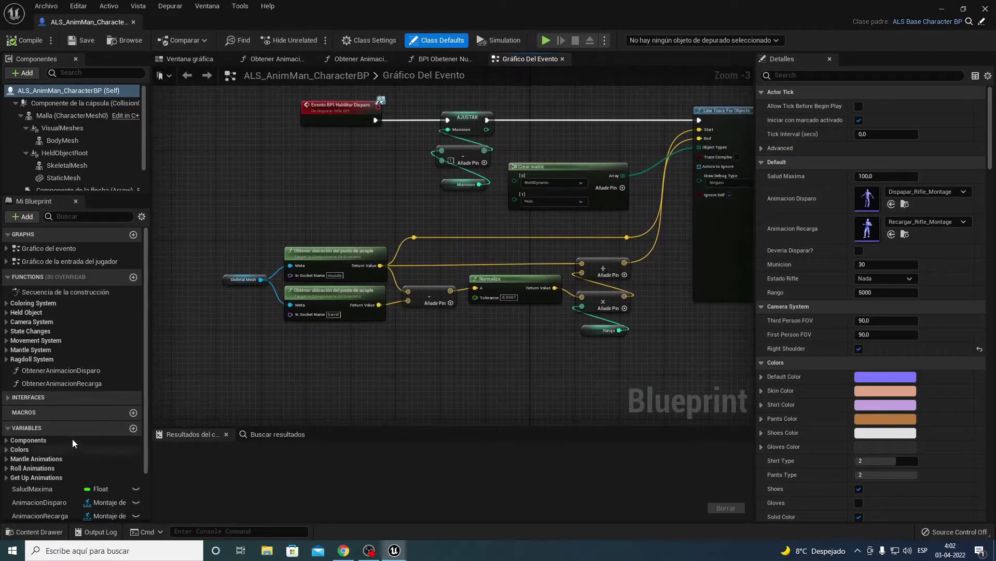
# - Select the SaludMaxima variable (Float, default 100.0) and survey the event graph
pyautogui.scroll(-3, 72, 438)
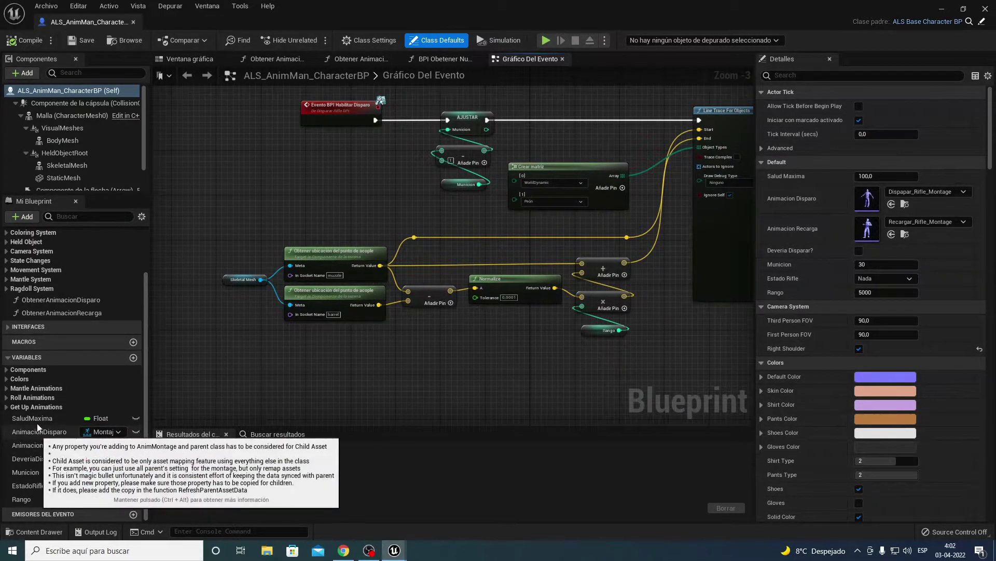
pyautogui.click(83, 421)
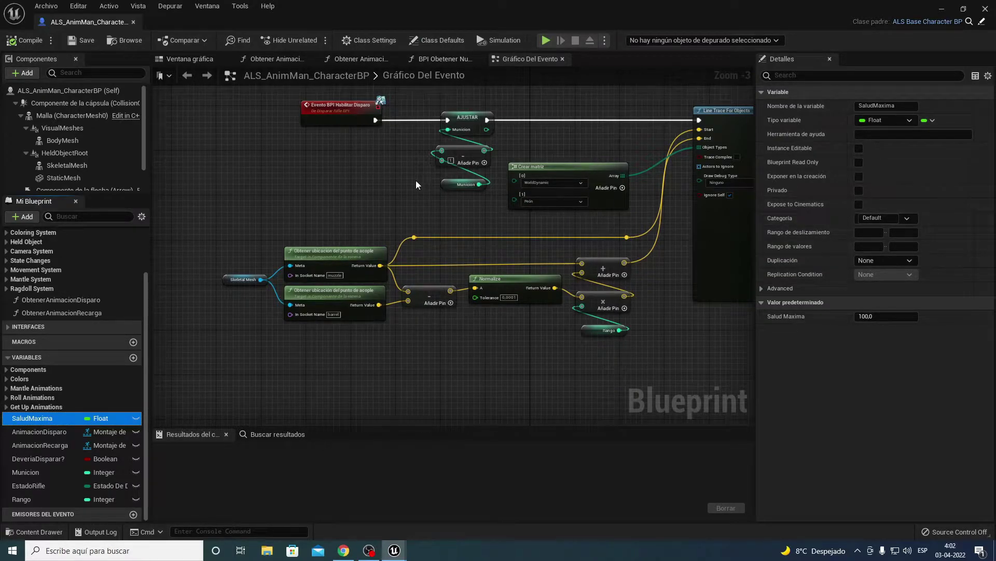
pyautogui.moveTo(419, 174); pyautogui.dragTo(390, 215, button='right')
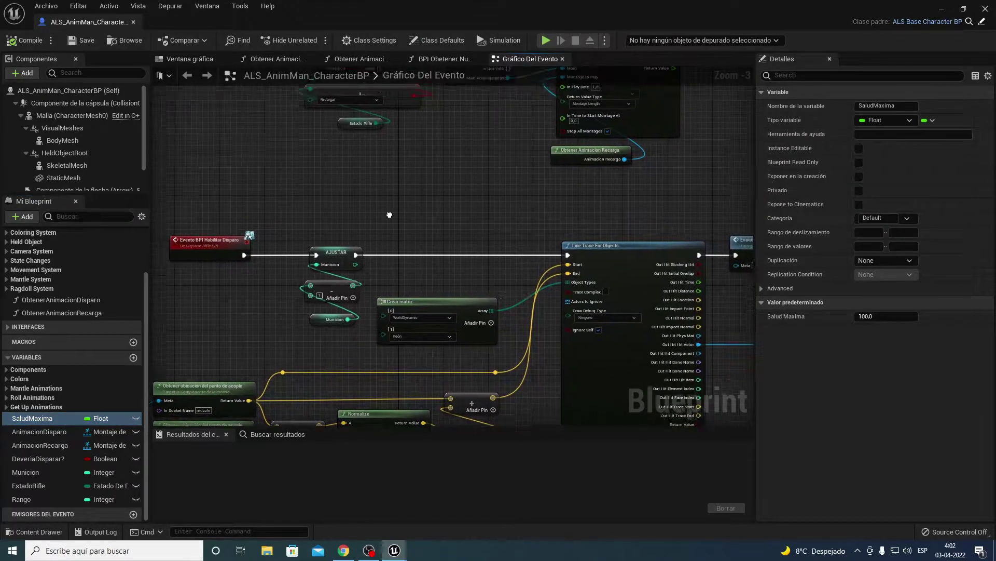
pyautogui.scroll(-4, 390, 215)
pyautogui.moveTo(360, 142); pyautogui.dragTo(479, 249, button='right')
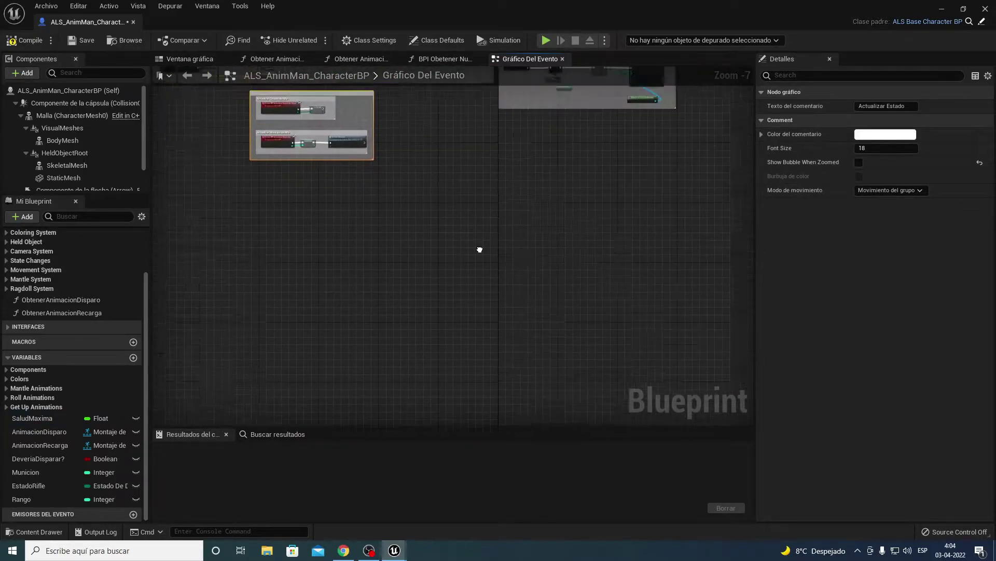
pyautogui.scroll(3, 427, 294)
pyautogui.scroll(3, 434, 242)
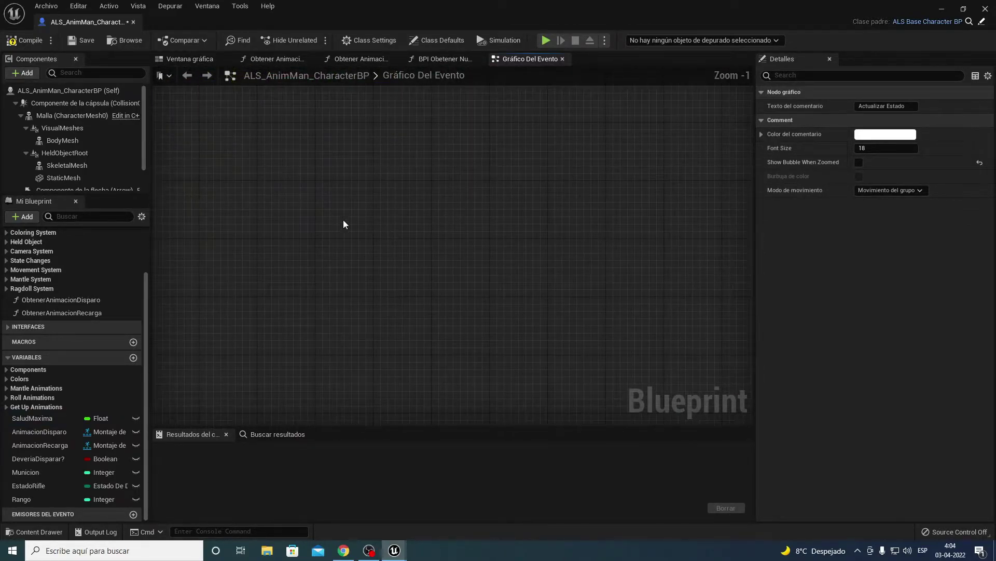
# - Change SaludMaxima's variable type to Integer and compile ALS_AnimMan_CharacterBP
pyautogui.click(49, 418)
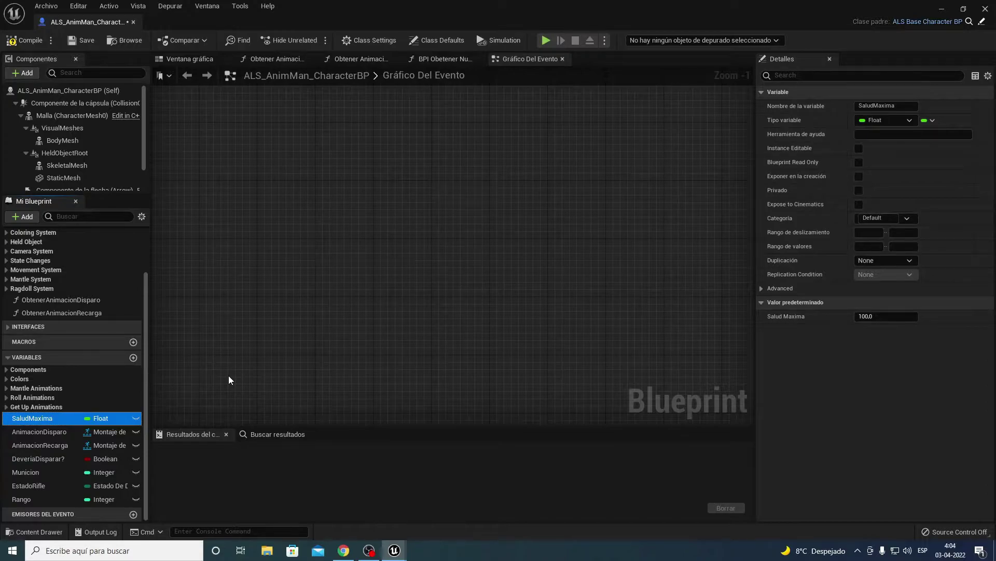
pyautogui.click(896, 125)
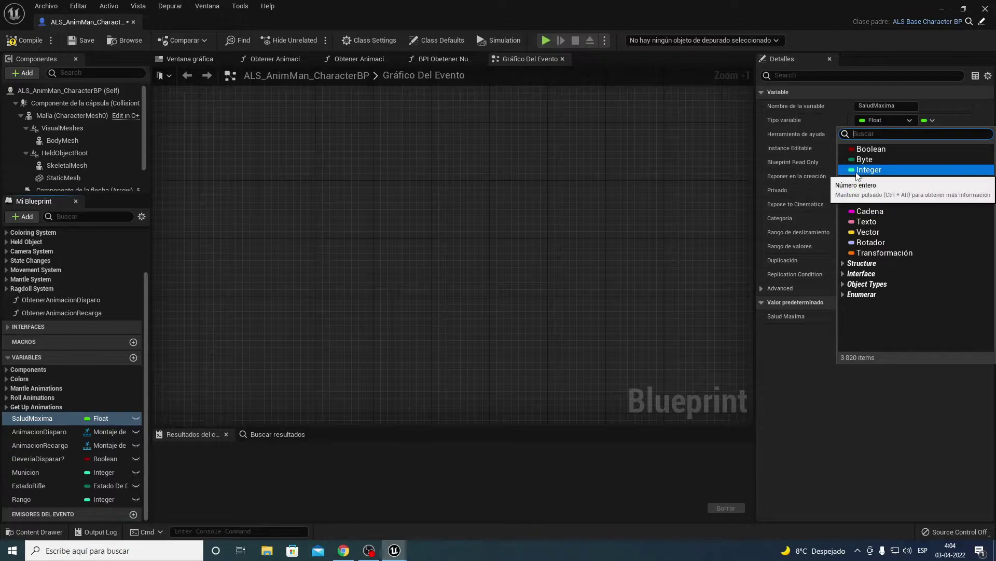
pyautogui.click(865, 190)
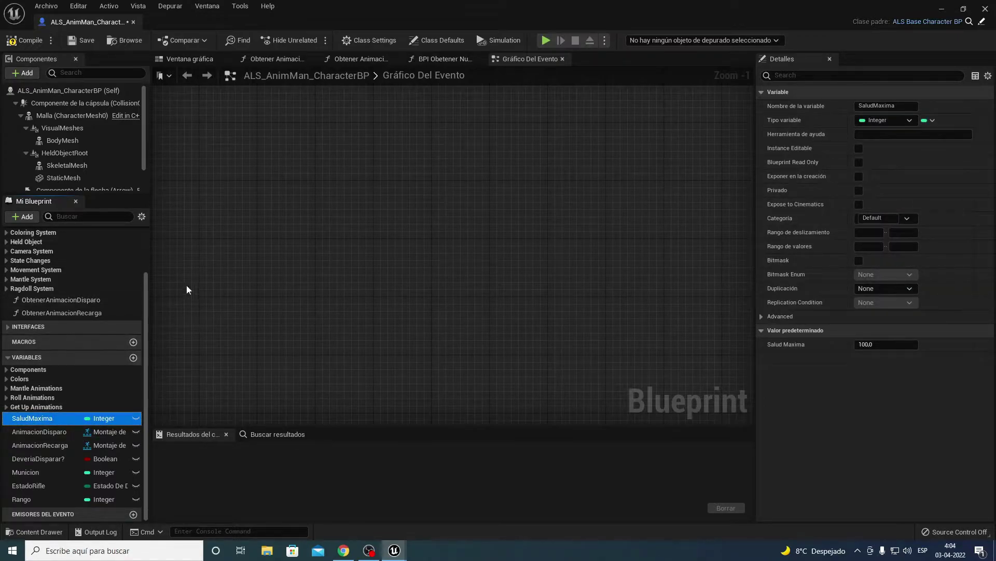
pyautogui.click(31, 40)
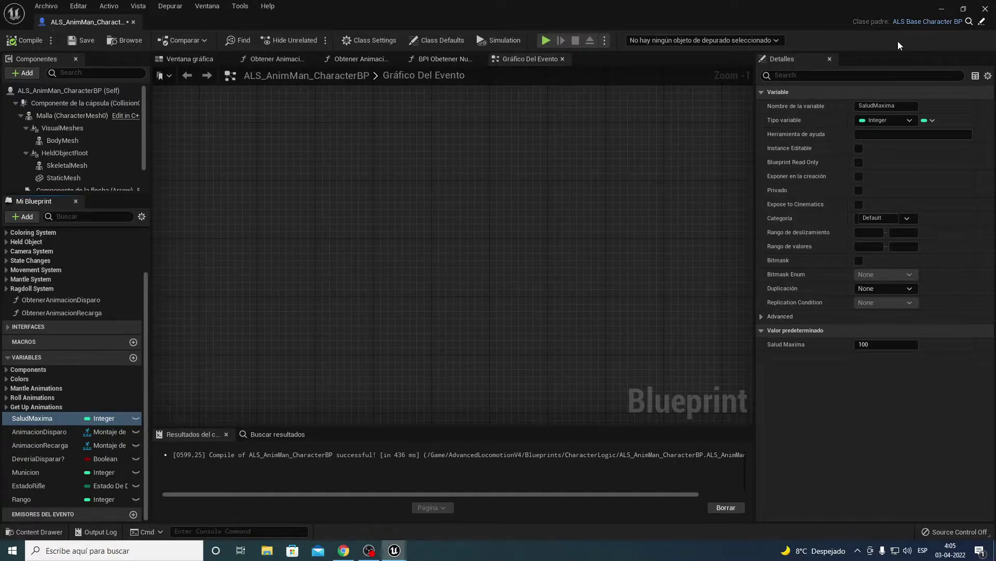
# - Open the ALS_HUD widget from Content > AdvancedLocomotionV4 > Blueprints > UI
pyautogui.click(942, 9)
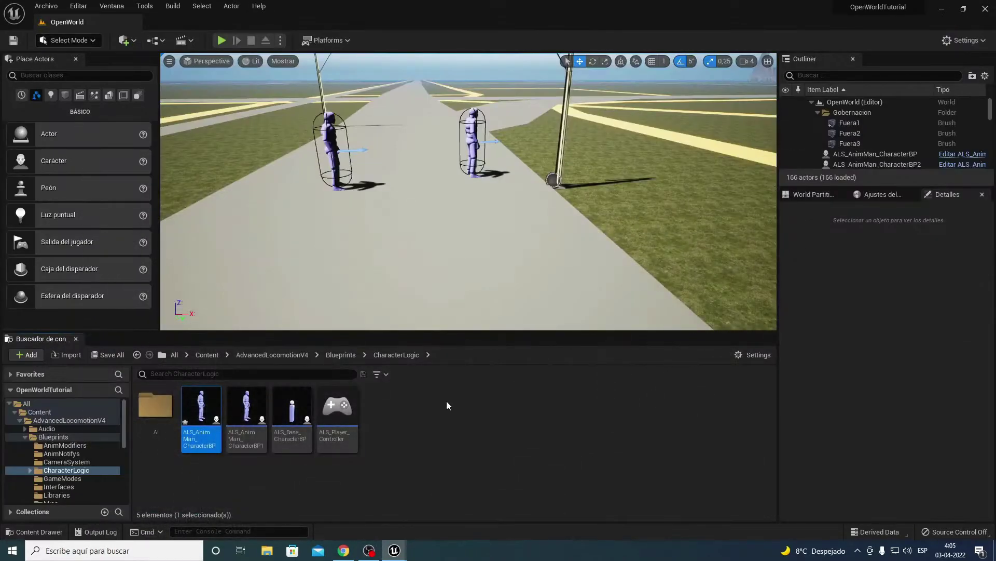
pyautogui.click(210, 351)
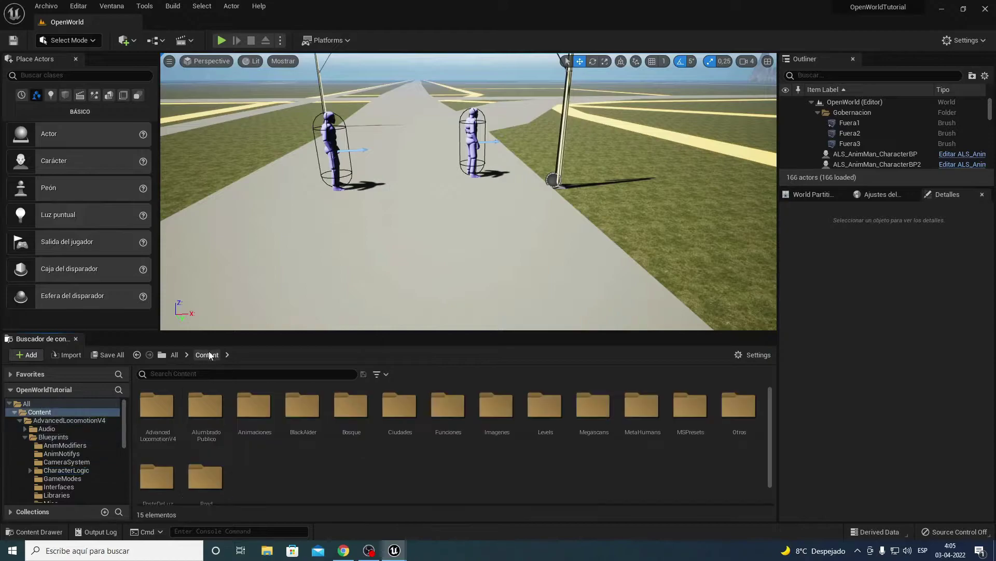
pyautogui.doubleClick(155, 407)
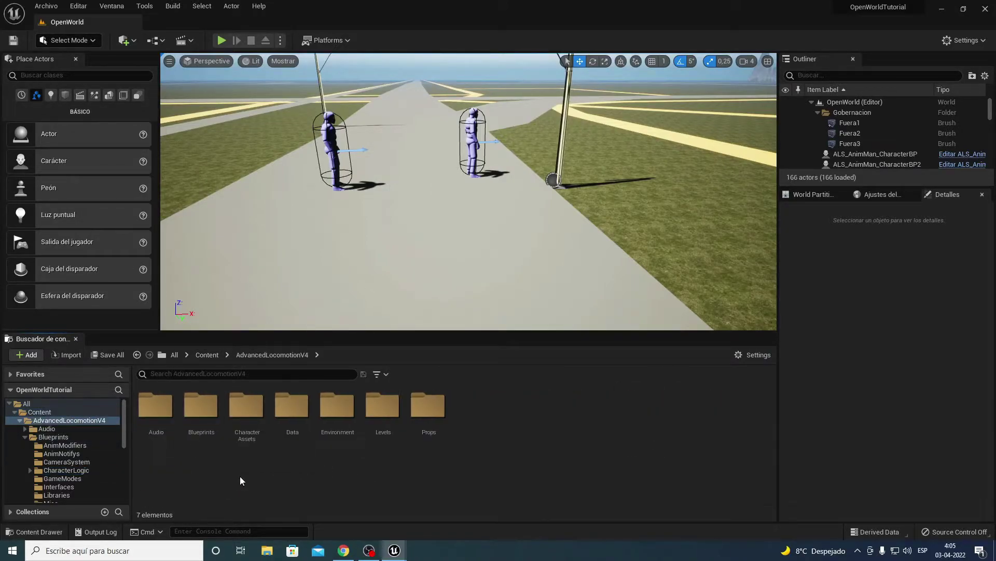
pyautogui.doubleClick(205, 407)
pyautogui.doubleClick(525, 435)
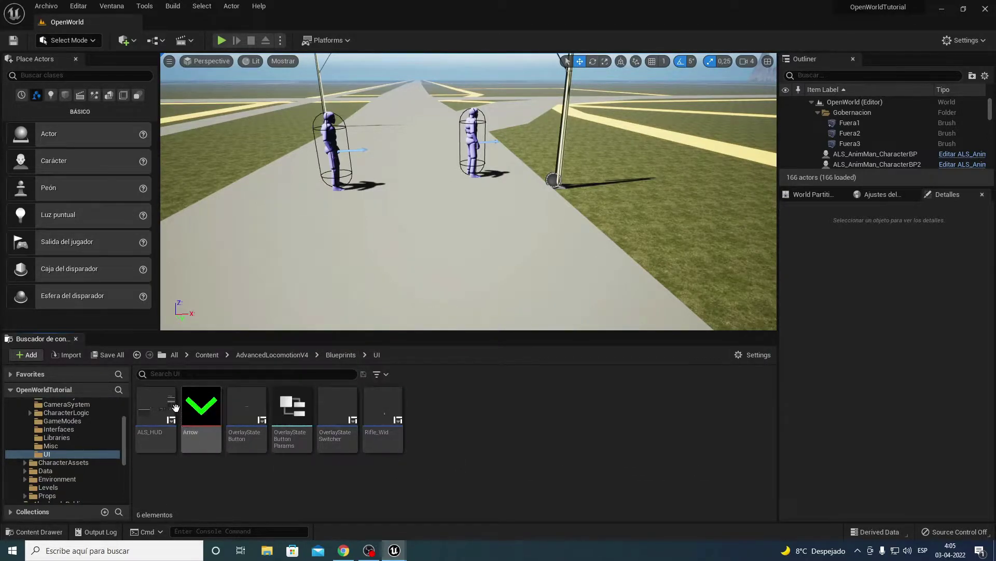
pyautogui.doubleClick(153, 399)
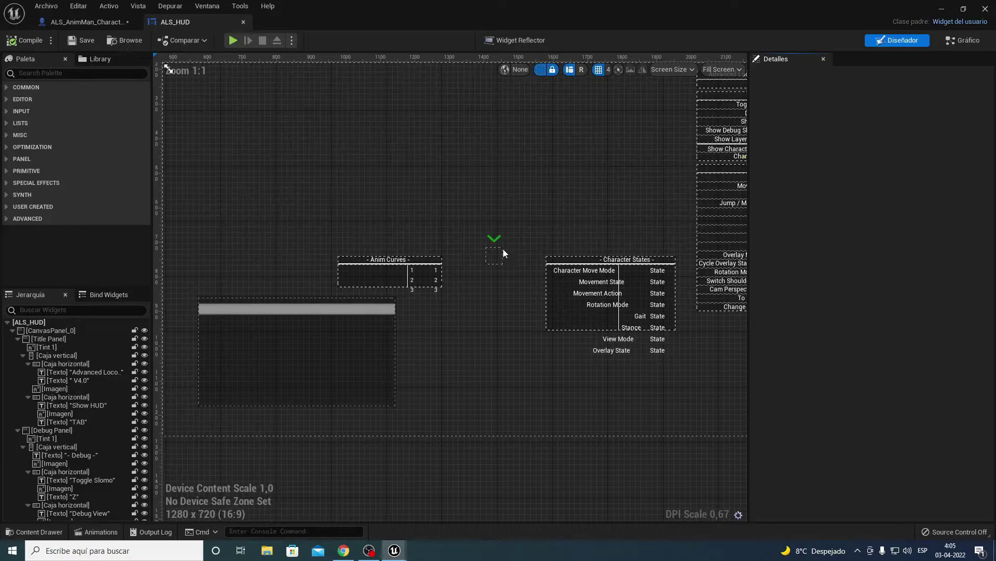
# - Select the Barra_Salud progress bar and show its percent function graph
pyautogui.scroll(-2, 395, 366)
pyautogui.click(329, 346)
pyautogui.moveTo(329, 347); pyautogui.dragTo(378, 298, button='right')
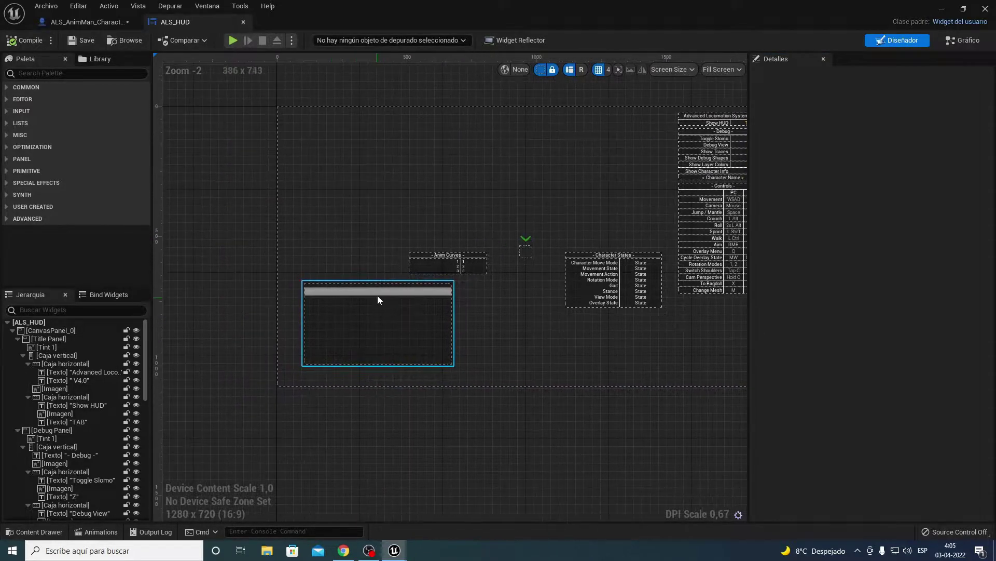
pyautogui.click(378, 294)
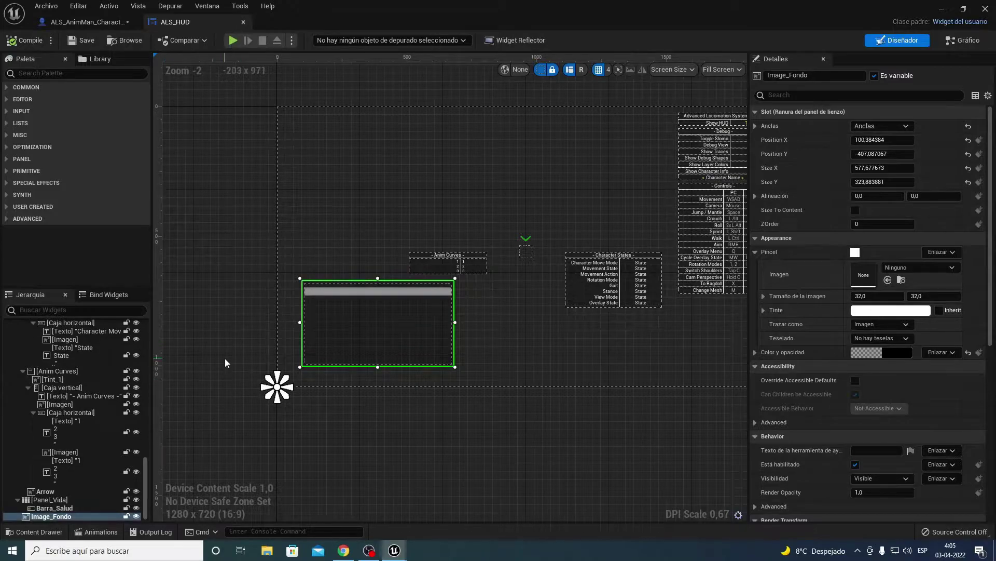
pyautogui.click(54, 508)
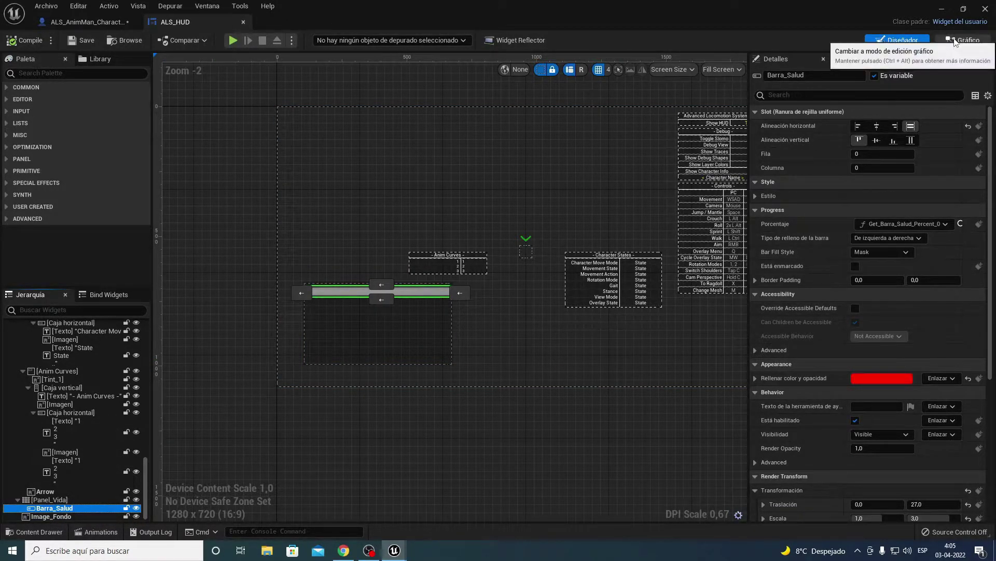
pyautogui.click(963, 40)
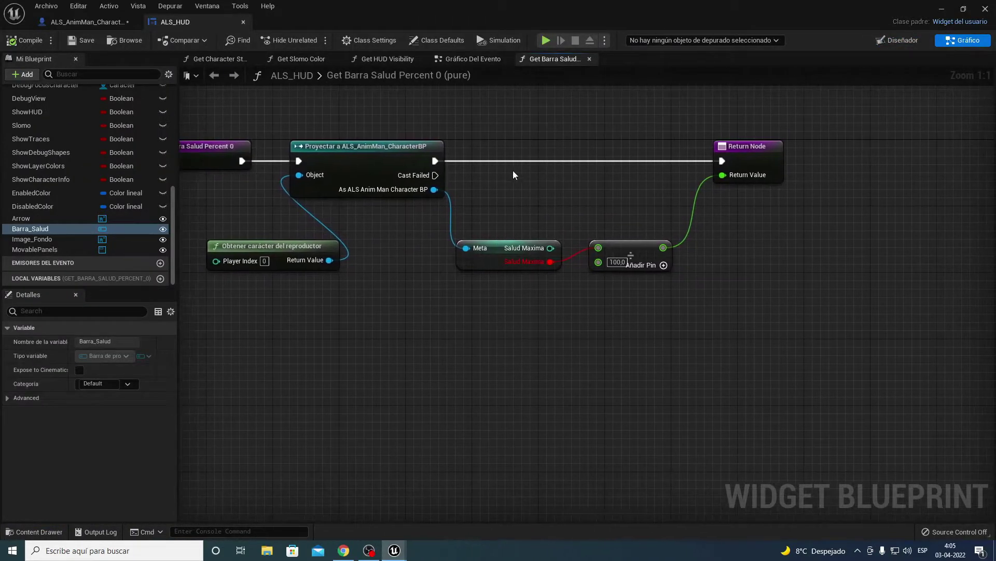
# - Delete the old divide node and add a new divide node fed by Salud Maxima
pyautogui.moveTo(490, 196); pyautogui.dragTo(569, 332)
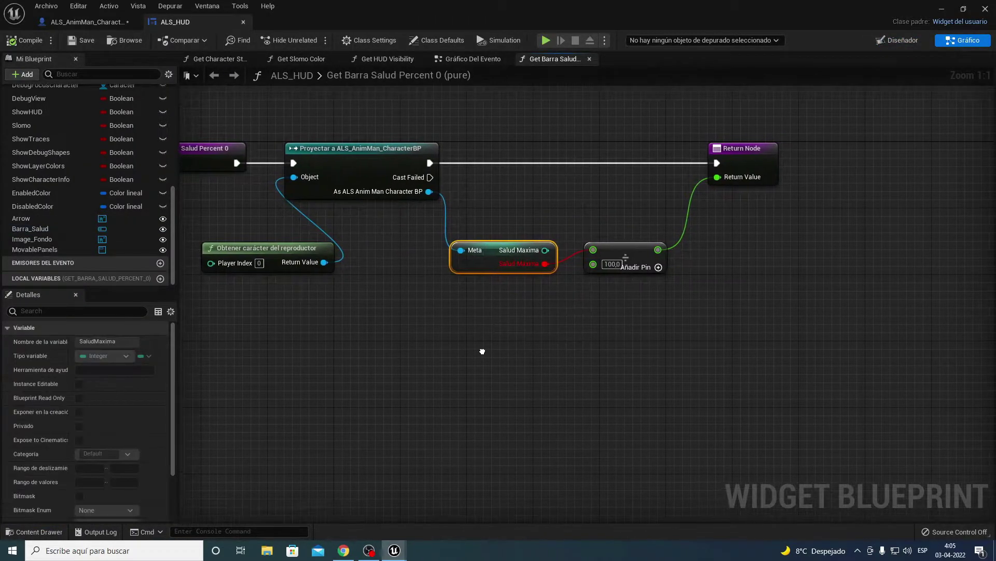
pyautogui.moveTo(602, 198); pyautogui.dragTo(628, 276)
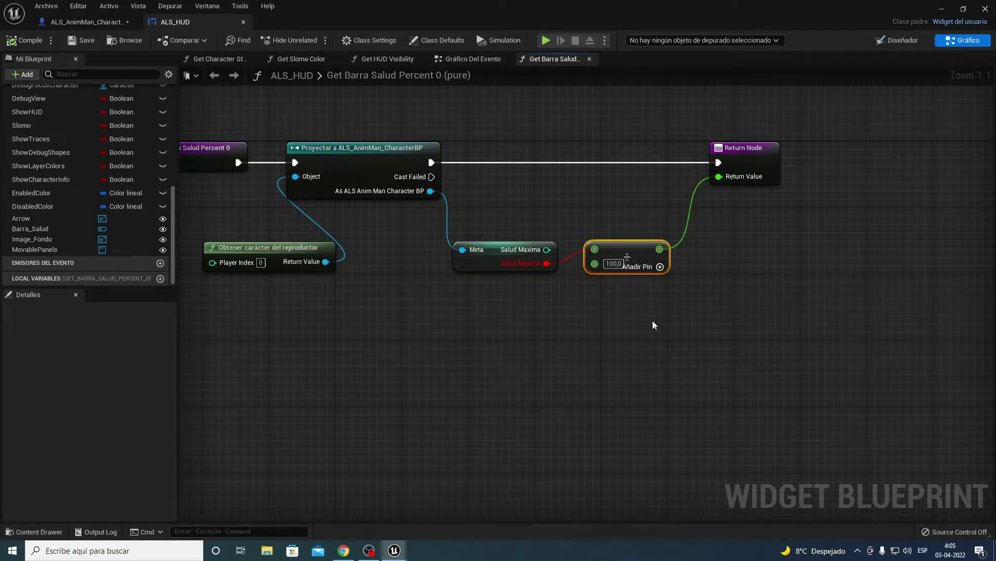
pyautogui.press('Delete')
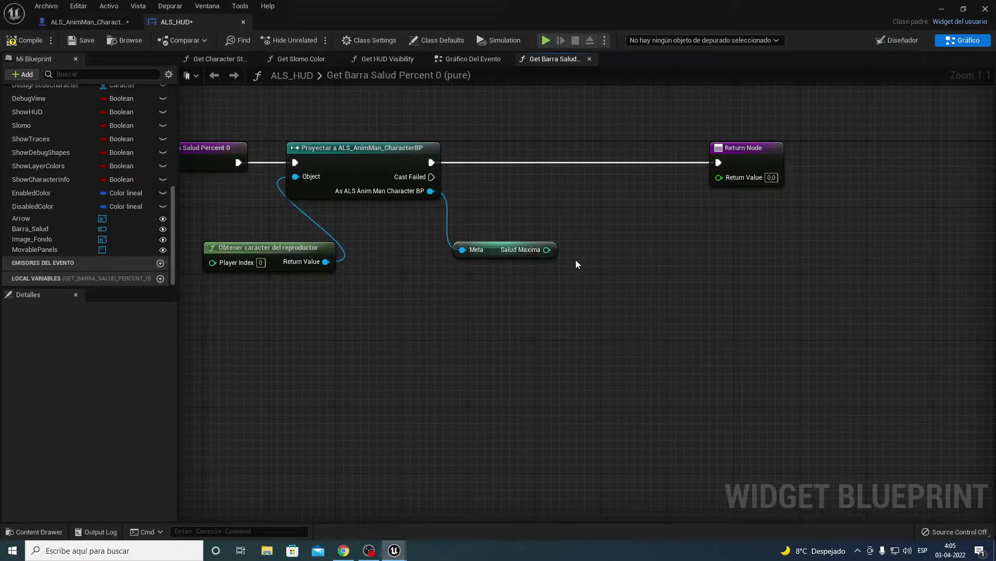
pyautogui.moveTo(547, 250); pyautogui.dragTo(592, 254)
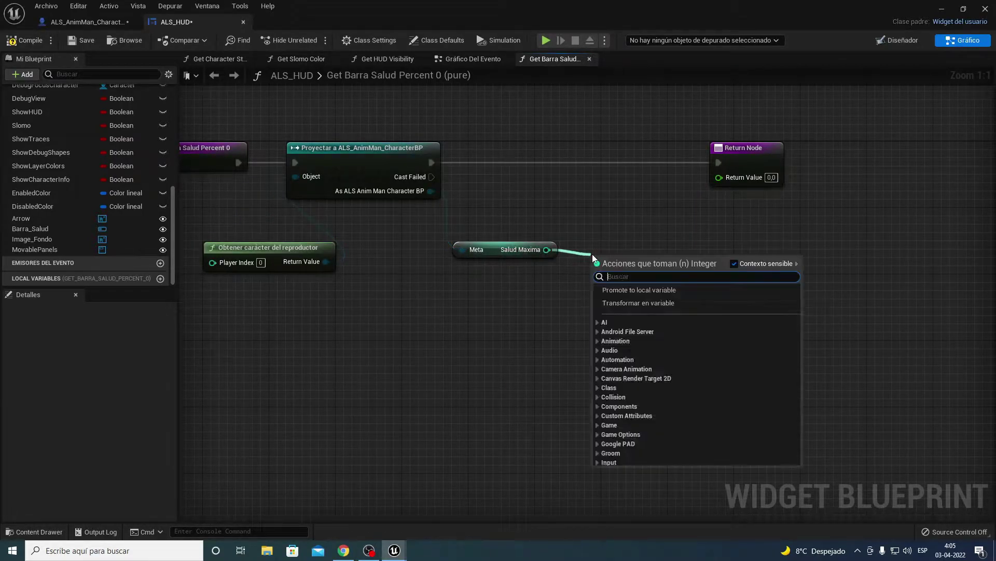
pyautogui.write('/')
pyautogui.press('Return')
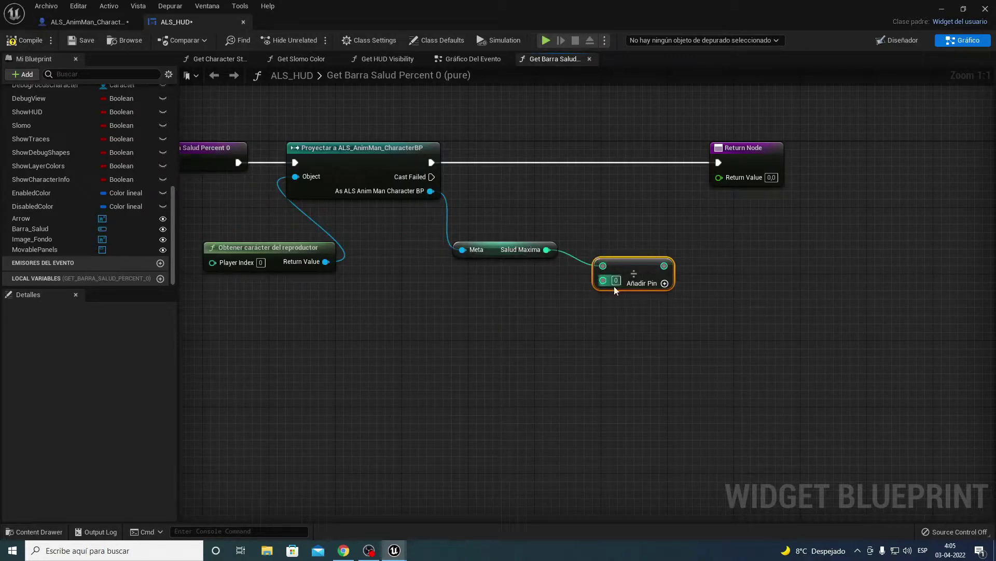
# - Set the divisor to 100, wire the result to Return Value, and save ALS_HUD
pyautogui.click(616, 281)
pyautogui.write('100')
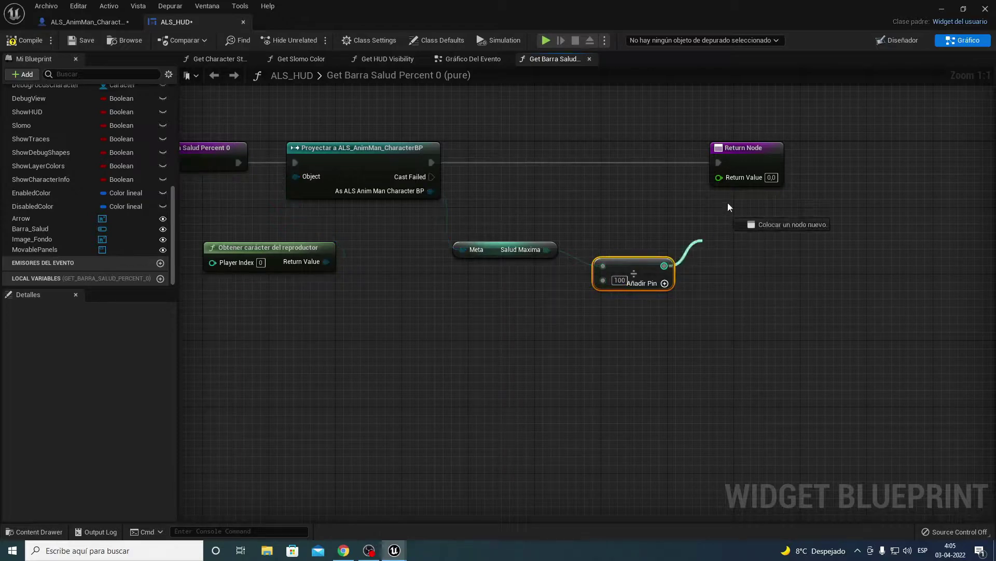
pyautogui.moveTo(664, 265); pyautogui.dragTo(719, 177)
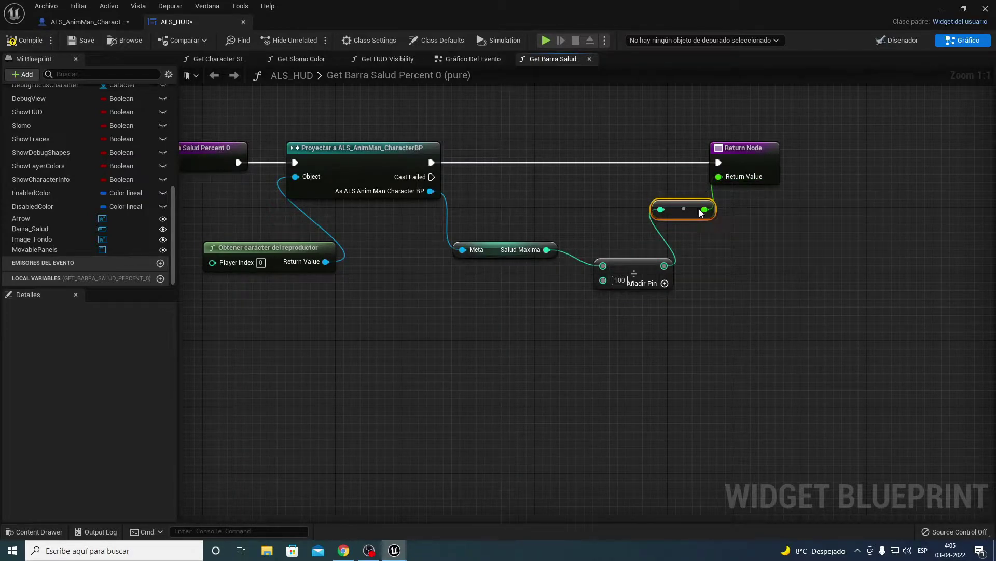
pyautogui.click(16, 41)
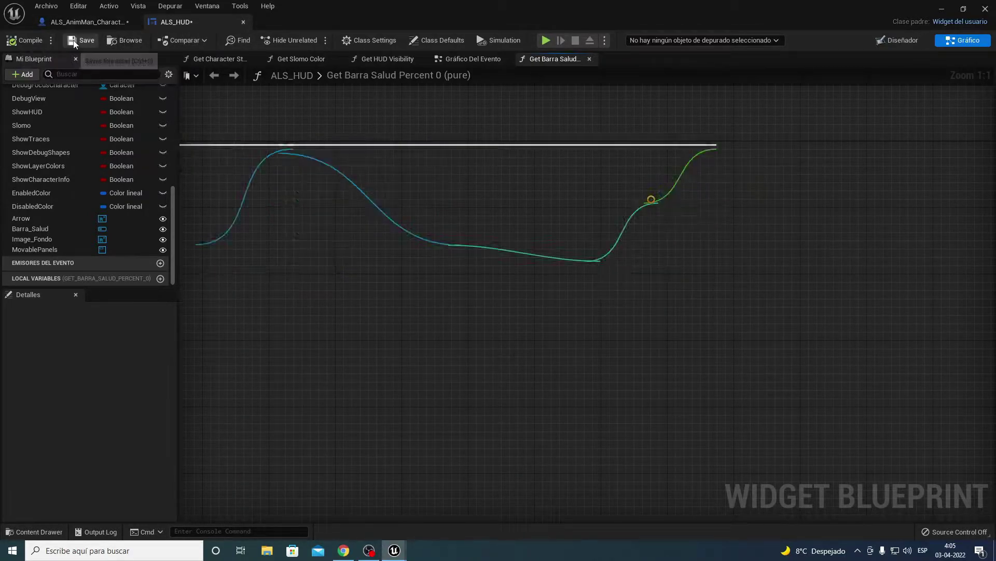
pyautogui.click(941, 9)
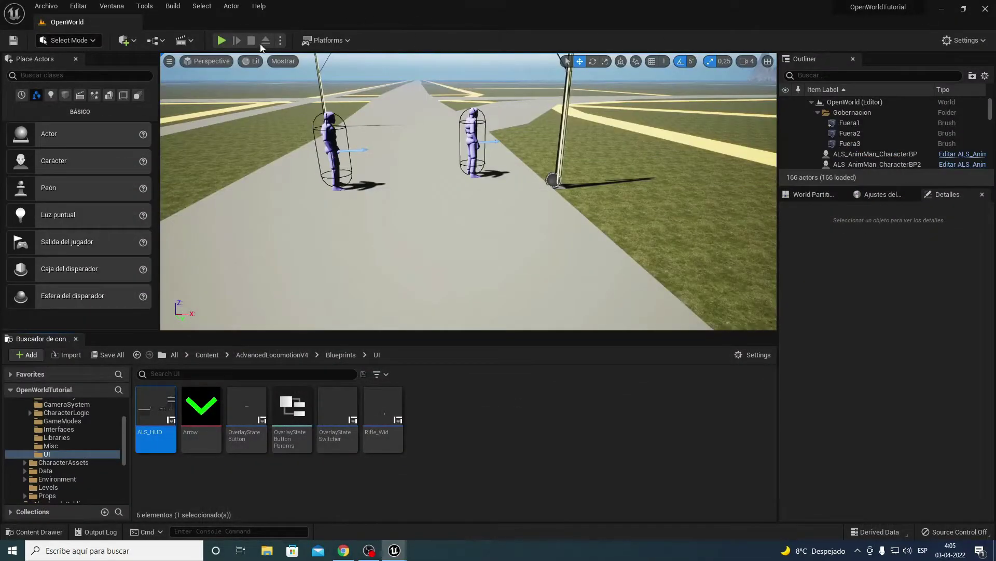
pyautogui.hotkey('alt', 'p')
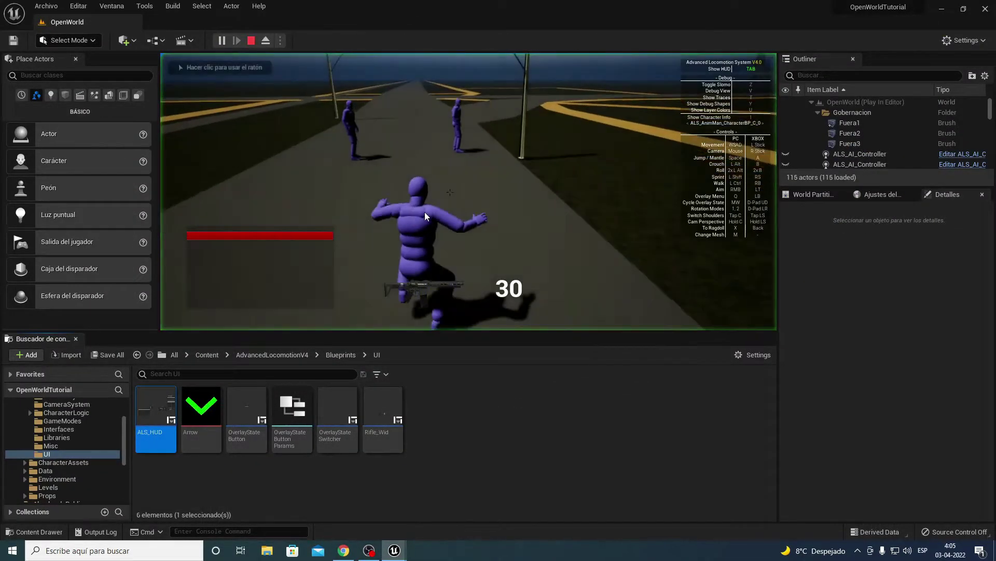
pyautogui.press('q')
pyautogui.scroll(-1, 469, 191)
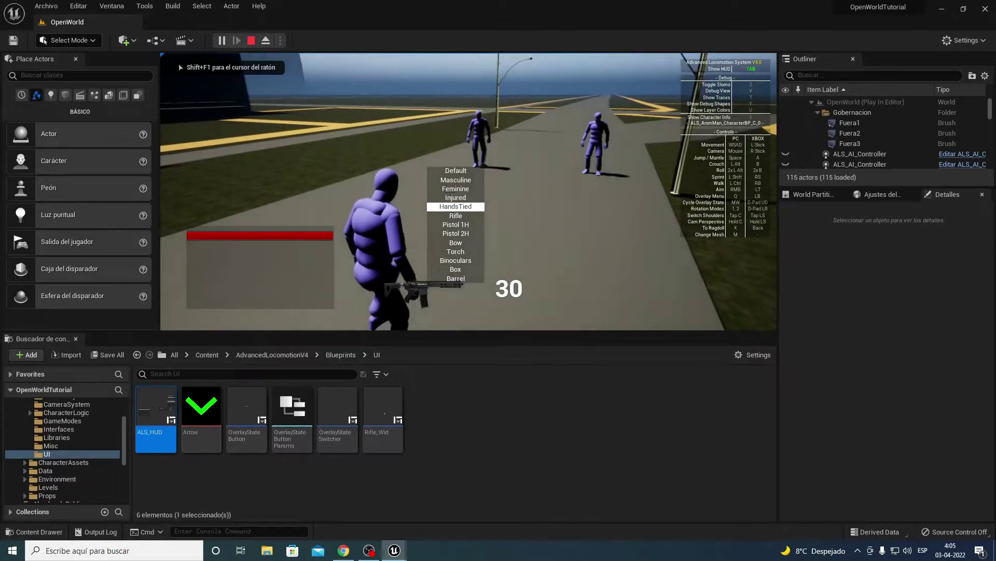
pyautogui.scroll(-1, 468, 191)
pyautogui.rightClick(450, 192)
pyautogui.click(450, 192)
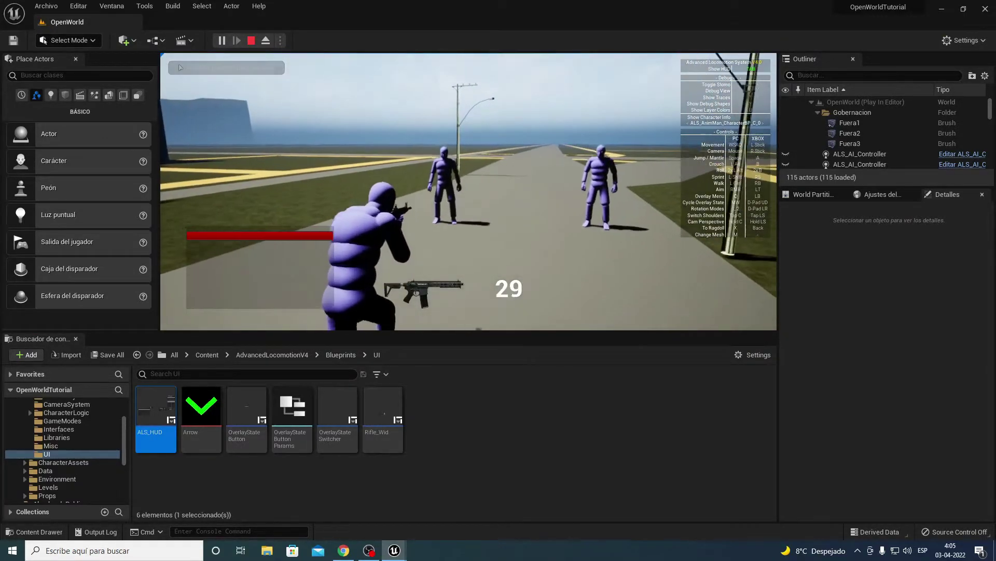
pyautogui.click(450, 192)
pyautogui.click(450, 192)
pyautogui.click(450, 192)
pyautogui.press('Escape')
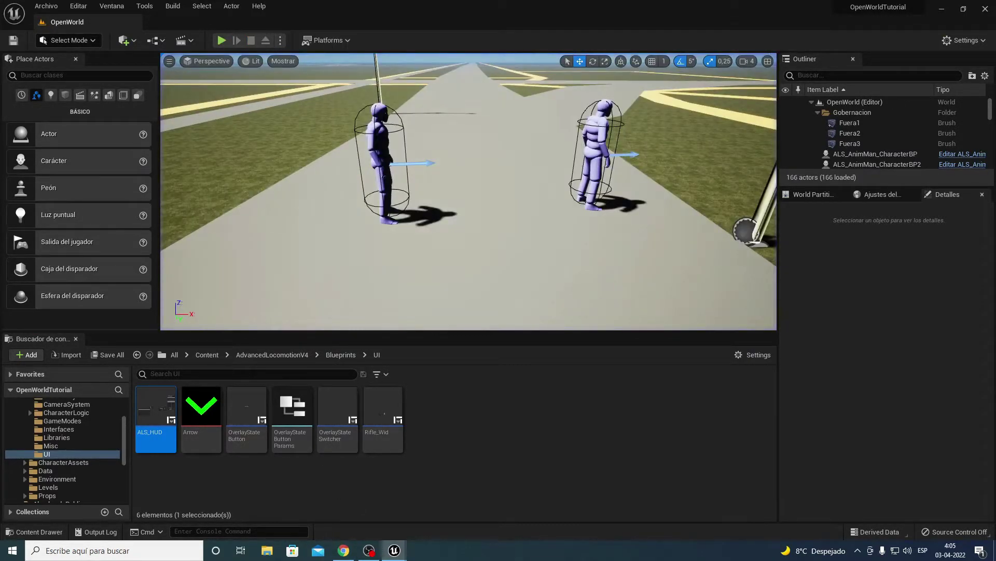
pyautogui.moveTo(395, 550)
pyautogui.click(447, 498)
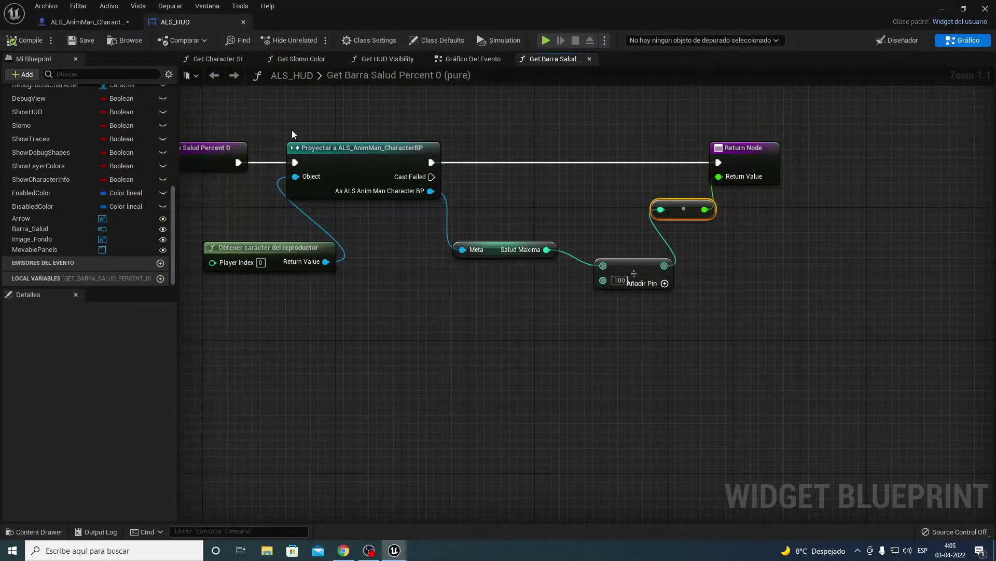
# - Add a new variable named Daño to the character Blueprint
pyautogui.click(80, 22)
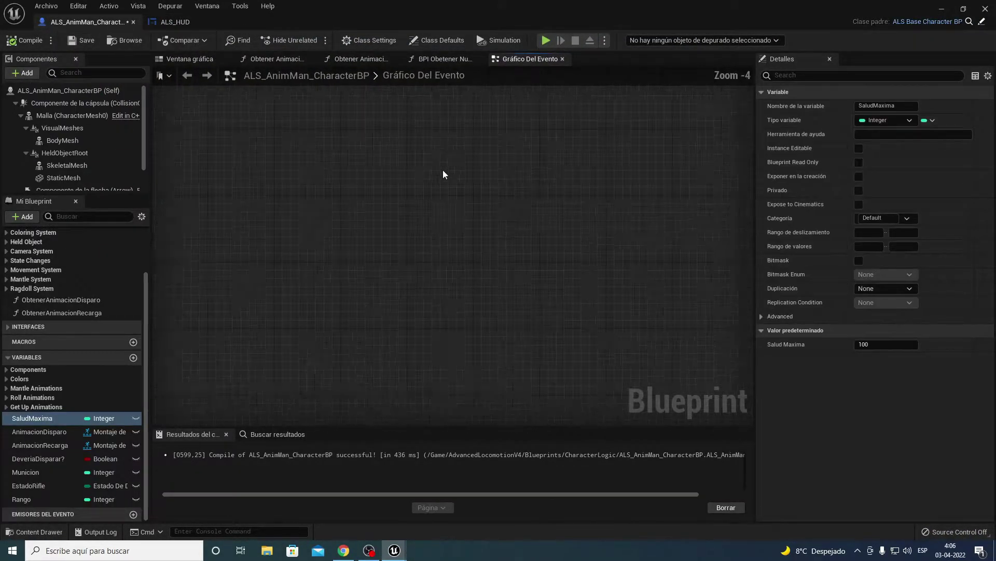
pyautogui.scroll(-4, 423, 211)
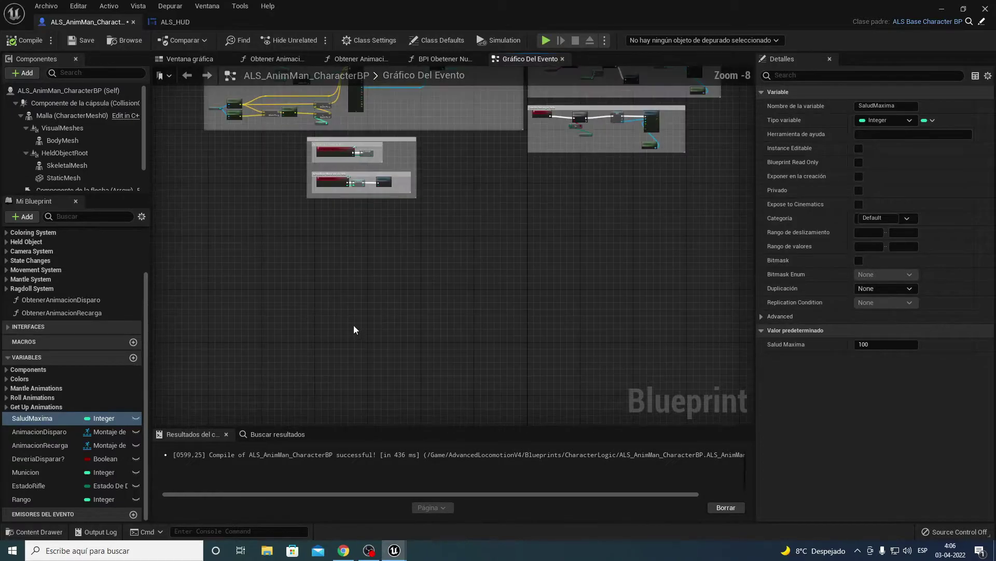
pyautogui.scroll(3, 353, 324)
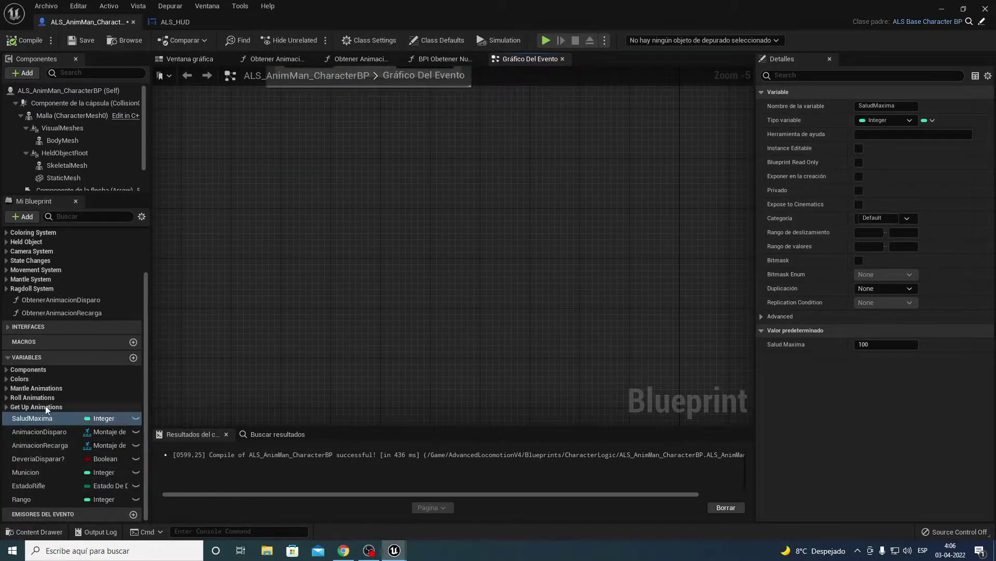
pyautogui.click(133, 358)
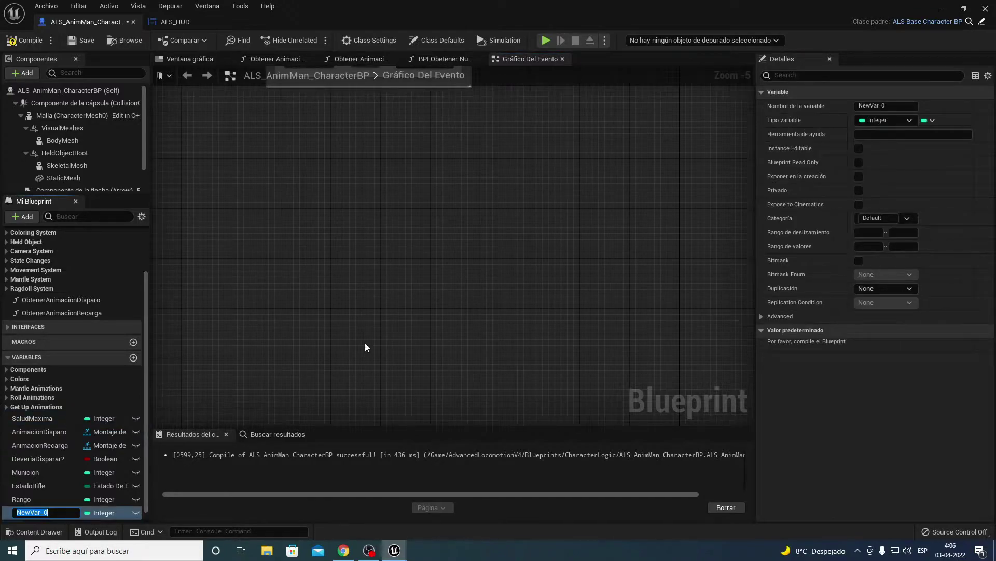
pyautogui.write('Daño')
pyautogui.press('Return')
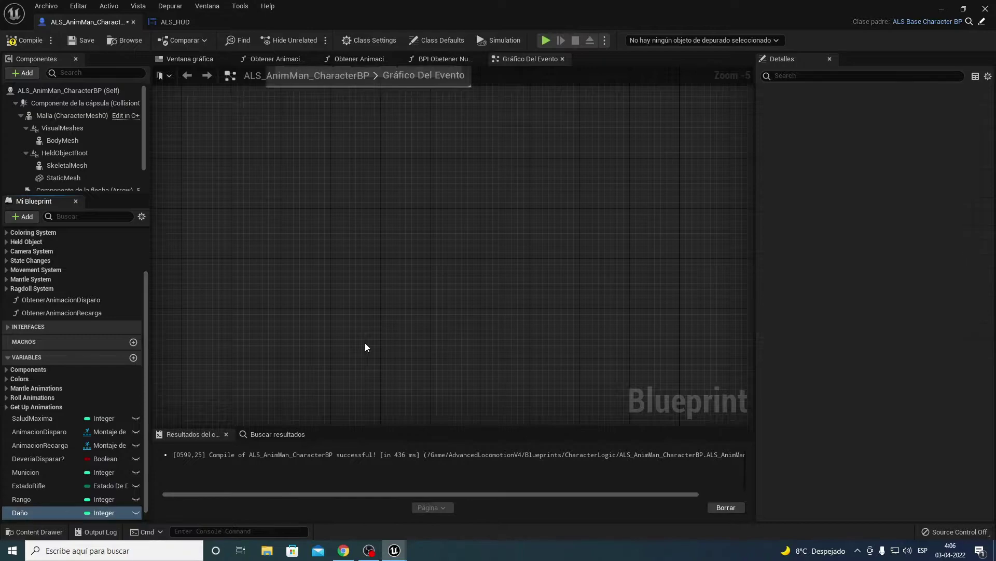
# - Compile the Blueprint and set Daño's default value to 20
pyautogui.click(12, 40)
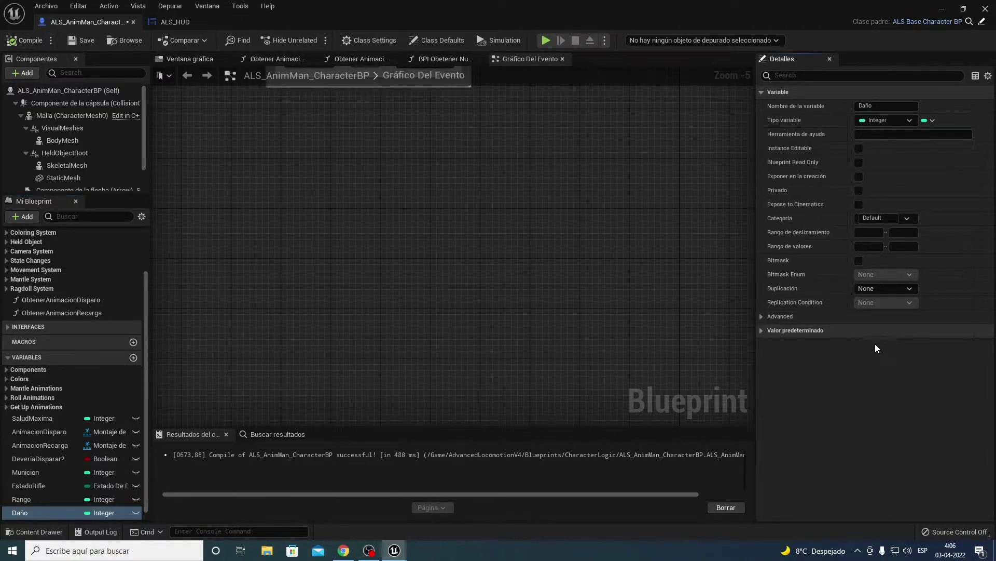
pyautogui.click(779, 330)
pyautogui.click(760, 330)
pyautogui.click(885, 344)
pyautogui.write('20')
pyautogui.press('Return')
pyautogui.moveTo(736, 154)
pyautogui.mouseDown(button='right')
pyautogui.moveTo(449, 255)
pyautogui.moveTo(372, 260)
pyautogui.mouseUp(button='right')
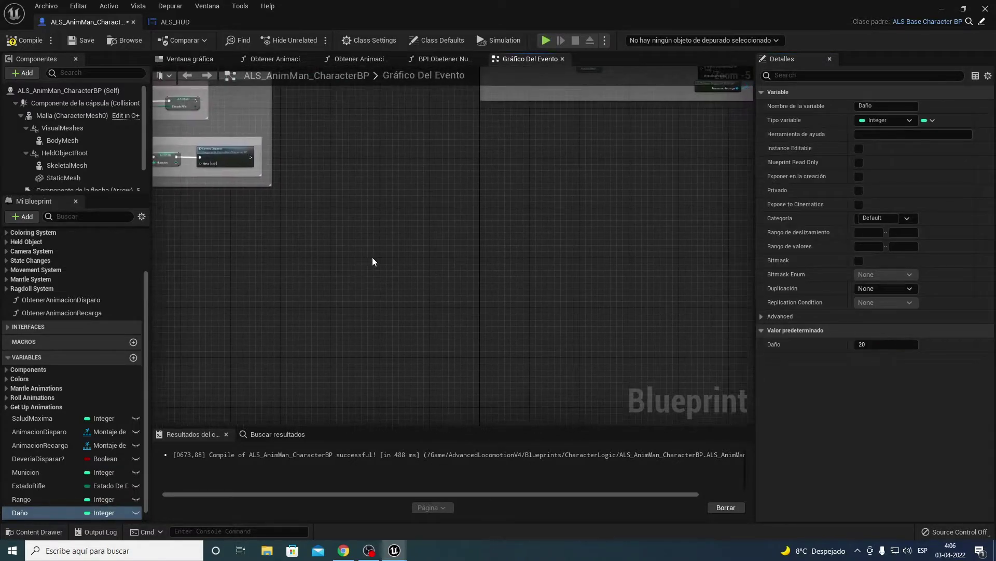
# - Pan and zoom the event graph to review the Evento Disparar Rifle, GET and montage nodes
pyautogui.scroll(-4, 524, 249)
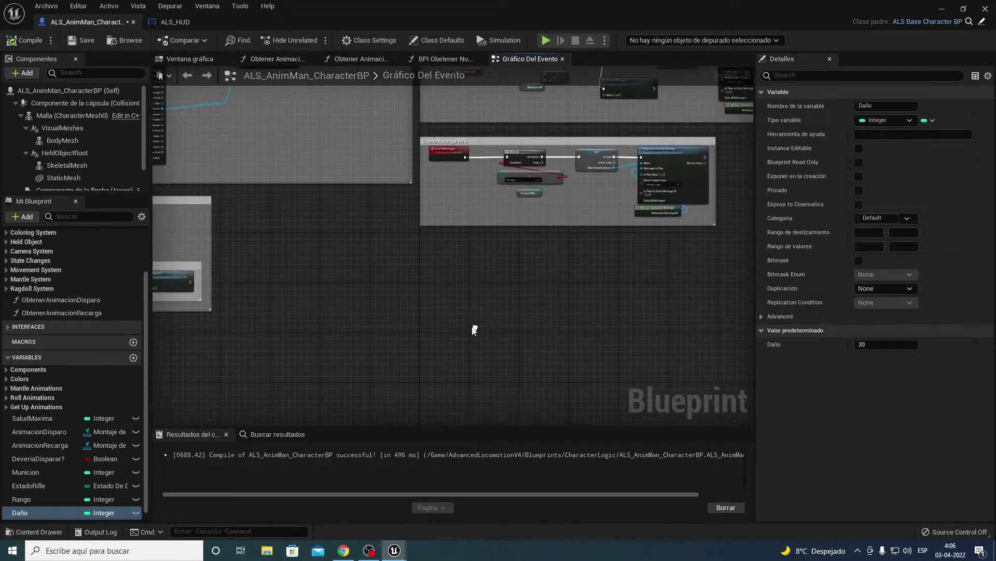
pyautogui.scroll(2, 393, 294)
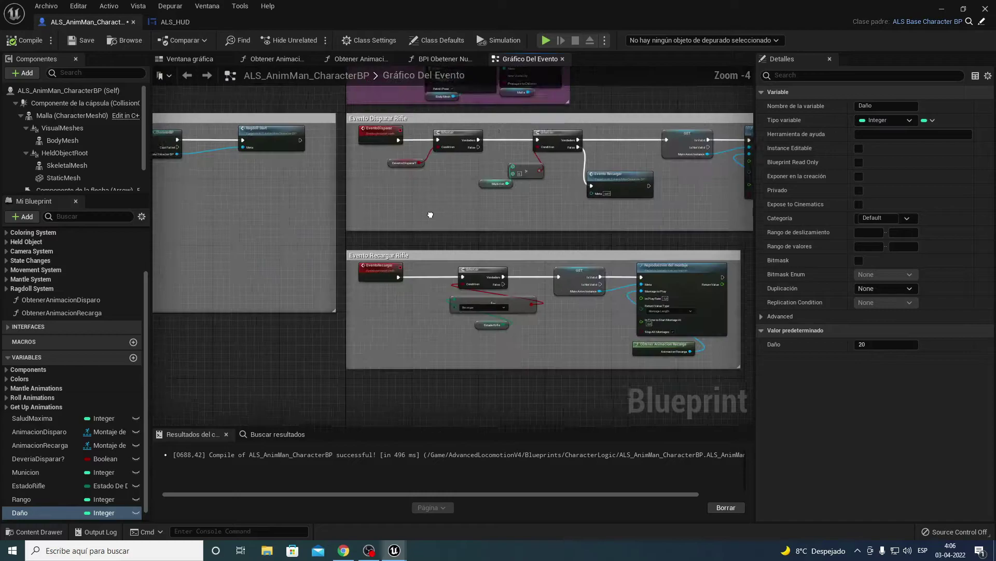
pyautogui.scroll(2, 363, 275)
pyautogui.scroll(1, 336, 261)
pyautogui.moveTo(388, 280); pyautogui.dragTo(219, 215, button='right')
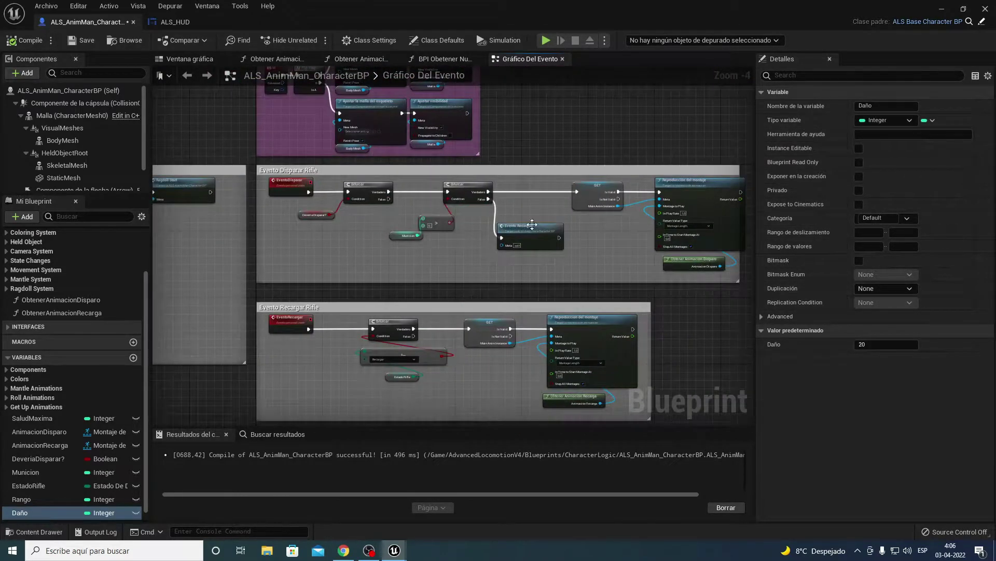
pyautogui.scroll(-2, 532, 224)
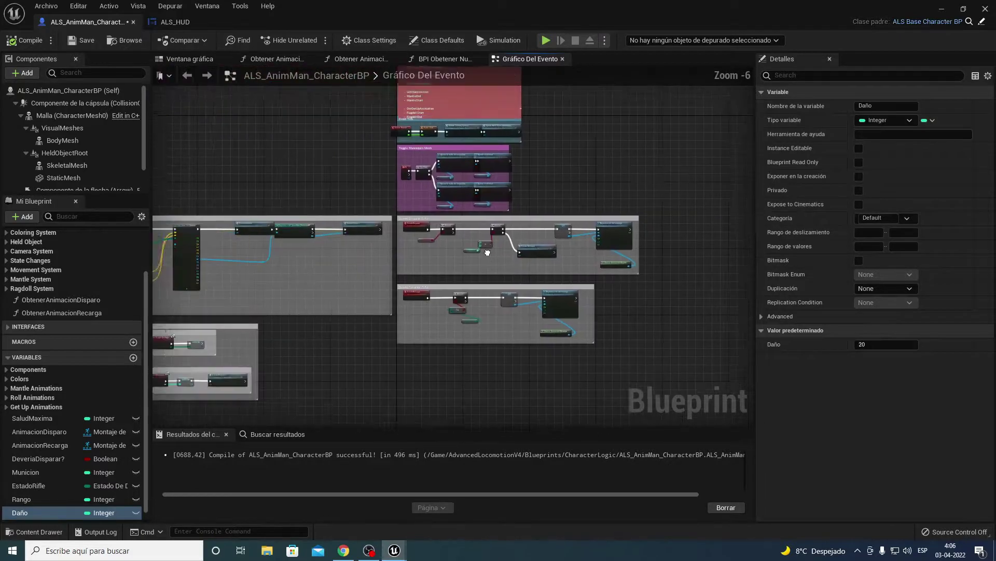
pyautogui.moveTo(488, 253); pyautogui.dragTo(592, 280, button='right')
pyautogui.scroll(2, 468, 265)
pyautogui.scroll(2, 441, 268)
pyautogui.scroll(2, 429, 268)
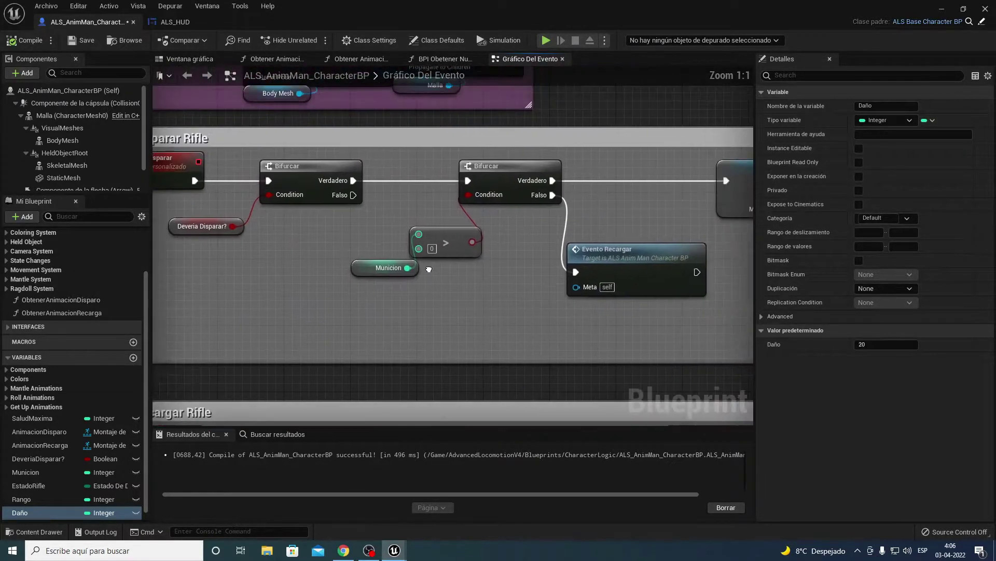
pyautogui.moveTo(429, 269)
pyautogui.mouseDown(button='right')
pyautogui.moveTo(345, 243)
pyautogui.moveTo(496, 259)
pyautogui.moveTo(752, 245)
pyautogui.mouseUp(button='right')
pyautogui.scroll(-3, 496, 259)
pyautogui.scroll(2, 485, 253)
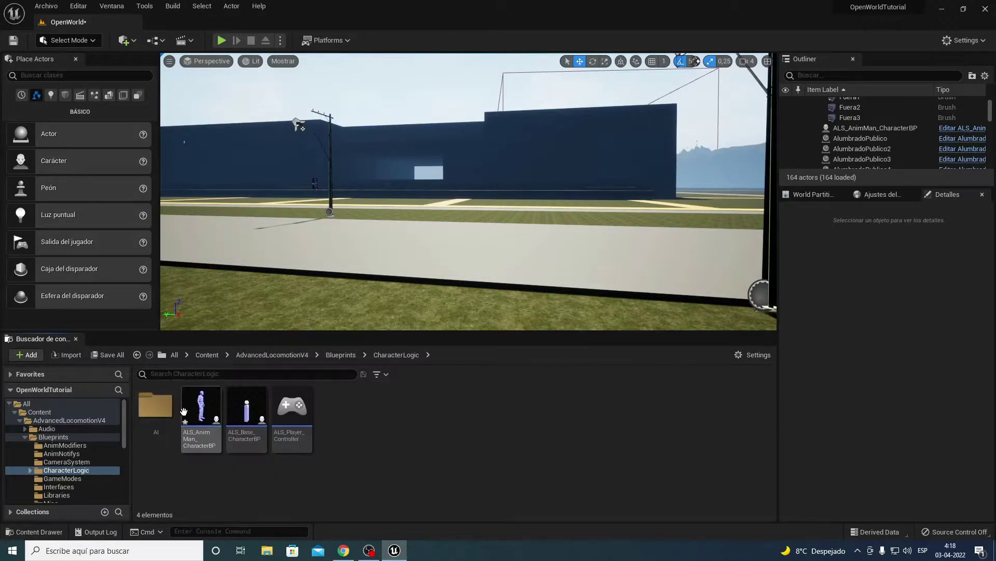
# - Save the ALS_AnimMan_CharacterBP asset
pyautogui.rightClick(201, 413)
pyautogui.click(107, 355)
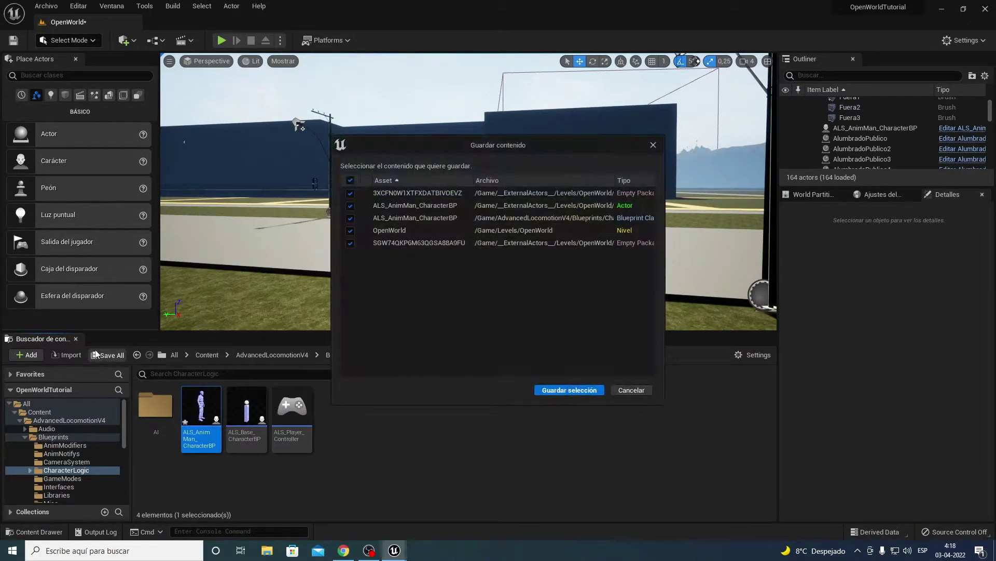
pyautogui.click(618, 393)
# - Duplicate ALS_AnimMan_CharacterBP and rename the copy CharacterPrueba
pyautogui.rightClick(200, 410)
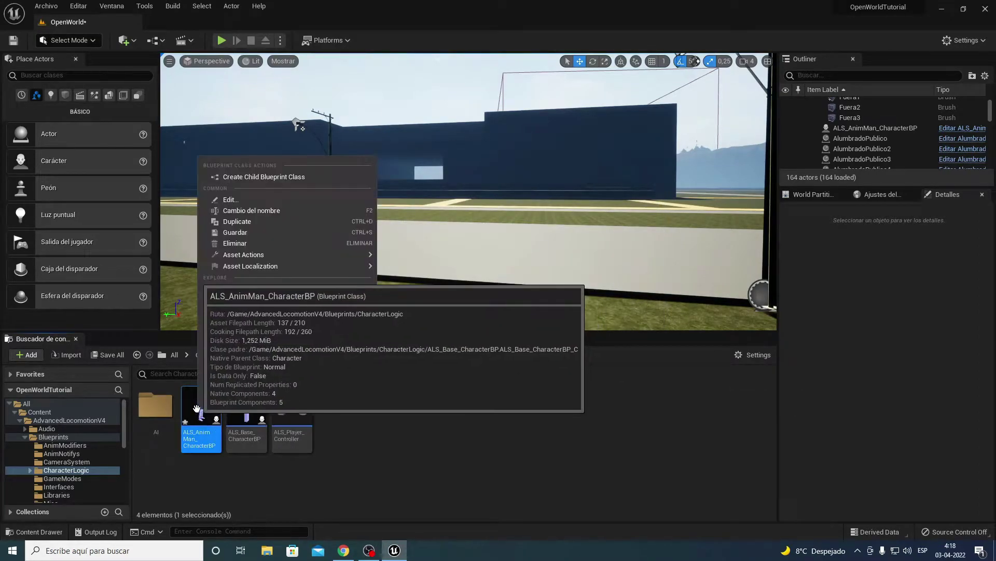
pyautogui.click(247, 222)
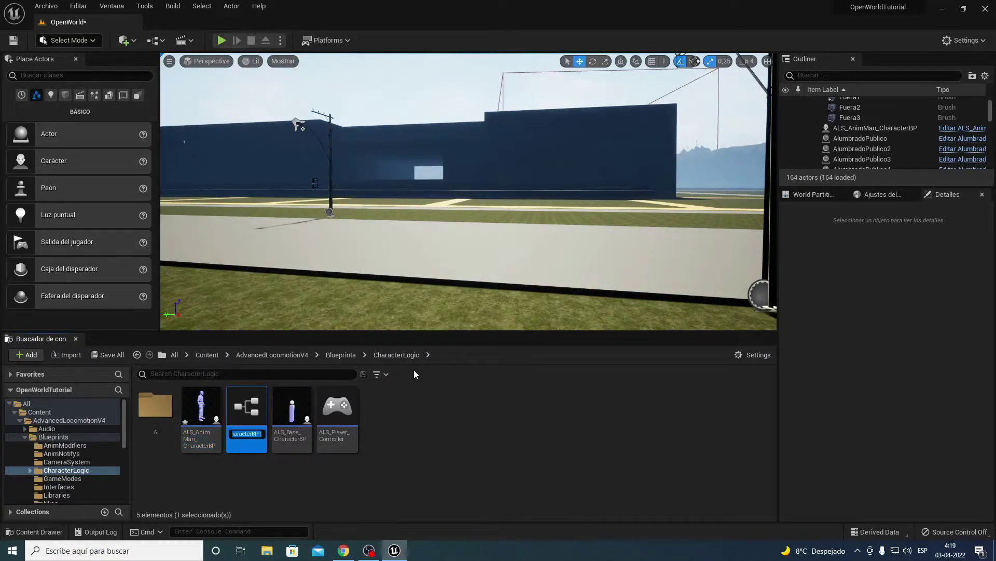
pyautogui.press('Return')
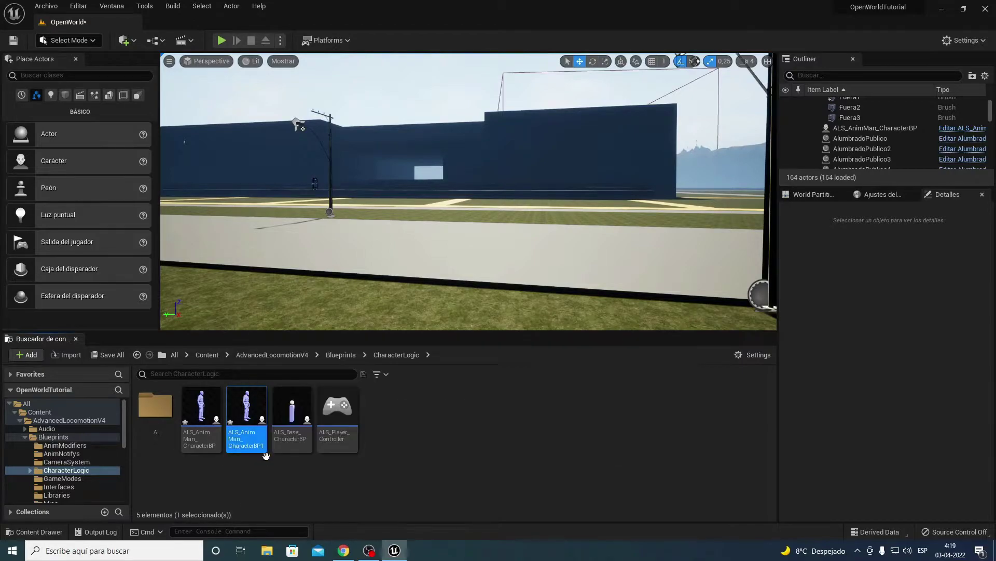
pyautogui.rightClick(258, 452)
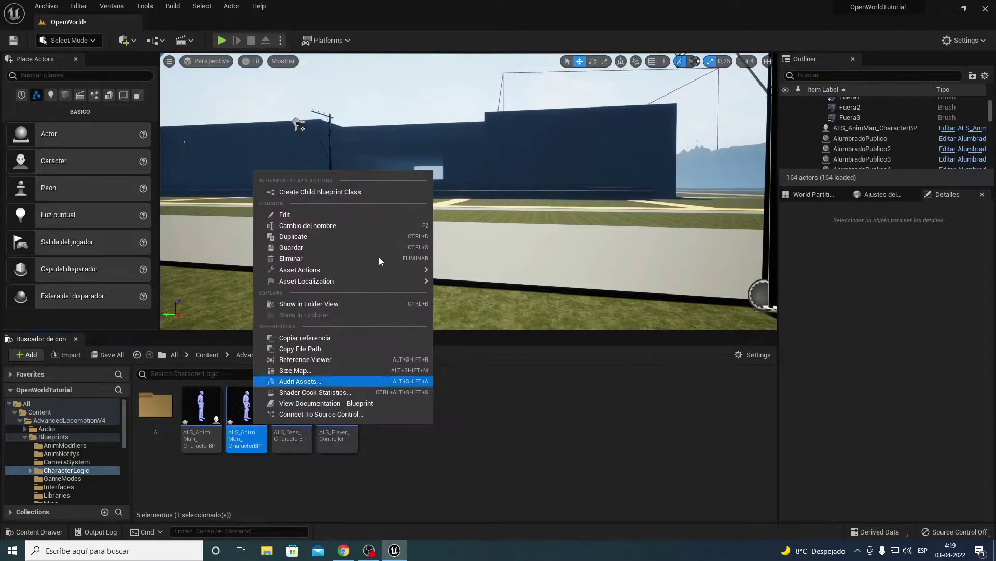
pyautogui.click(334, 229)
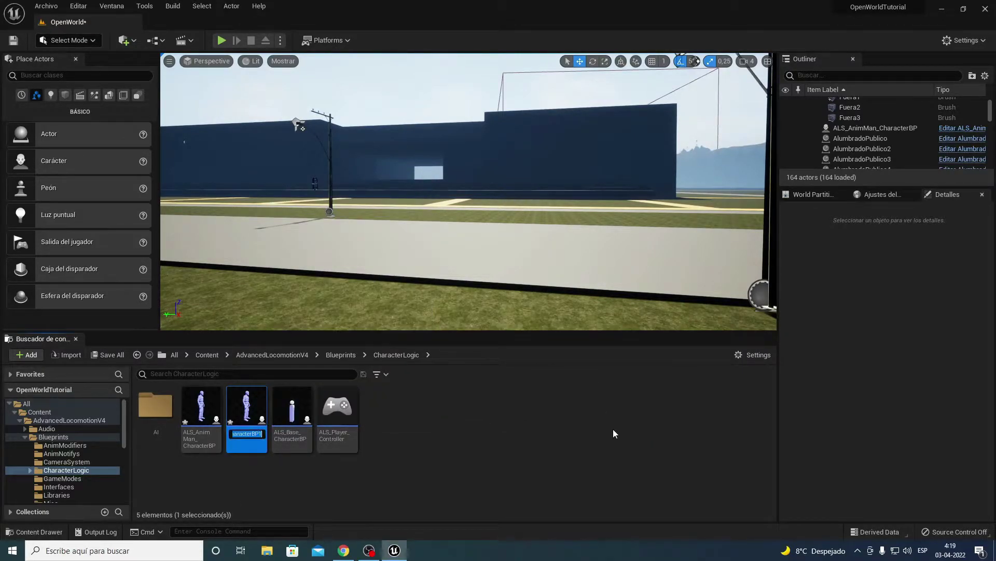
pyautogui.write('Ch')
pyautogui.write('a')
pyautogui.press('Return')
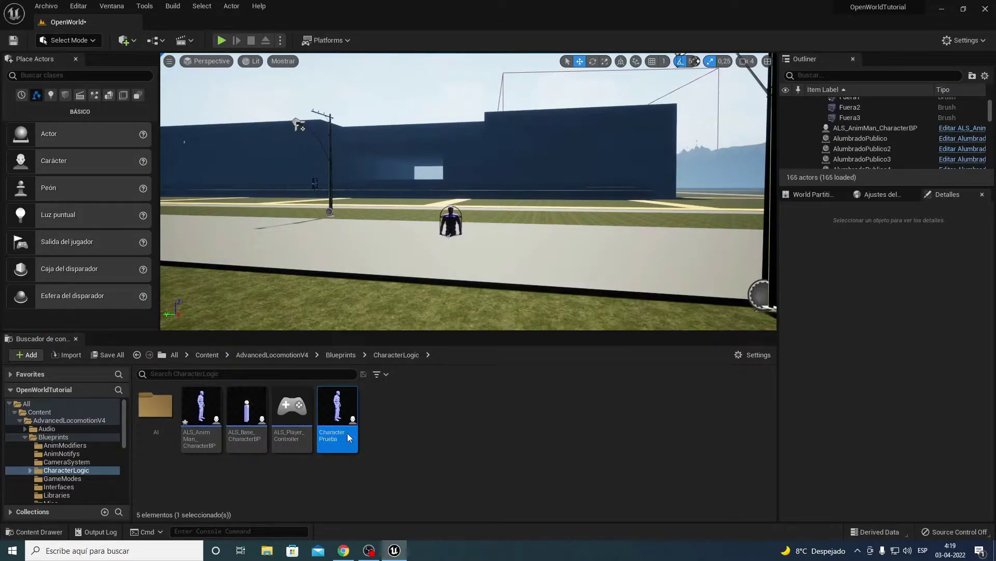
# - Place CharacterPrueba instances on the road, then reopen the original ALS_AnimMan_CharacterBP
pyautogui.moveTo(338, 398)
pyautogui.mouseDown()
pyautogui.moveTo(450, 223)
pyautogui.moveTo(562, 223)
pyautogui.mouseUp()
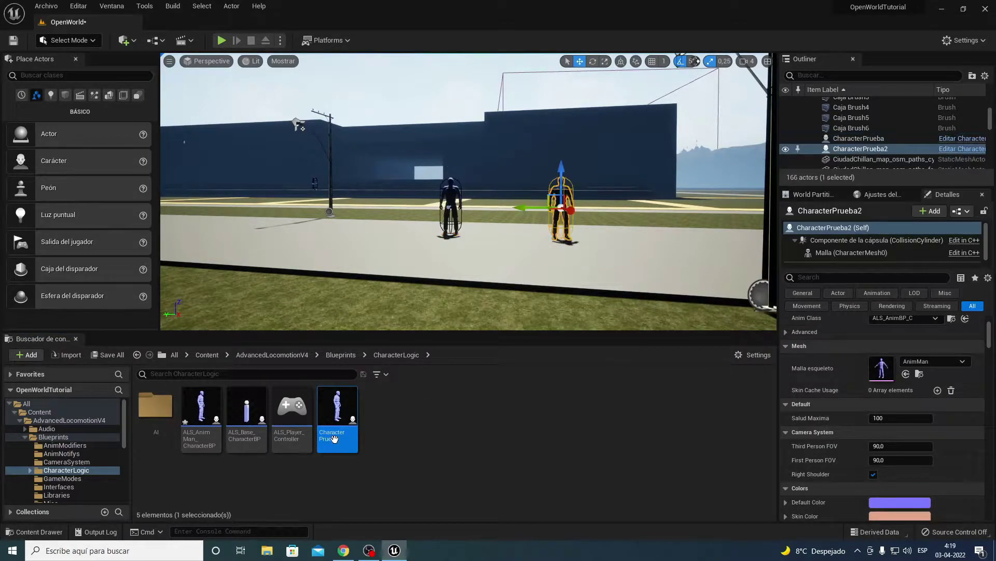
pyautogui.moveTo(345, 411); pyautogui.dragTo(284, 223)
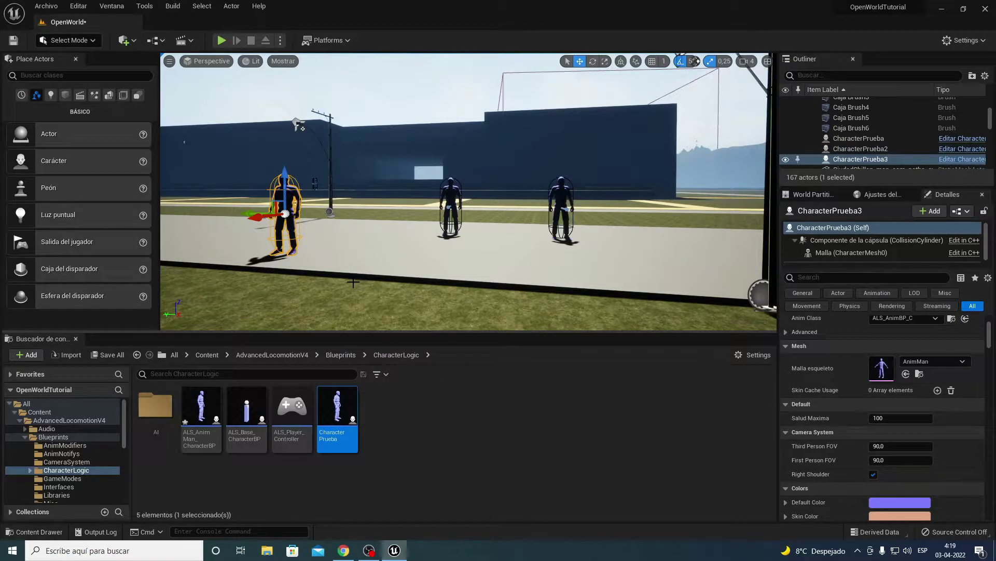
pyautogui.click(202, 415)
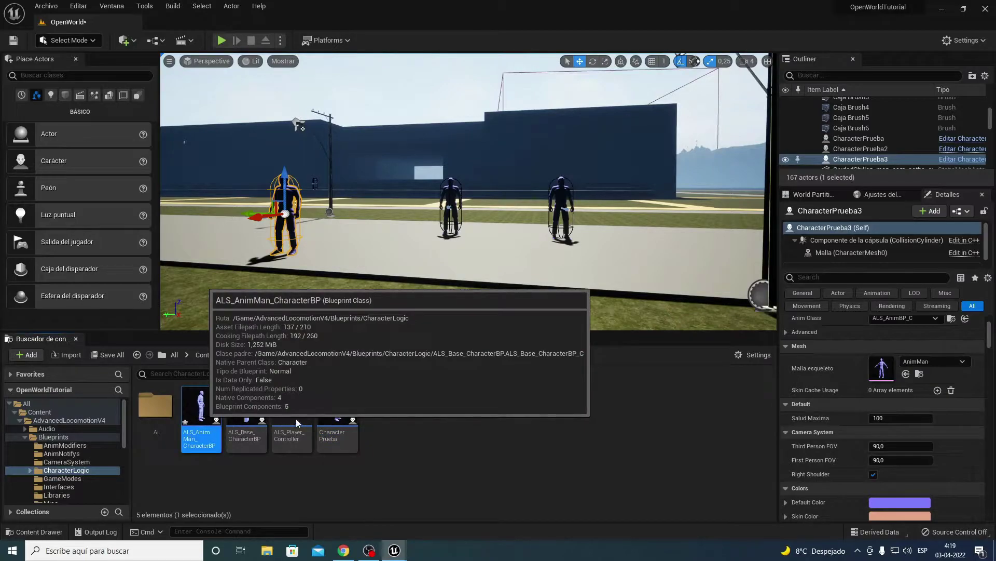
pyautogui.doubleClick(202, 410)
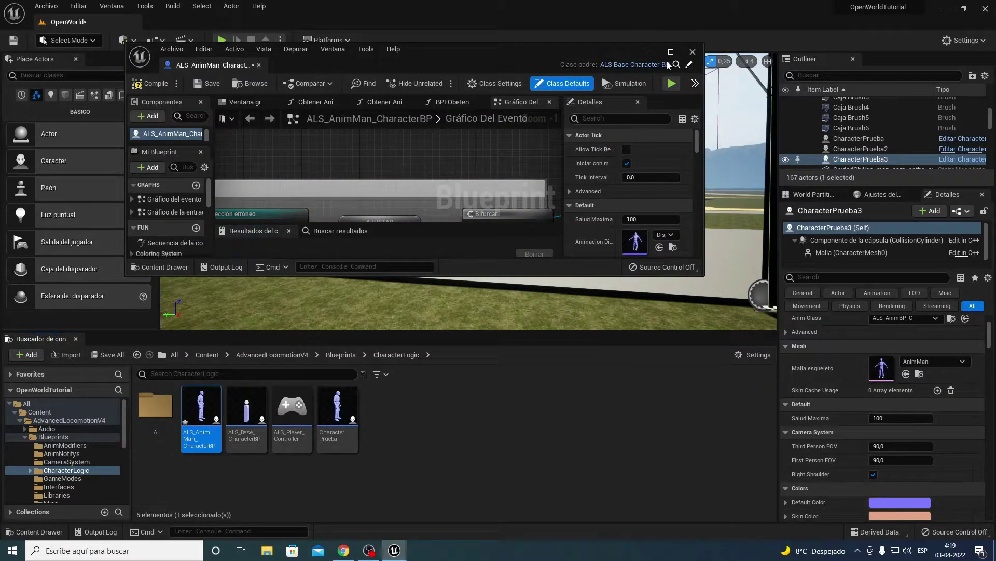
# - Maximize the Blueprint editor and delete the Daño variable
pyautogui.click(671, 51)
pyautogui.scroll(-3, 49, 502)
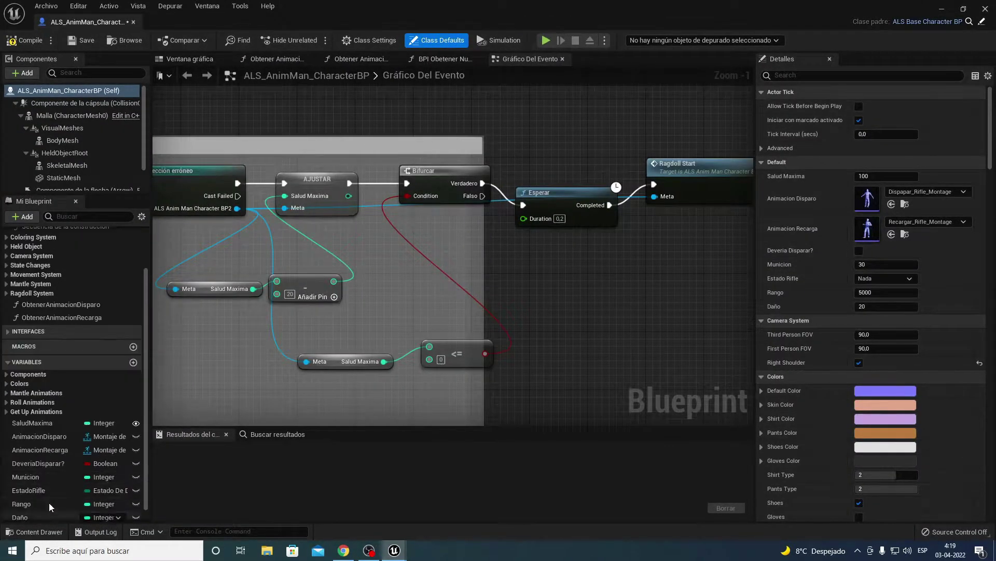
pyautogui.scroll(-1, 91, 368)
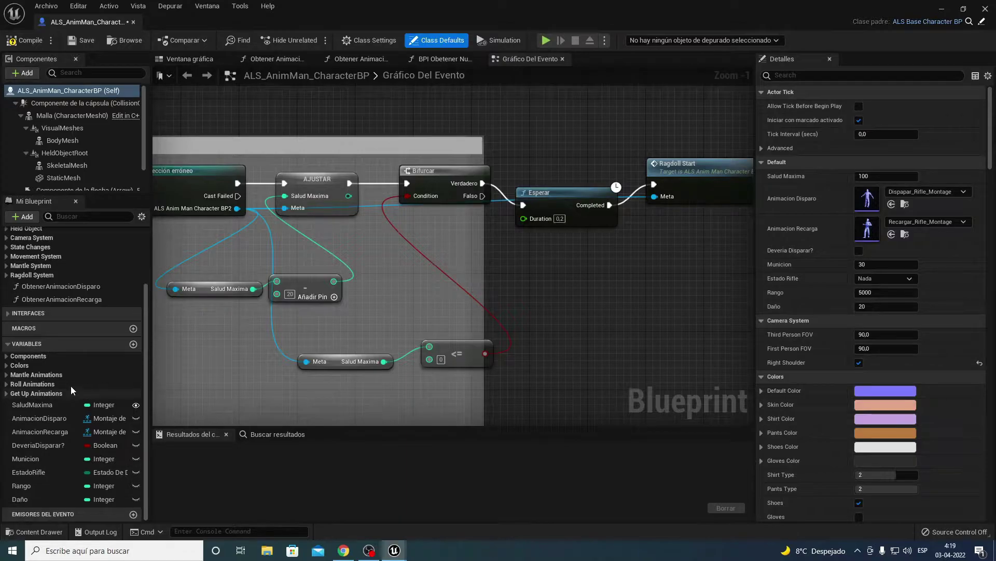
pyautogui.click(29, 499)
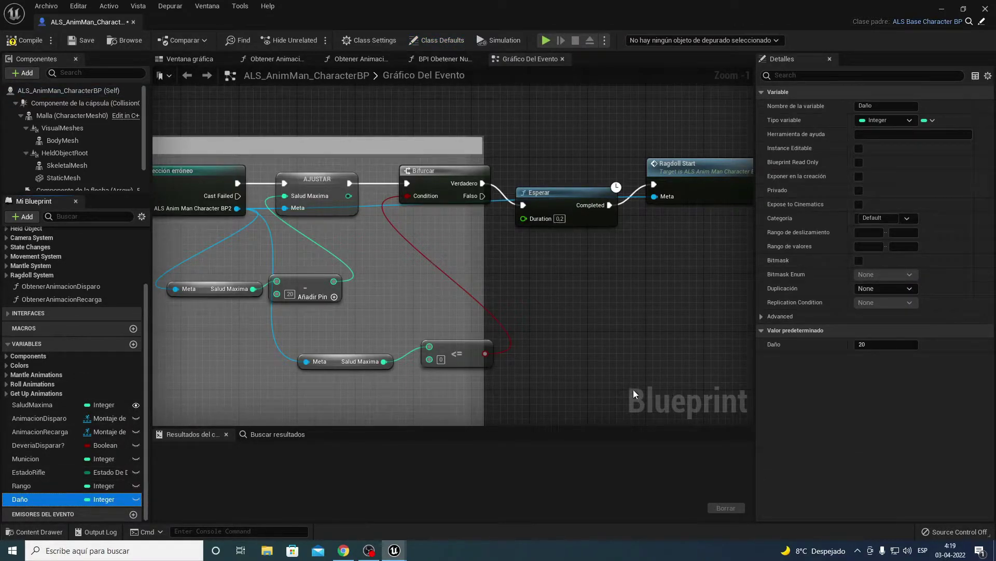
pyautogui.press('Delete')
# - Delete the health subtraction and comparison nodes after the line trace
pyautogui.moveTo(532, 307); pyautogui.dragTo(557, 306, button='right')
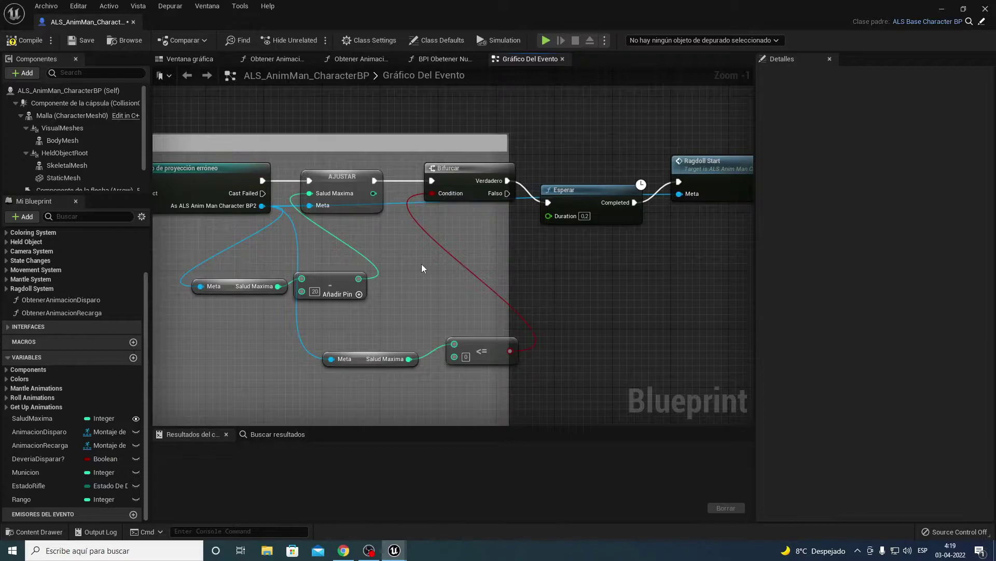
pyautogui.scroll(-3, 421, 264)
pyautogui.moveTo(421, 263); pyautogui.dragTo(604, 267, button='right')
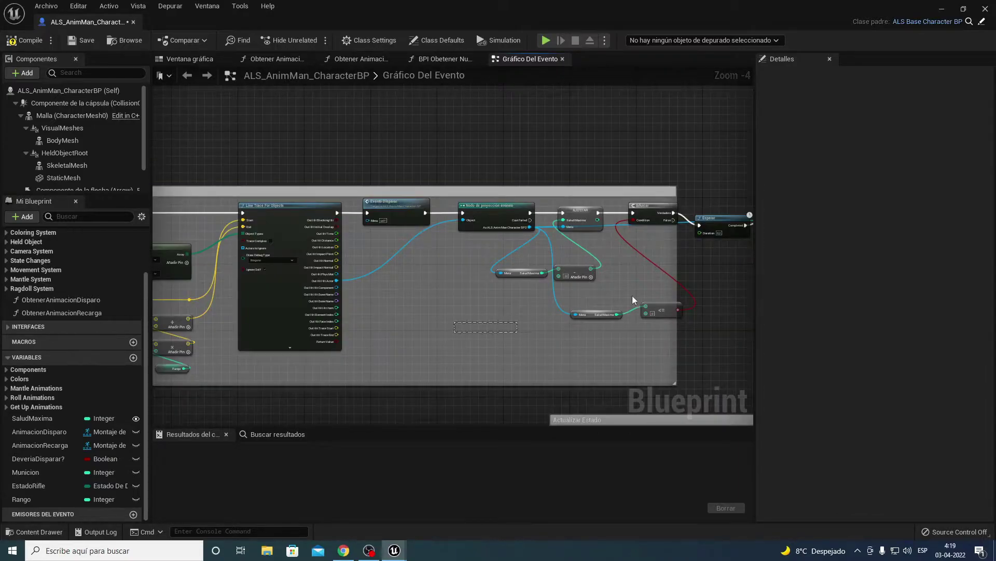
pyautogui.moveTo(632, 295); pyautogui.dragTo(659, 269)
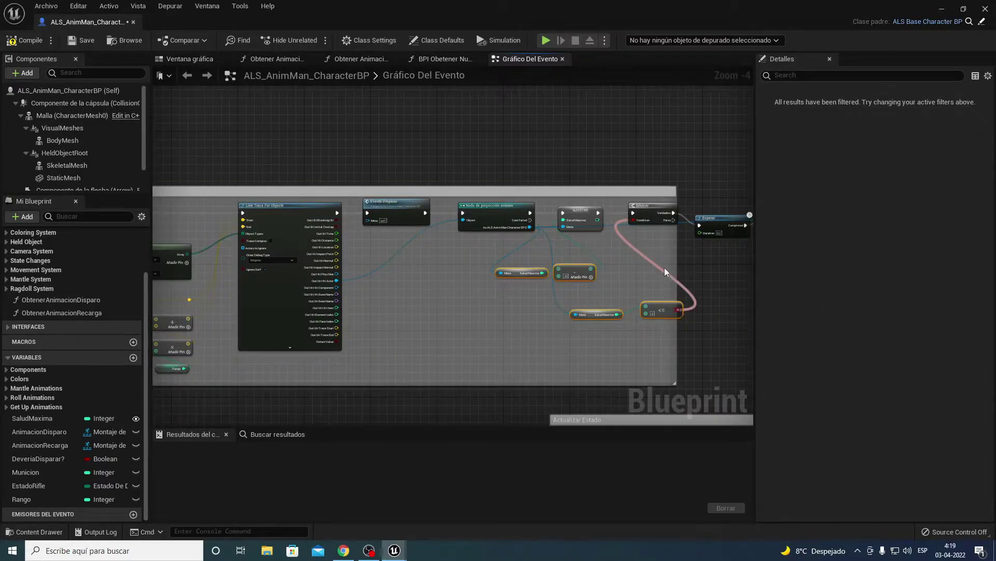
pyautogui.press('Delete')
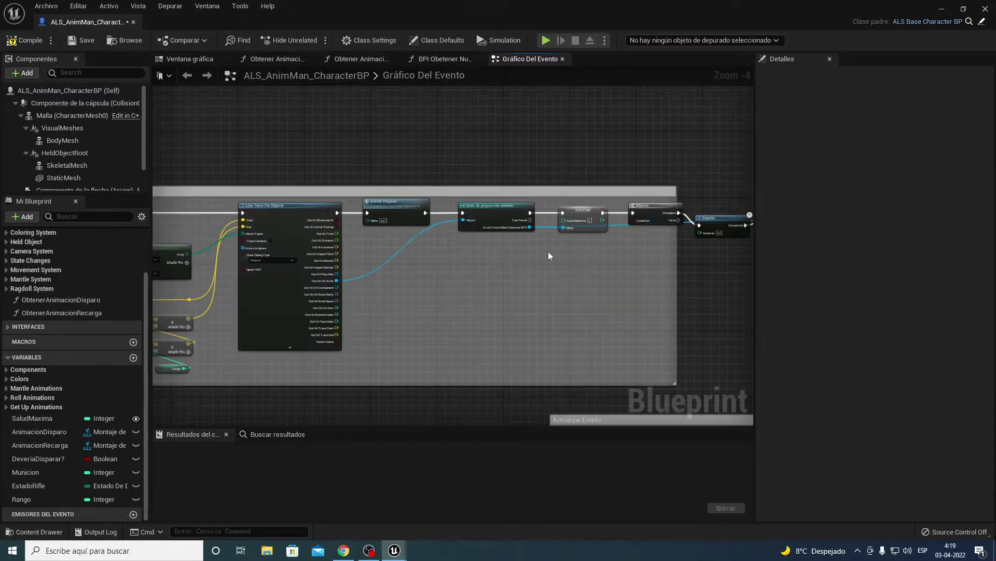
# - Delete the cast, AJUSTAR, Bifurcar and Esperar delay nodes
pyautogui.moveTo(493, 256); pyautogui.dragTo(443, 255, button='right')
pyautogui.moveTo(394, 259)
pyautogui.mouseDown()
pyautogui.moveTo(628, 202)
pyautogui.moveTo(598, 203)
pyautogui.mouseUp()
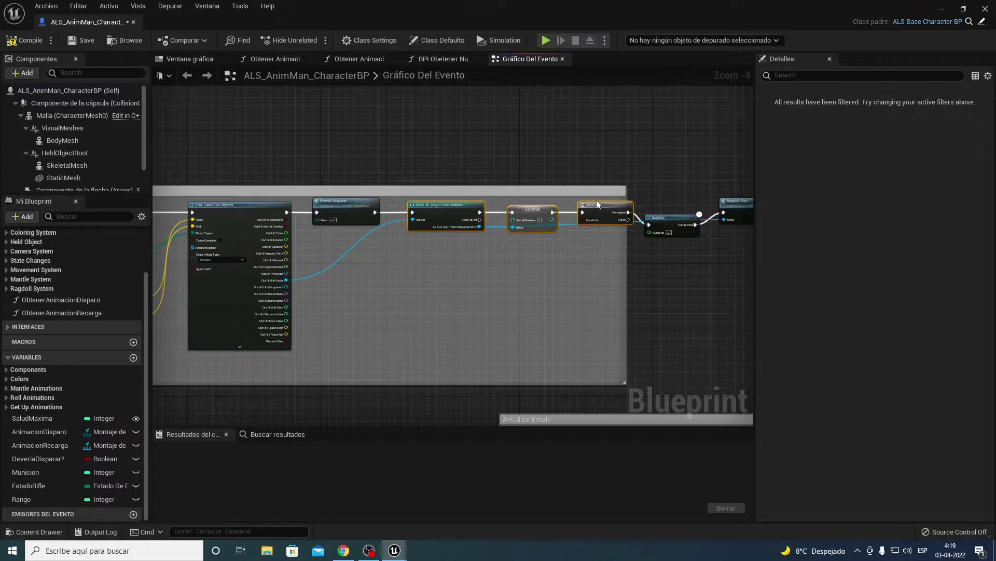
pyautogui.press('Delete')
pyautogui.click(670, 221)
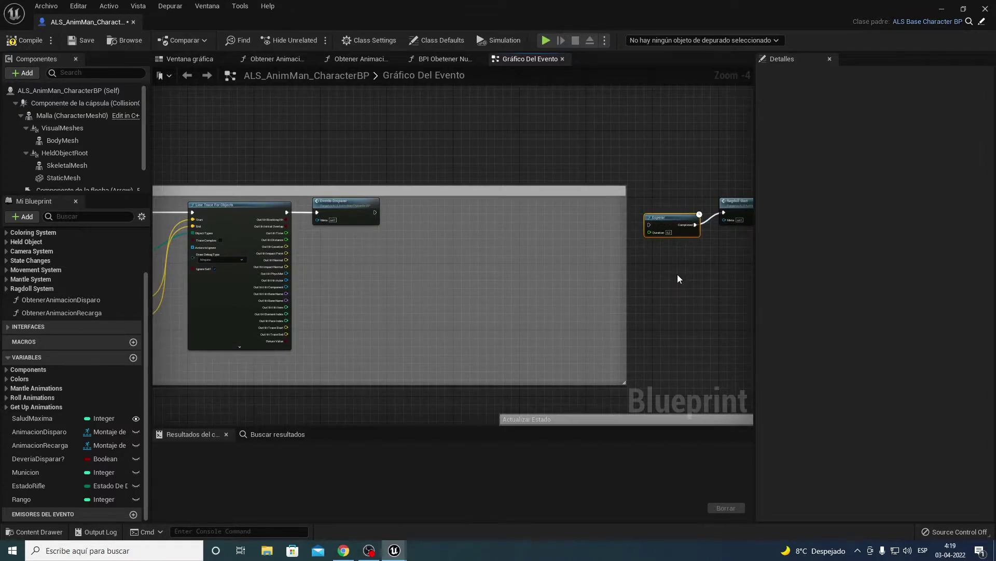
pyautogui.press('Delete')
# - Add a Cast To CharacterPrueba node from the trace's Out Hit Hit Actor
pyautogui.scroll(4, 434, 238)
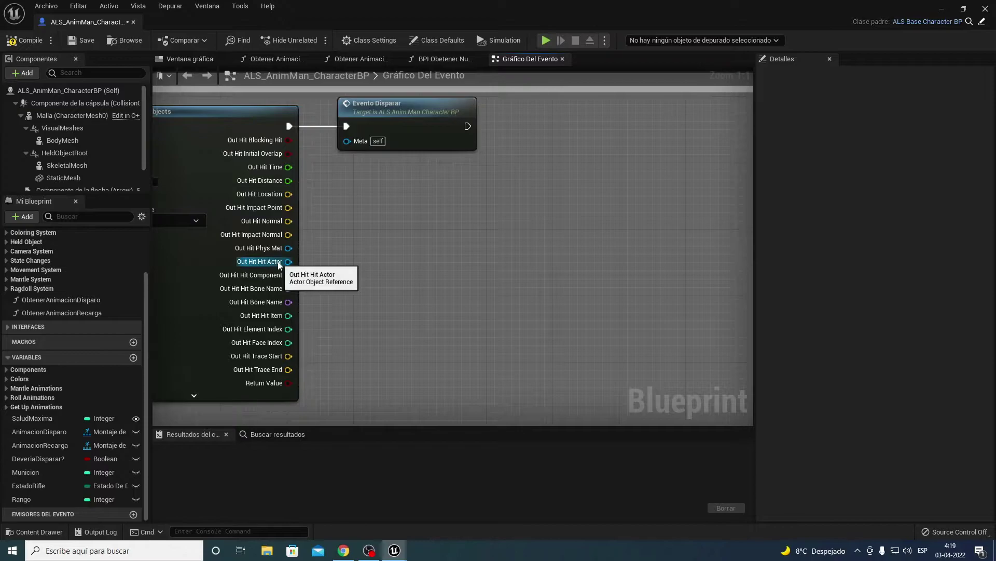
pyautogui.moveTo(289, 261)
pyautogui.mouseDown()
pyautogui.moveTo(423, 268)
pyautogui.moveTo(462, 231)
pyautogui.mouseUp()
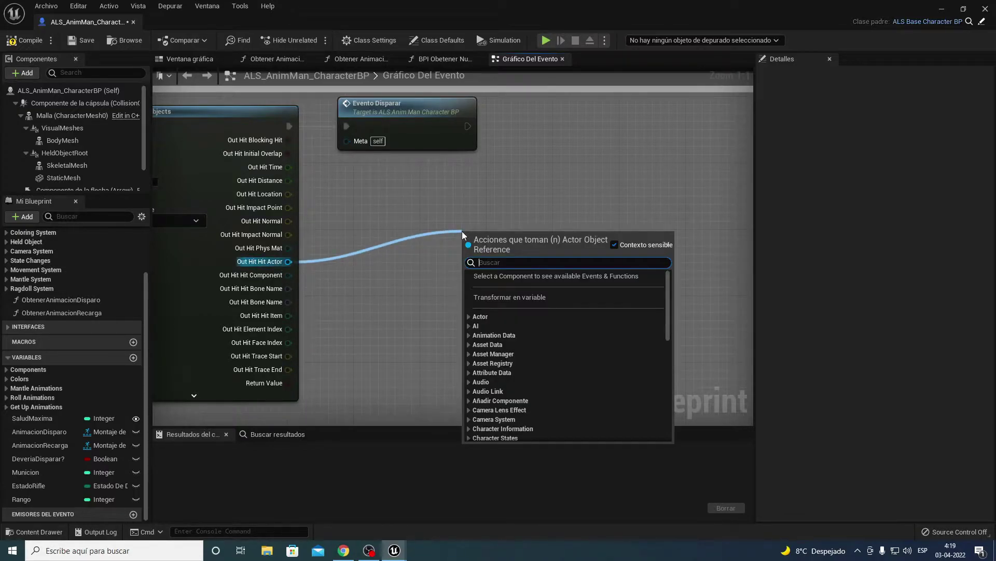
pyautogui.write('charact')
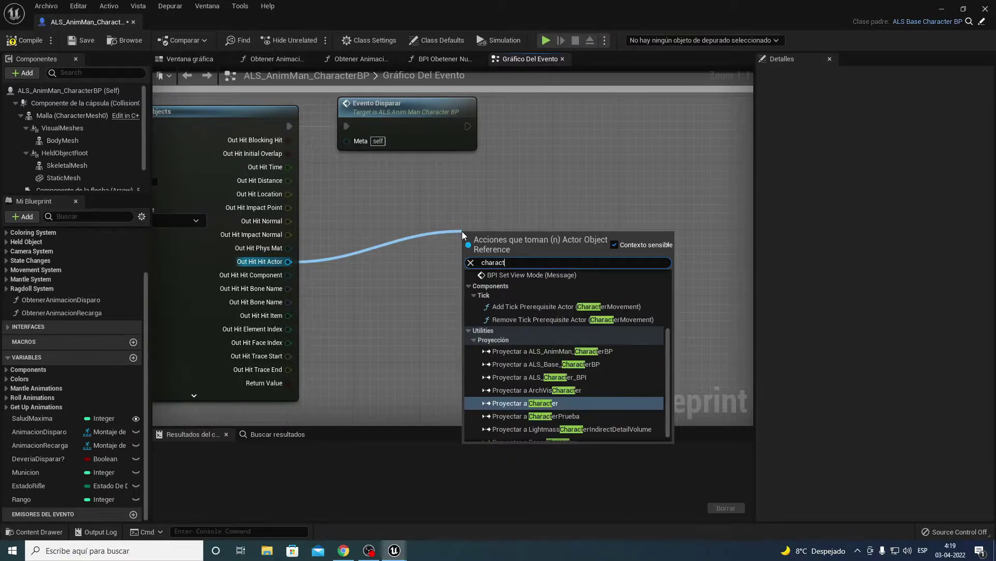
pyautogui.write('erpr')
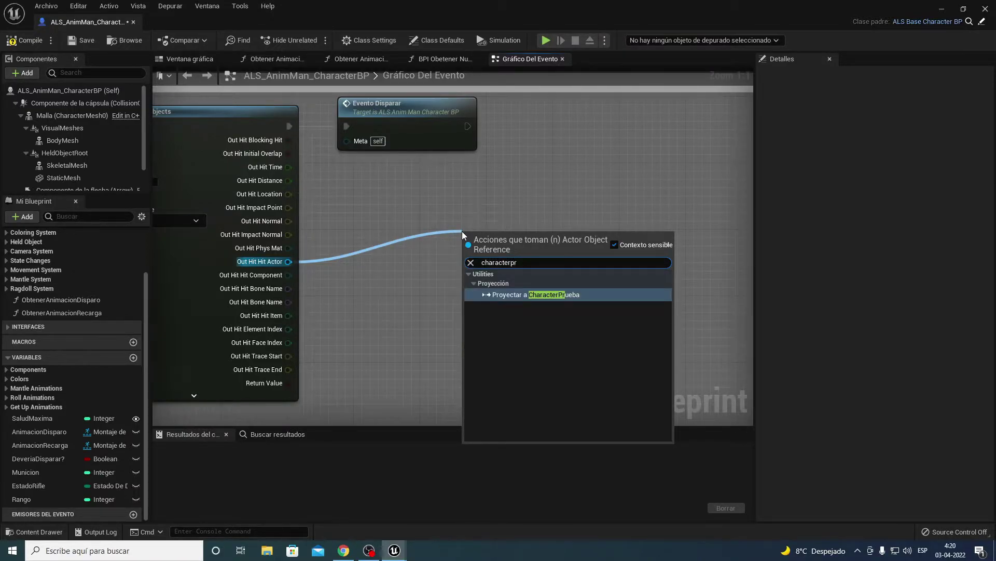
pyautogui.press('Return')
# - Place the cast beside Evento Disparar and wire its execution output into it
pyautogui.moveTo(506, 241); pyautogui.dragTo(556, 117)
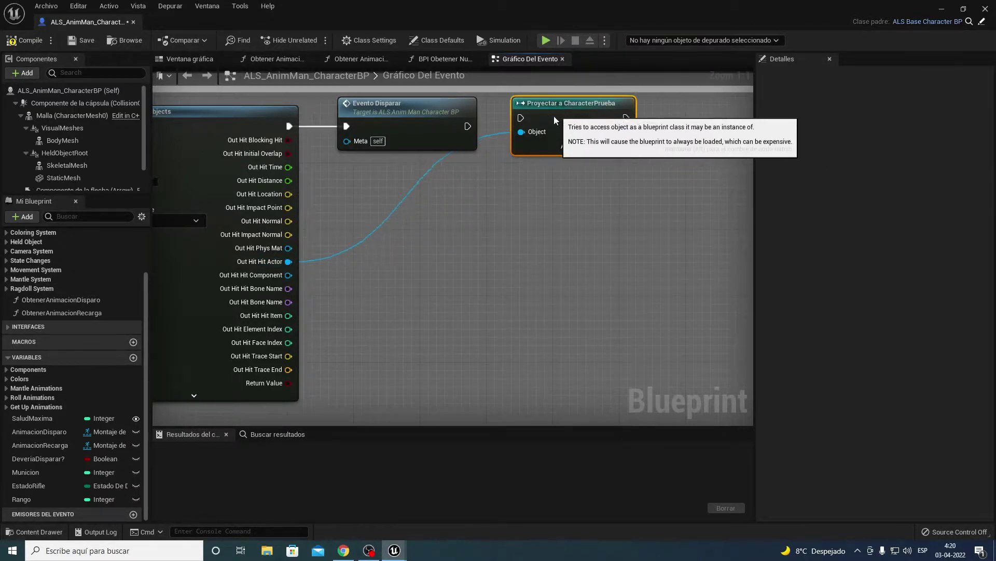
pyautogui.moveTo(466, 126); pyautogui.dragTo(521, 126)
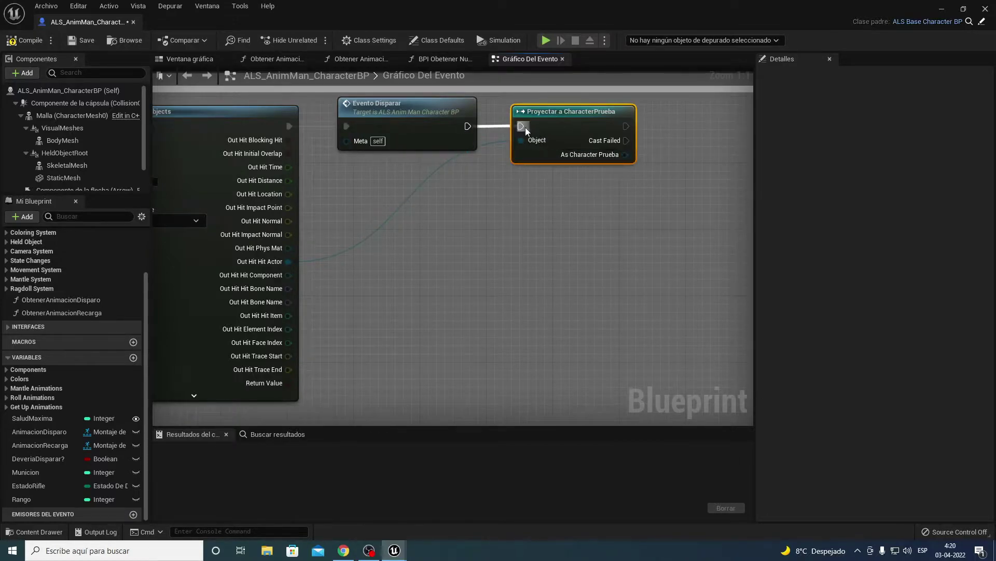
pyautogui.moveTo(525, 127); pyautogui.dragTo(471, 124, button='right')
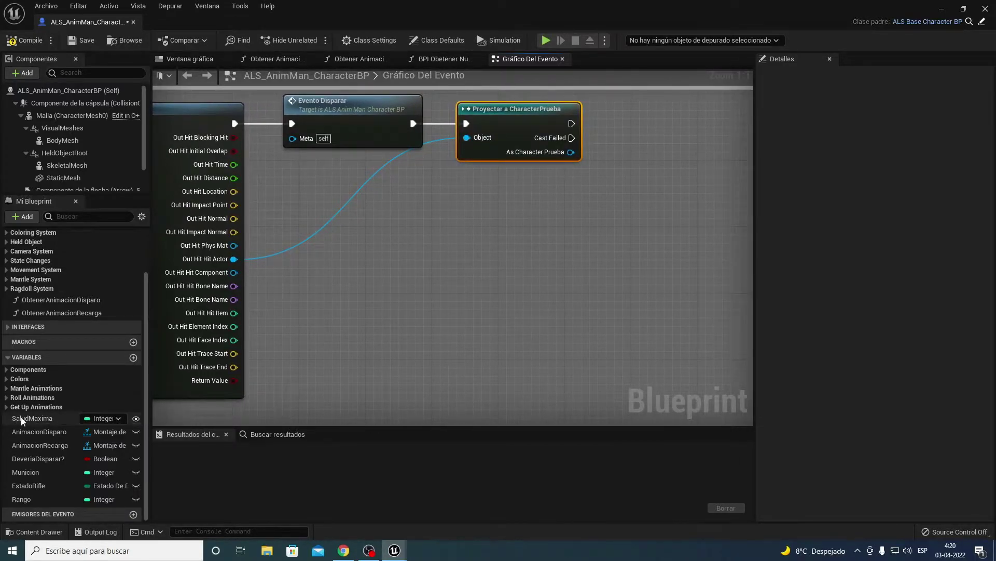
pyautogui.moveTo(515, 231)
pyautogui.mouseDown(button='right')
pyautogui.moveTo(409, 278)
pyautogui.moveTo(362, 252)
pyautogui.mouseUp(button='right')
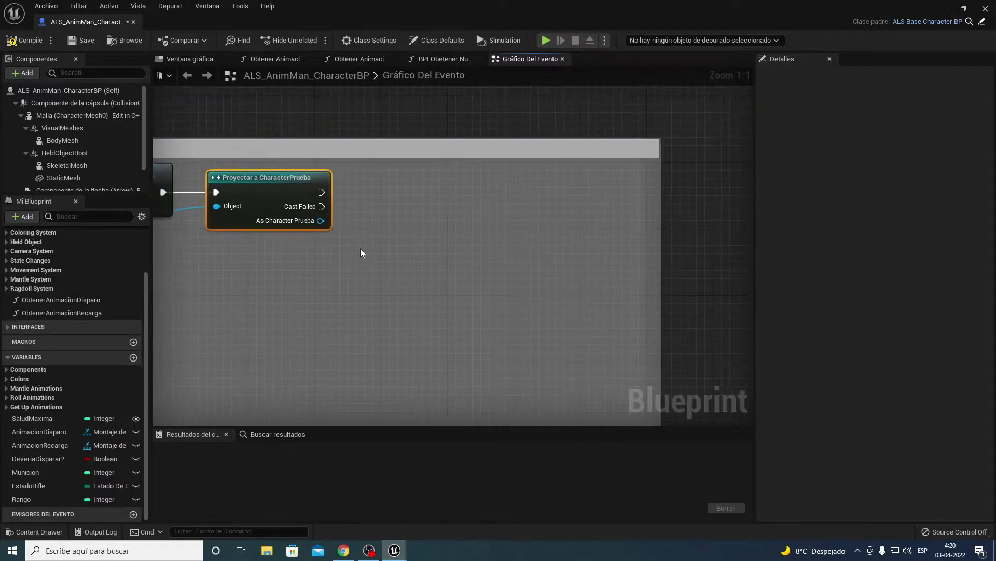
# - From the cast result, add Get and Set Salud Maxima nodes and run Set after a successful cast
pyautogui.moveTo(321, 221); pyautogui.dragTo(314, 269)
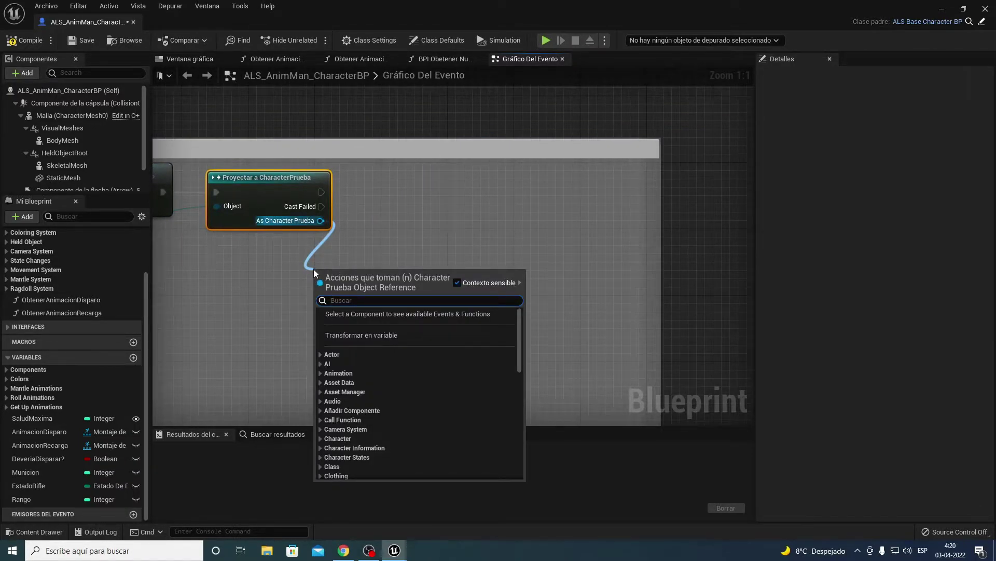
pyautogui.write('salu')
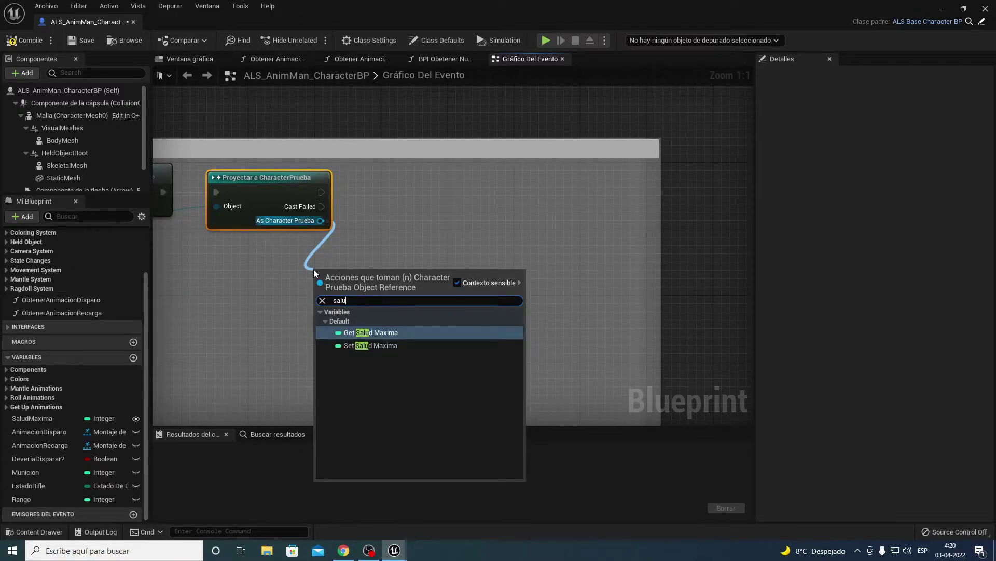
pyautogui.press('Return')
pyautogui.moveTo(320, 221)
pyautogui.mouseDown()
pyautogui.moveTo(407, 220)
pyautogui.moveTo(388, 219)
pyautogui.moveTo(428, 184)
pyautogui.mouseUp()
pyautogui.press('Down')
pyautogui.press('Return')
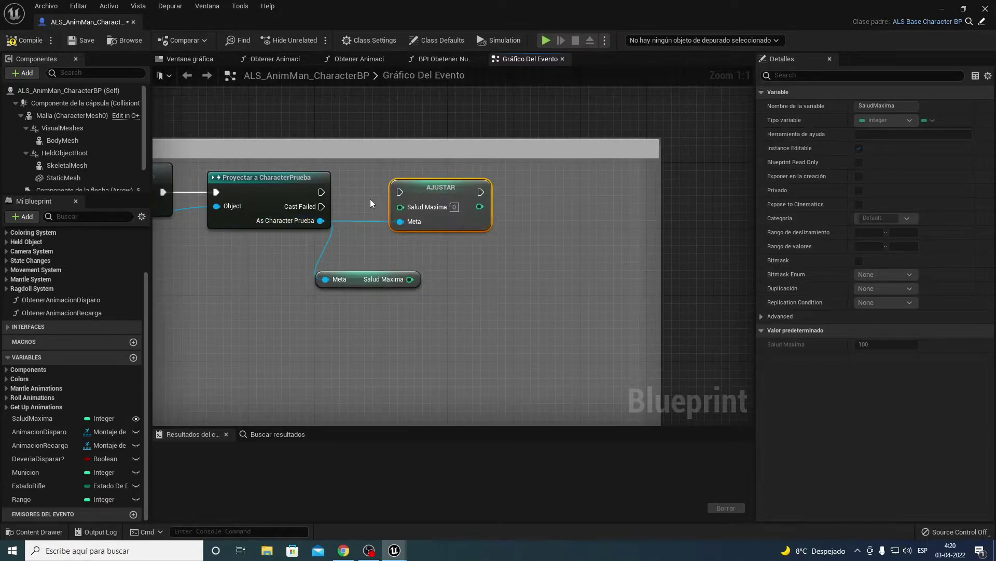
pyautogui.moveTo(320, 192); pyautogui.dragTo(400, 192)
# - Subtract 20 from the Salud Maxima getter and feed the result into Set Salud Maxima
pyautogui.click(366, 280)
pyautogui.moveTo(405, 332); pyautogui.dragTo(368, 298, button='right')
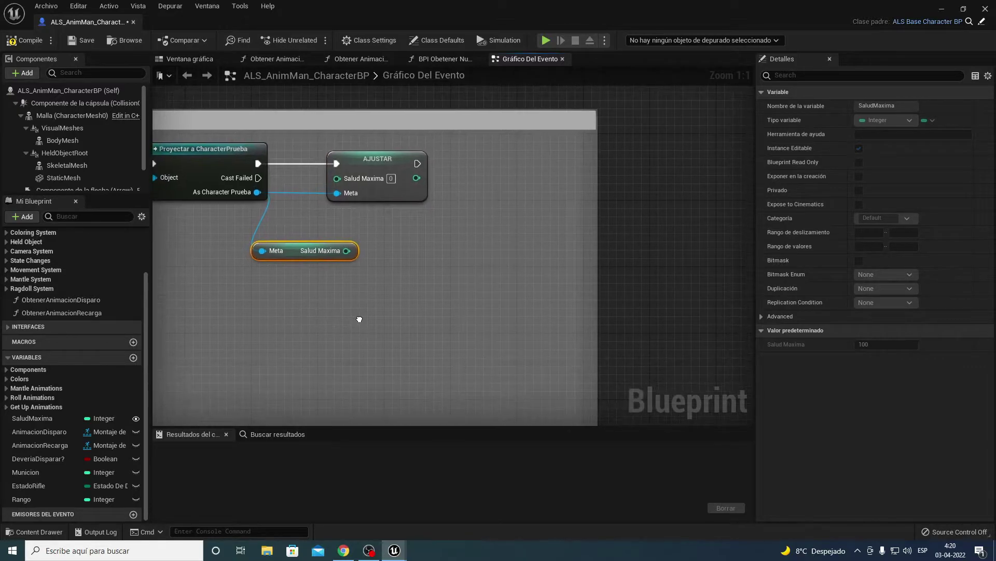
pyautogui.moveTo(319, 241)
pyautogui.mouseDown()
pyautogui.moveTo(270, 250)
pyautogui.moveTo(335, 236)
pyautogui.moveTo(347, 212)
pyautogui.moveTo(285, 284)
pyautogui.mouseUp()
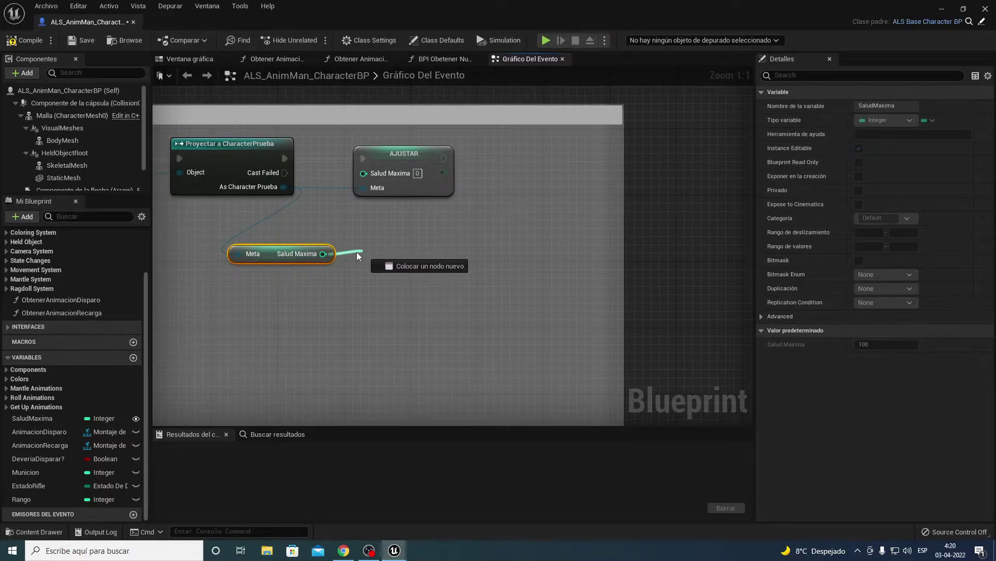
pyautogui.moveTo(284, 284); pyautogui.dragTo(357, 254)
pyautogui.write('-')
pyautogui.press('Return')
pyautogui.write('20')
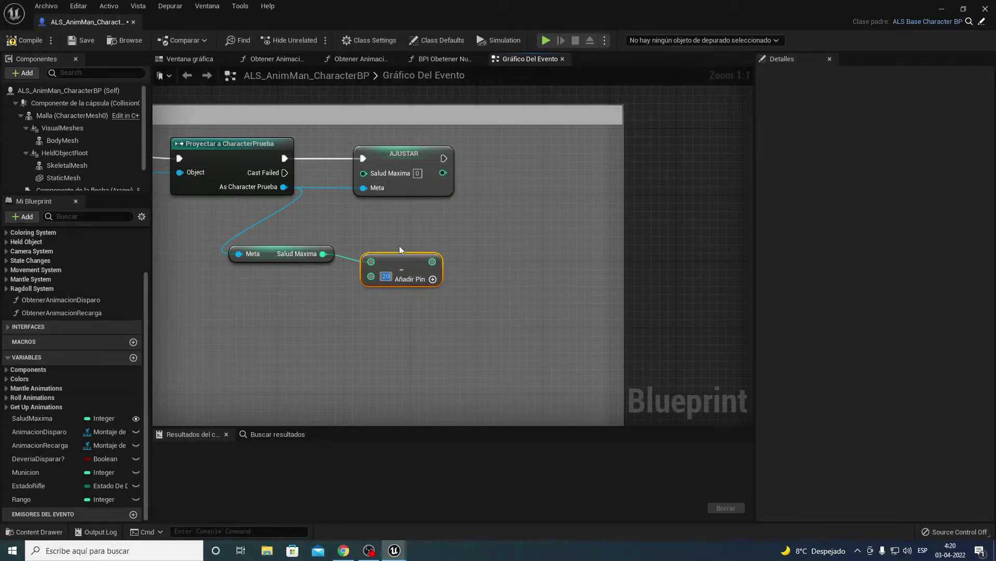
pyautogui.moveTo(431, 262); pyautogui.dragTo(363, 173)
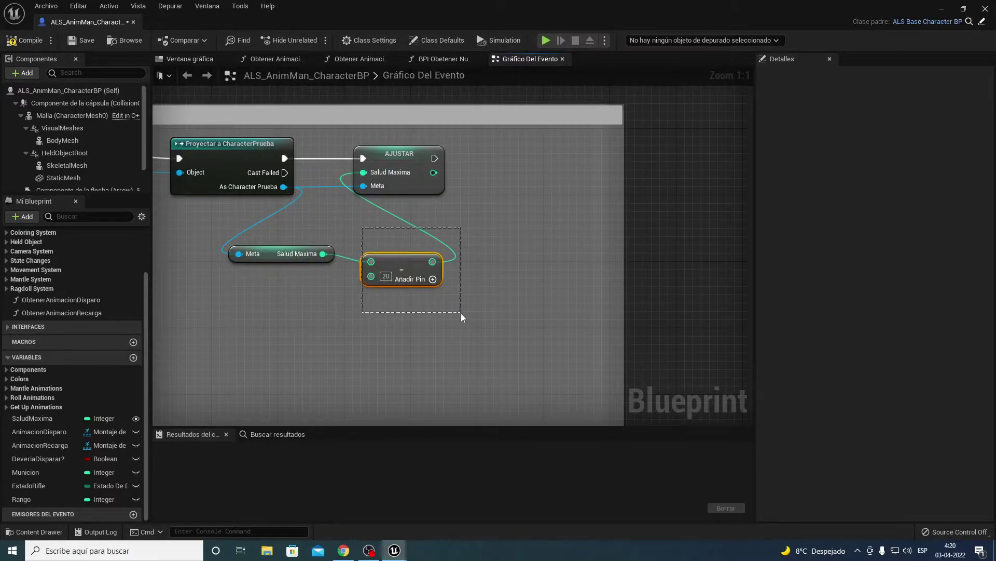
# - Move Ragdoll Start closer and add a second Salud Maxima getter below the subtract node
pyautogui.moveTo(459, 225); pyautogui.dragTo(350, 216, button='right')
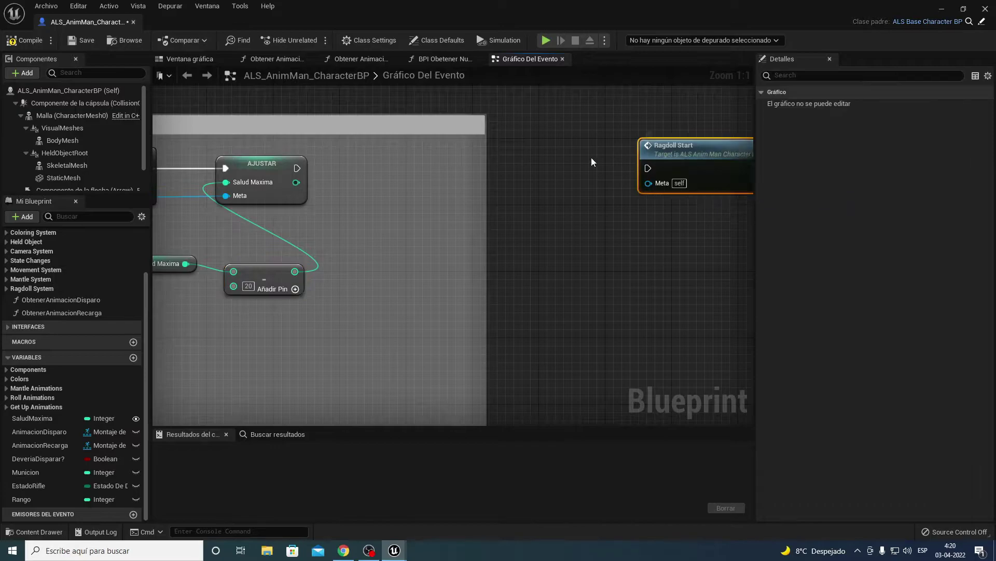
pyautogui.moveTo(709, 155)
pyautogui.mouseDown()
pyautogui.moveTo(401, 161)
pyautogui.moveTo(600, 169)
pyautogui.mouseUp()
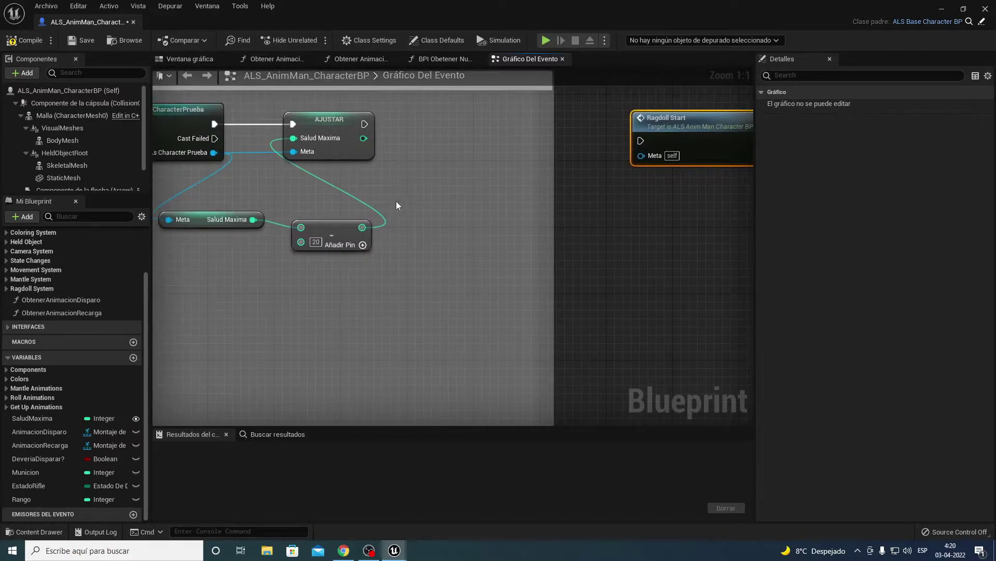
pyautogui.moveTo(214, 152); pyautogui.dragTo(350, 285)
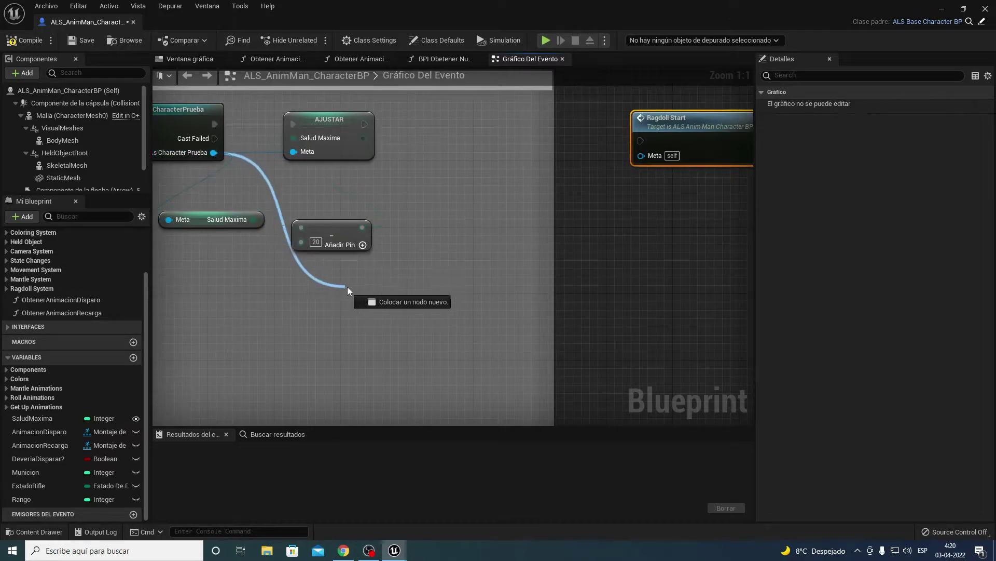
pyautogui.write('salud')
pyautogui.press('Return')
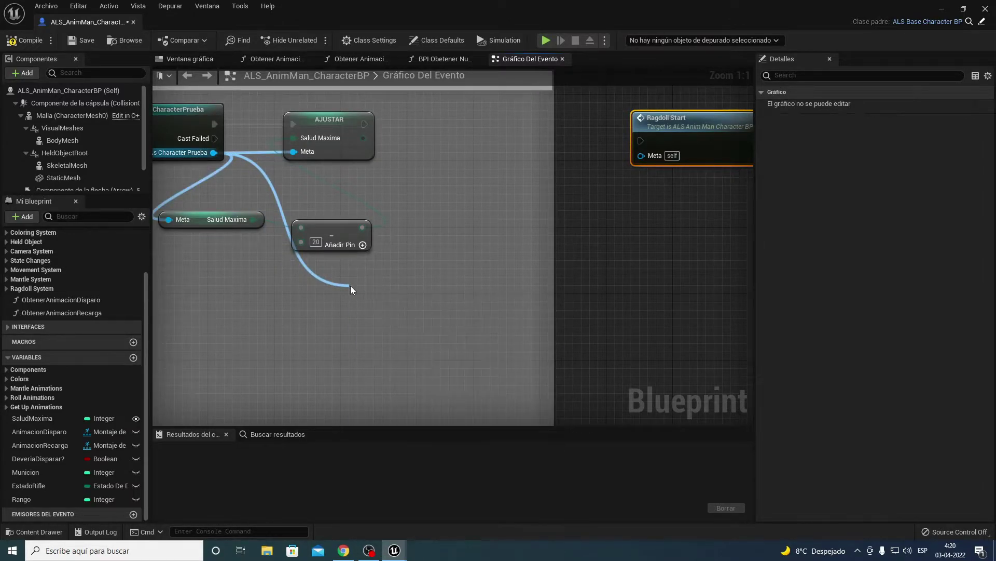
pyautogui.moveTo(382, 289); pyautogui.dragTo(390, 256)
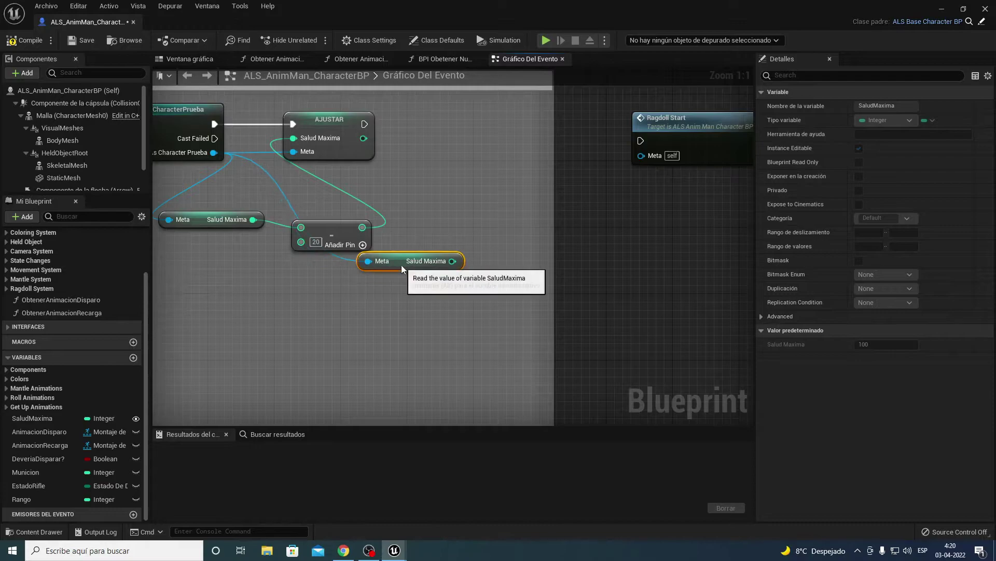
pyautogui.moveTo(235, 229); pyautogui.dragTo(412, 223, button='right')
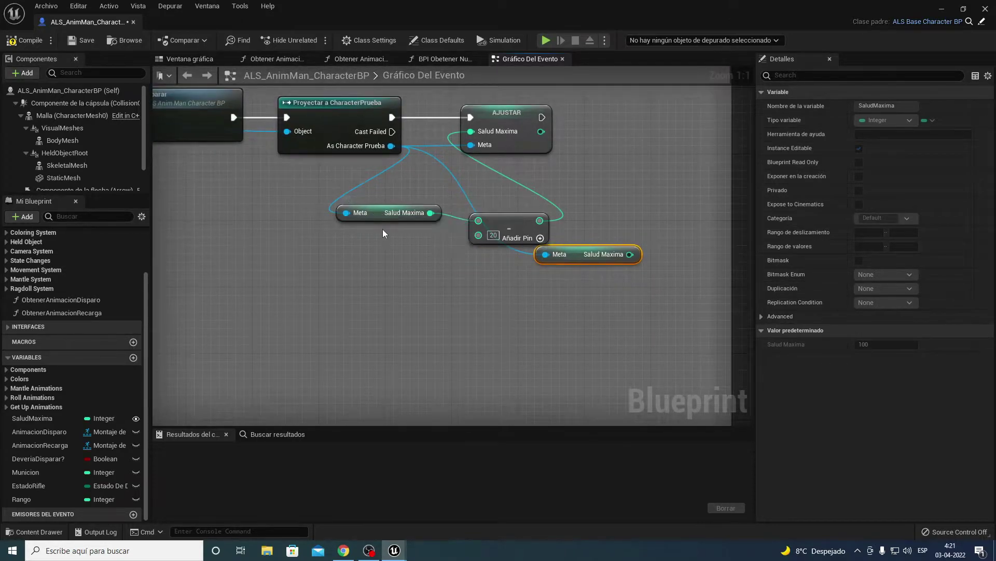
# - Rearrange the getter and subtract nodes next to each other and group them with the Set node
pyautogui.press('Delete')
pyautogui.moveTo(380, 217); pyautogui.dragTo(397, 193)
pyautogui.moveTo(508, 225); pyautogui.dragTo(408, 225)
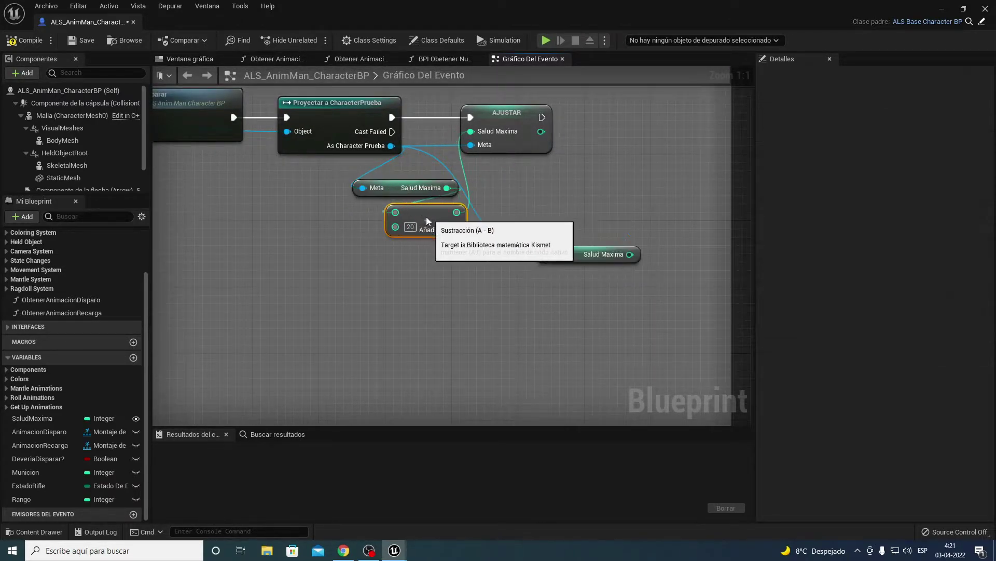
pyautogui.moveTo(385, 270)
pyautogui.mouseDown()
pyautogui.moveTo(397, 183)
pyautogui.moveTo(519, 181)
pyautogui.mouseUp()
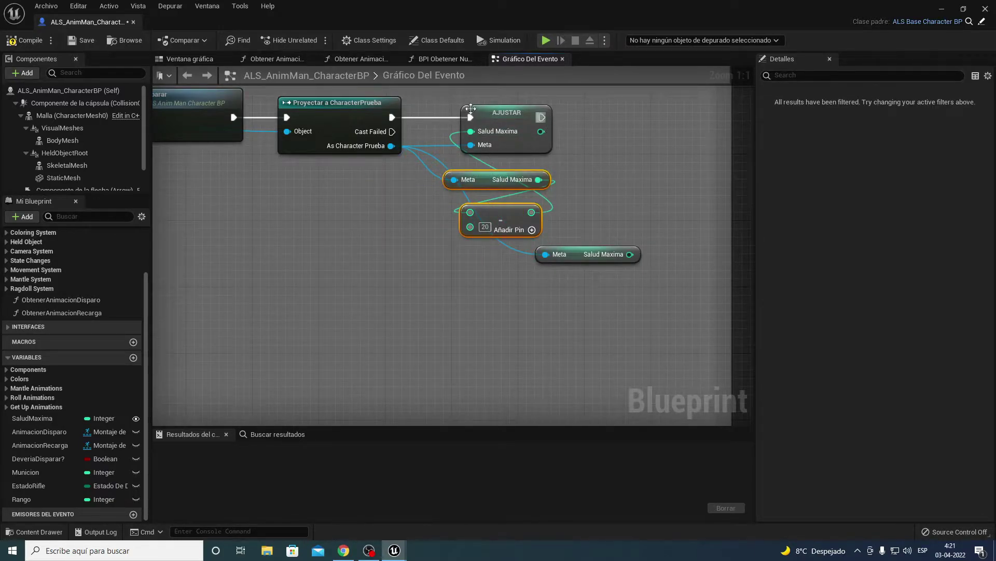
pyautogui.keyDown('ctrl'); pyautogui.click(488, 107); pyautogui.keyUp('ctrl')
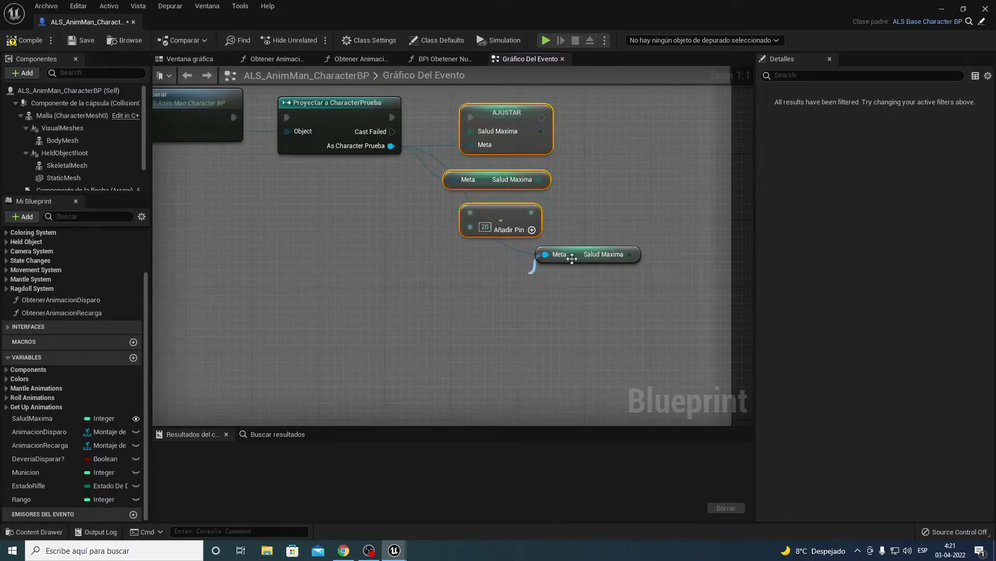
# - Compare the lower Salud Maxima getter with a <= 0 node
pyautogui.moveTo(563, 266); pyautogui.dragTo(488, 290)
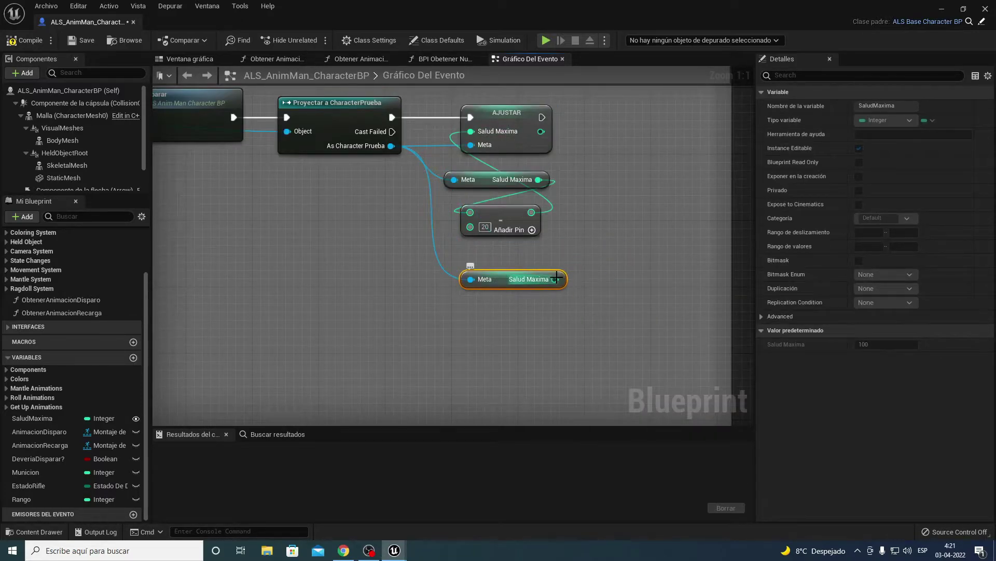
pyautogui.moveTo(556, 279); pyautogui.dragTo(585, 245)
pyautogui.write('<')
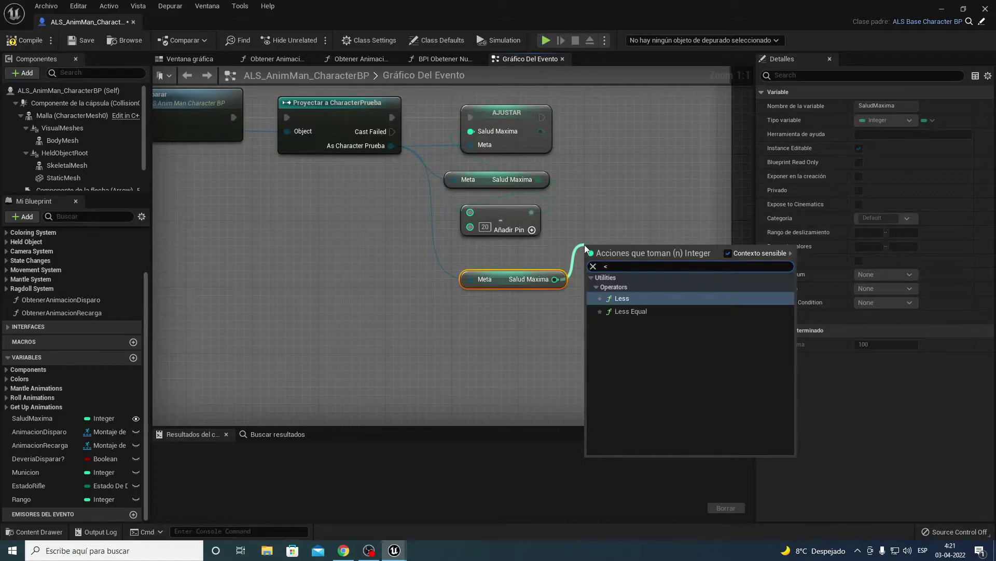
pyautogui.press('Down')
pyautogui.press('Return')
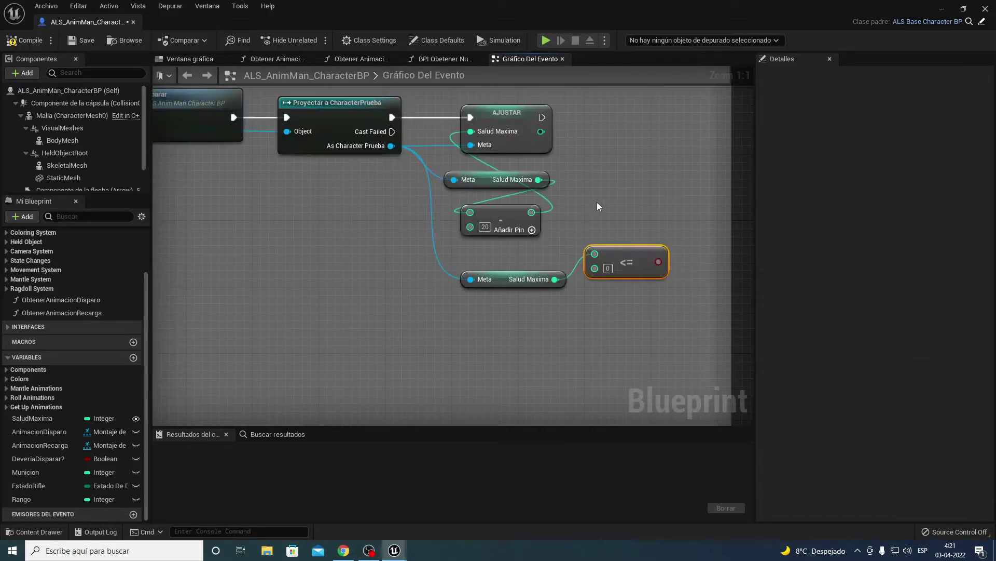
pyautogui.moveTo(658, 219); pyautogui.dragTo(569, 246, button='right')
# - Add a Bifurcar branch on the comparison after Set, calling Ragdoll Start on True
pyautogui.moveTo(565, 288); pyautogui.dragTo(526, 173)
pyautogui.write('bi')
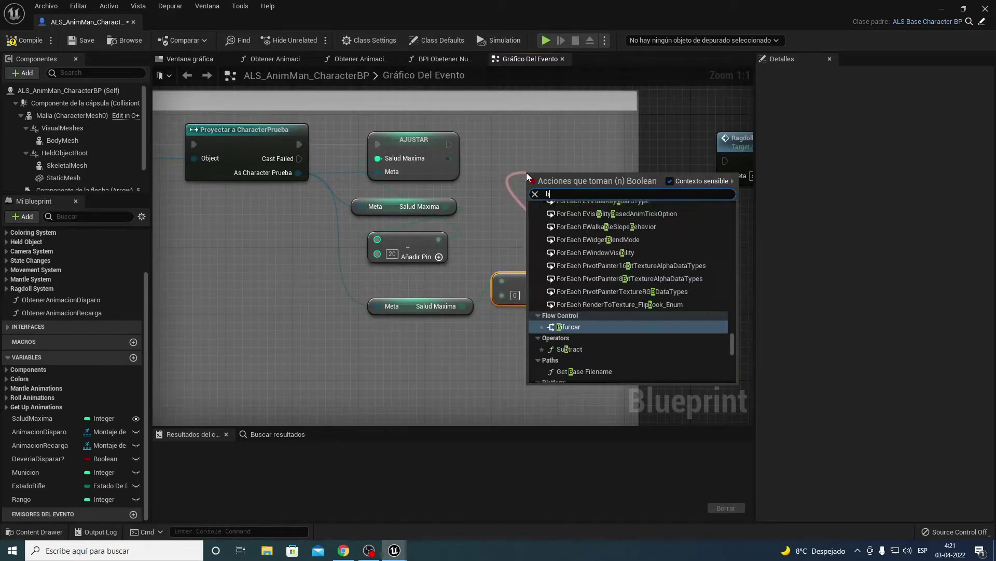
pyautogui.press('Return')
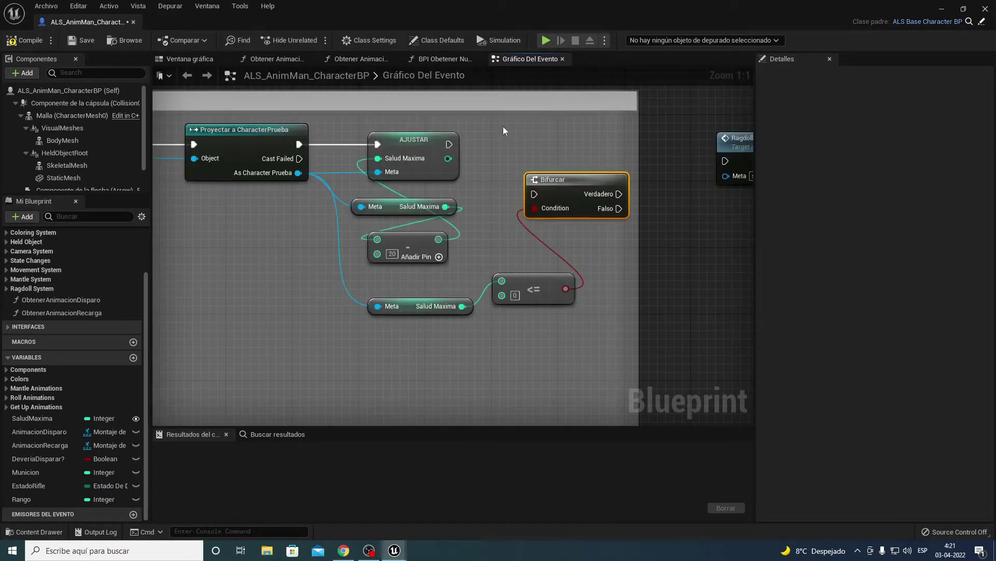
pyautogui.moveTo(449, 144)
pyautogui.mouseDown()
pyautogui.moveTo(534, 194)
pyautogui.moveTo(536, 141)
pyautogui.mouseUp()
pyautogui.moveTo(593, 190); pyautogui.dragTo(518, 192, button='right')
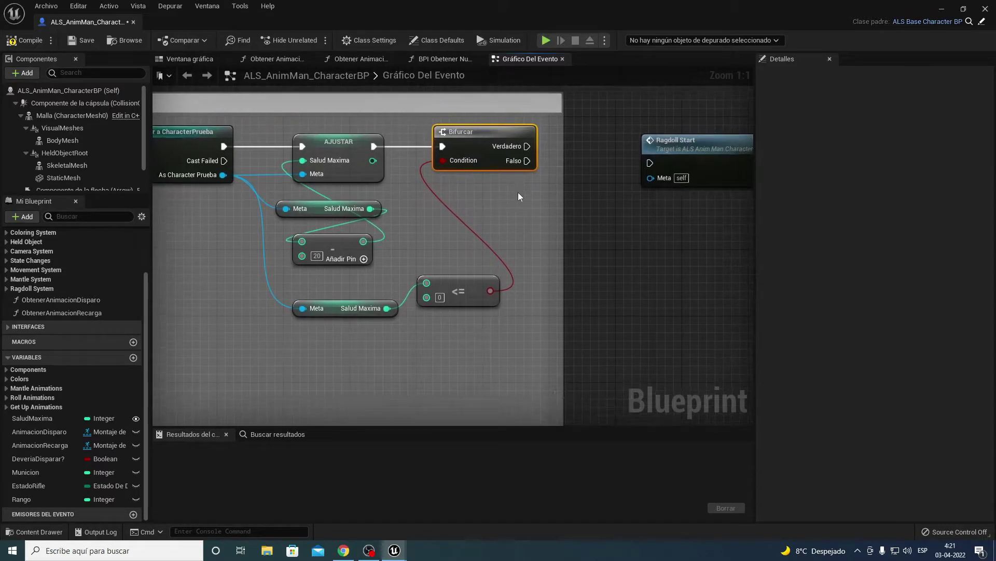
pyautogui.click(456, 284)
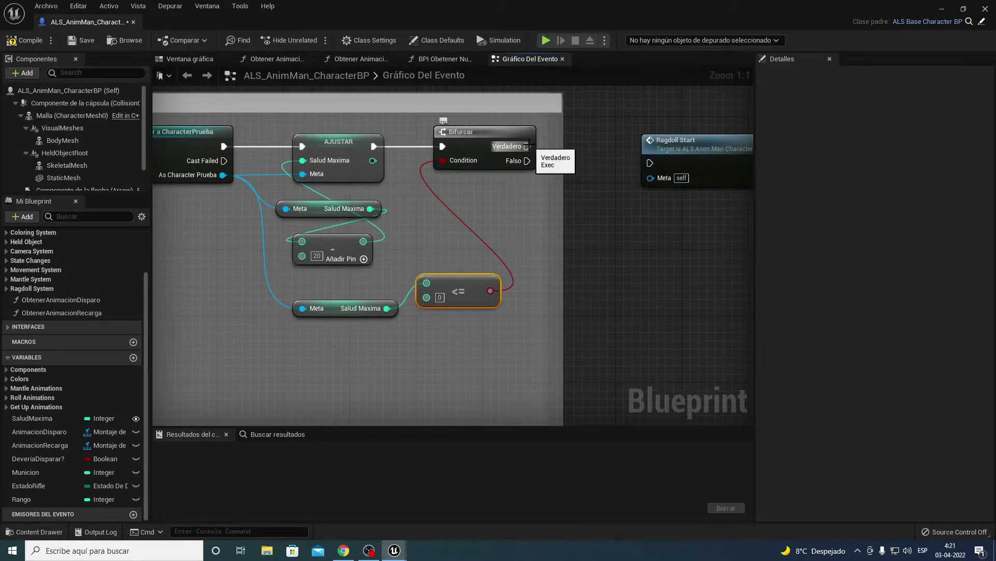
pyautogui.moveTo(527, 146)
pyautogui.mouseDown()
pyautogui.moveTo(651, 162)
pyautogui.moveTo(637, 135)
pyautogui.mouseUp()
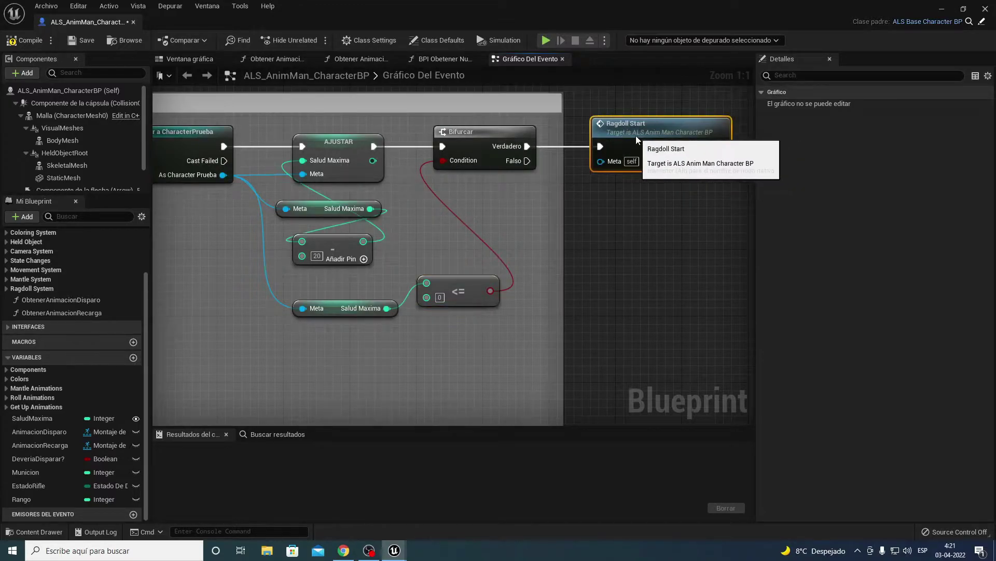
# - Compile and save the character Blueprint, then return to the level editor
pyautogui.click(25, 42)
pyautogui.click(938, 10)
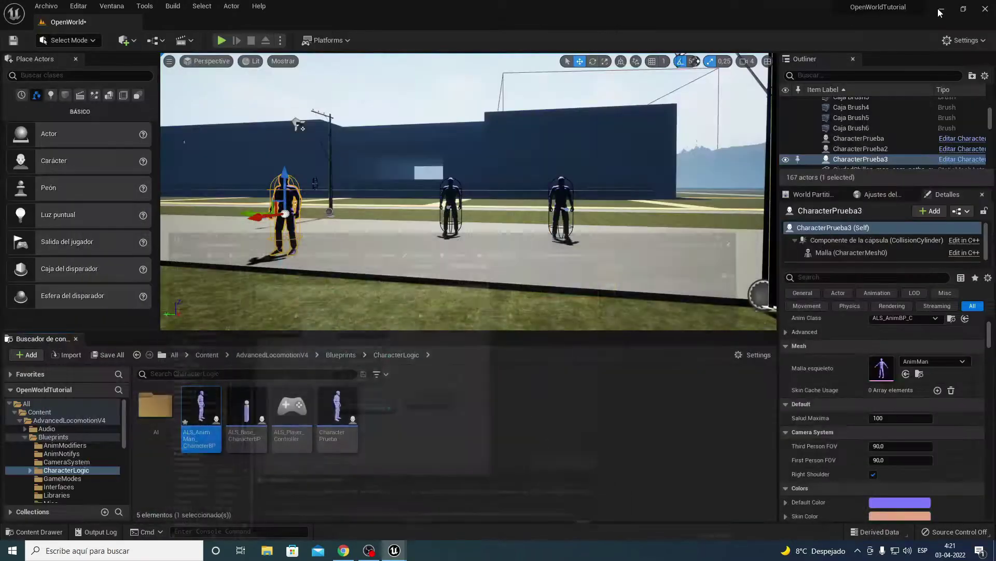
pyautogui.moveTo(397, 551)
pyautogui.click(449, 498)
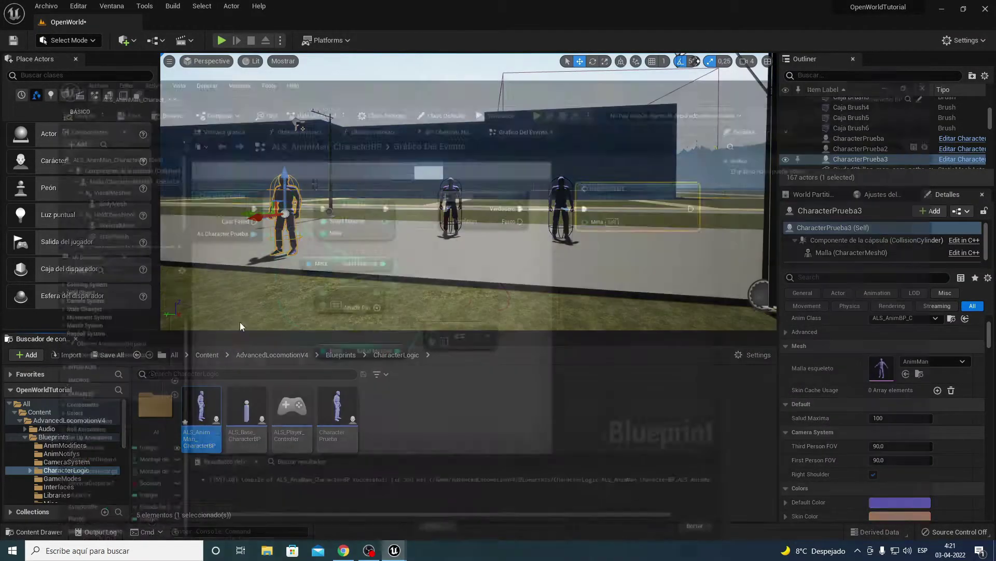
pyautogui.click(66, 44)
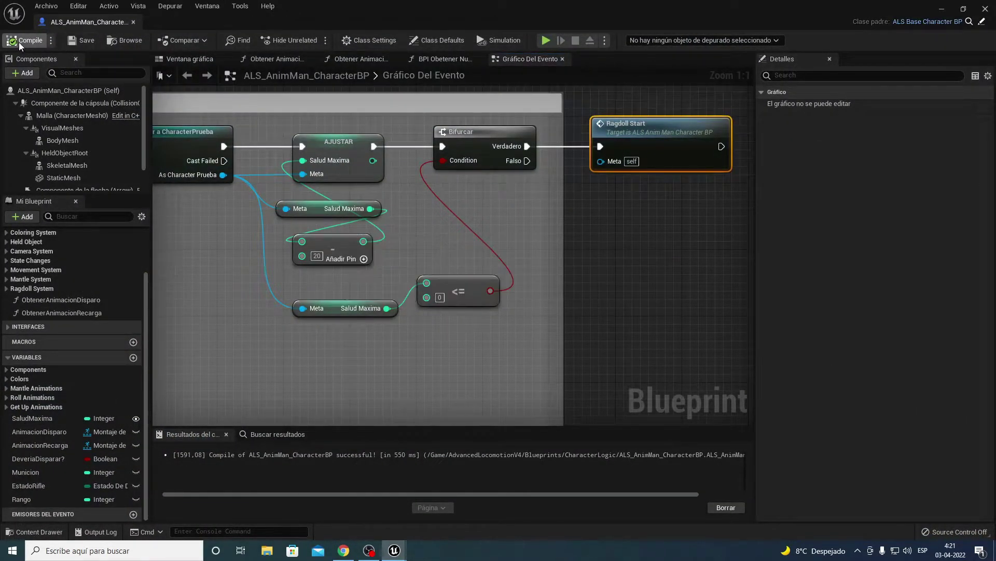
pyautogui.click(937, 10)
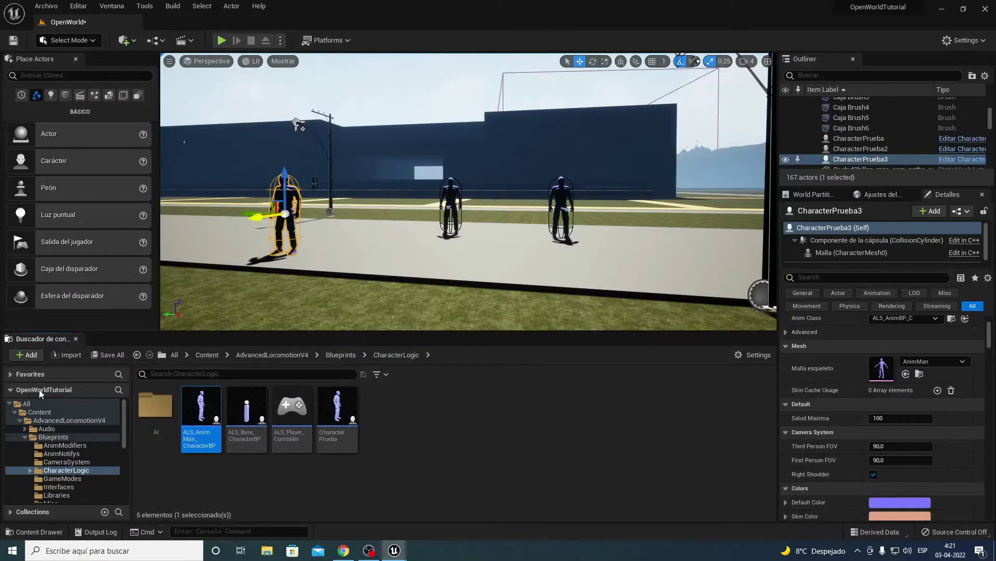
# - Save all modified project packages
pyautogui.click(93, 356)
pyautogui.click(564, 390)
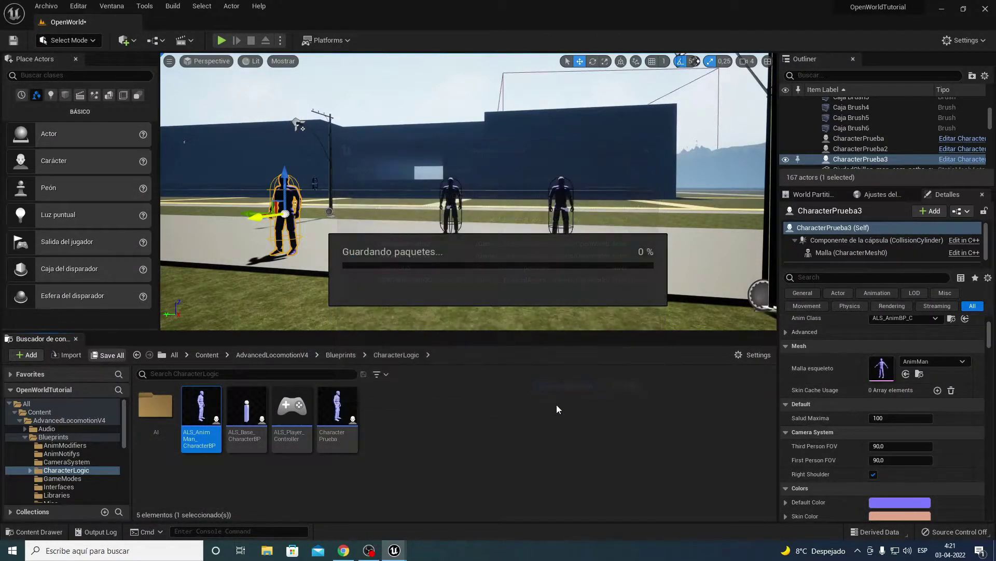
pyautogui.rightClick(413, 286)
pyautogui.moveTo(448, 252)
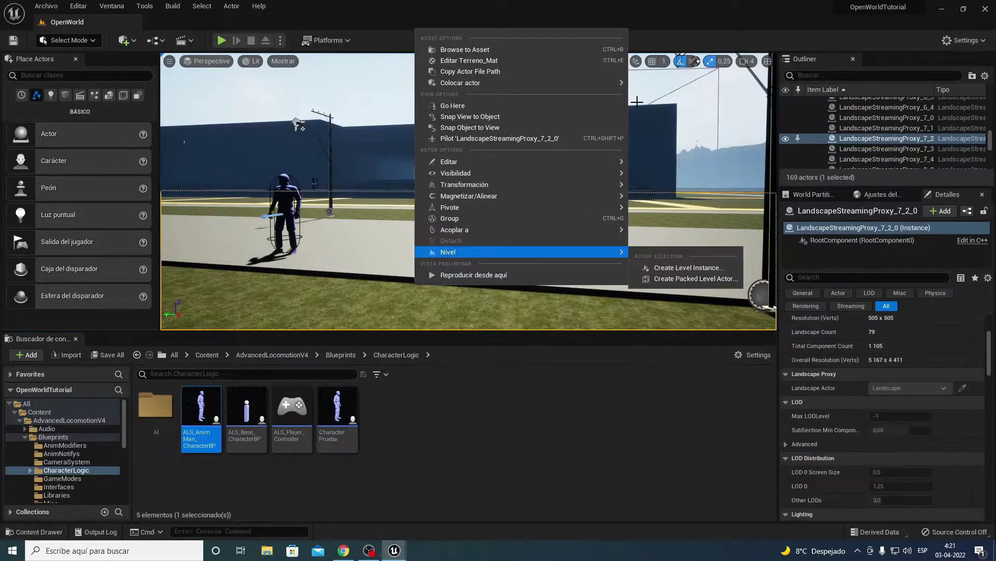
pyautogui.click(706, 166)
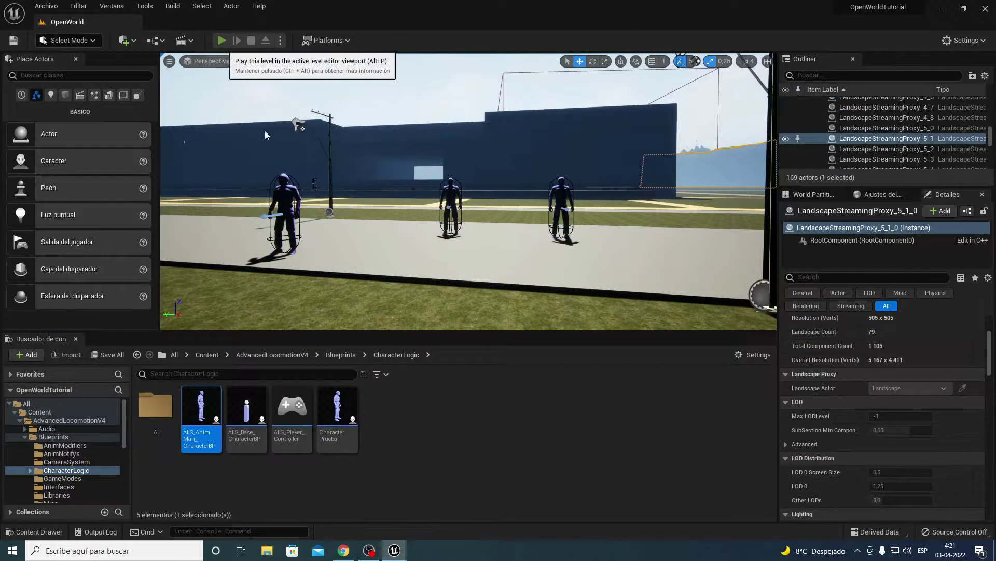
# - Play the OpenWorld level despite compile errors, stop, and restart it with Alt+P
pyautogui.click(221, 40)
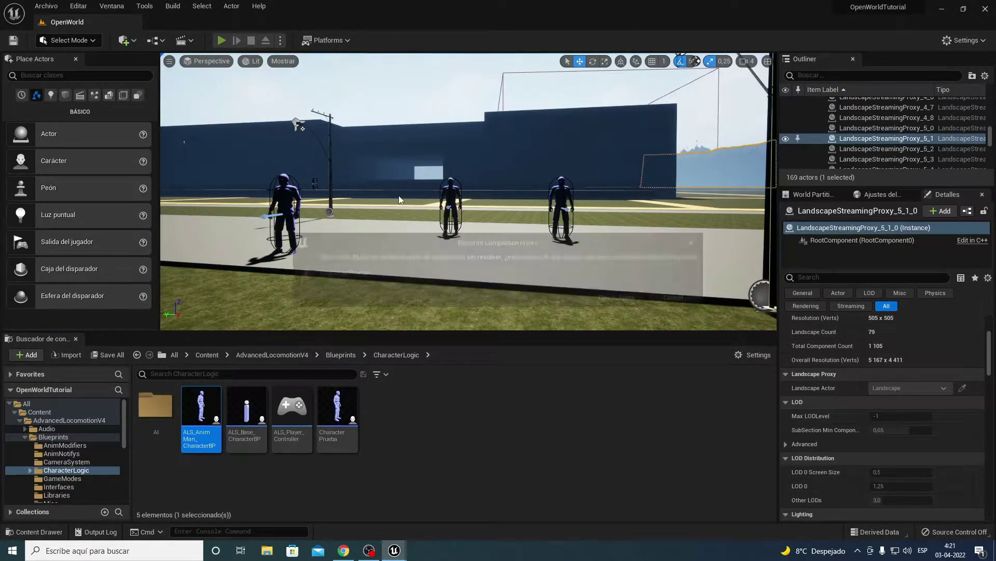
pyautogui.click(631, 299)
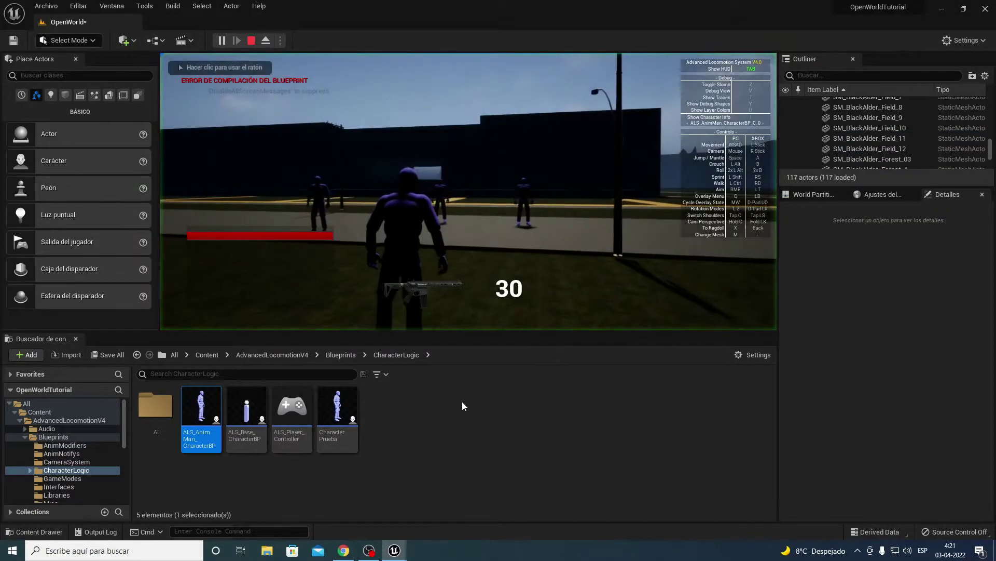
pyautogui.press('Escape')
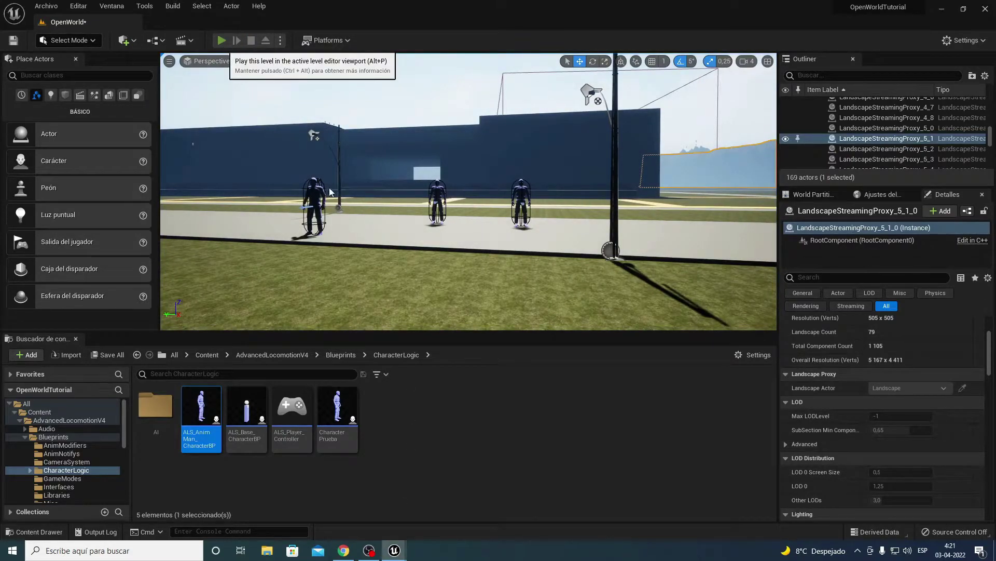
pyautogui.hotkey('alt', 'p')
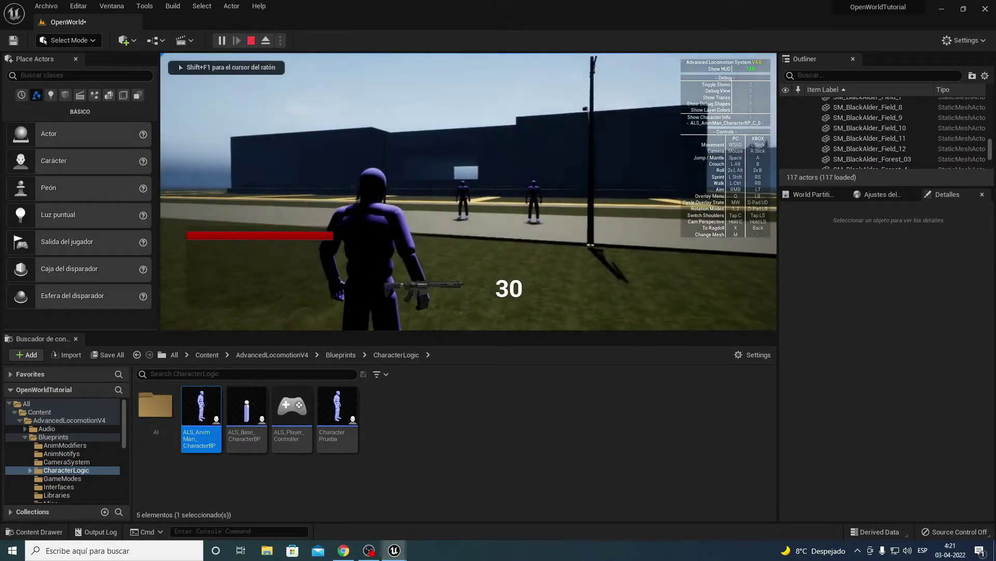
# - Review the ALS_AnimMan_CharacterBP damage graph from Evento Disparar through the Bifurcar and ragdoll nodes
pyautogui.press('Escape')
pyautogui.moveTo(394, 551)
pyautogui.click(453, 522)
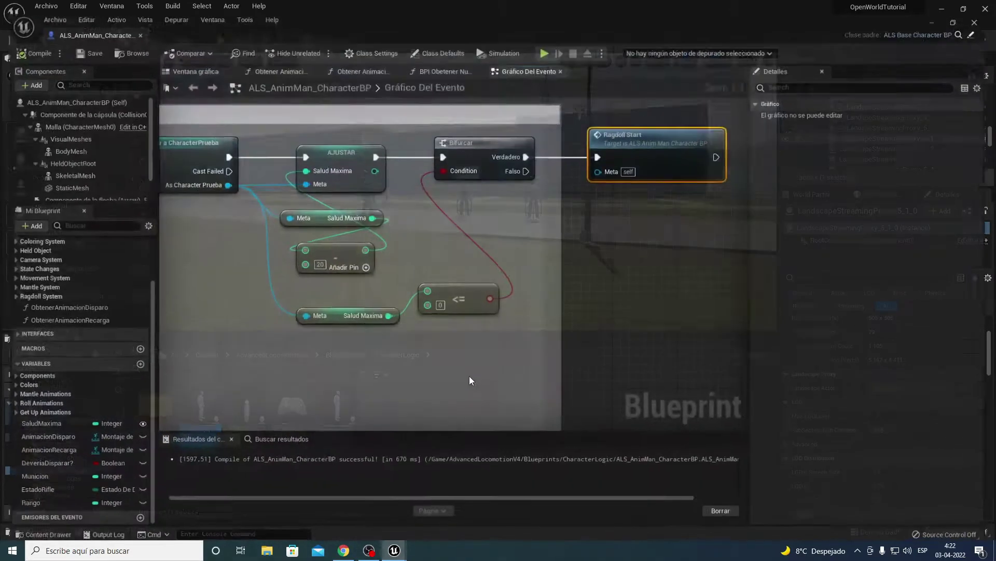
pyautogui.moveTo(332, 273)
pyautogui.mouseDown(button='right')
pyautogui.moveTo(489, 331)
pyautogui.moveTo(309, 304)
pyautogui.moveTo(488, 293)
pyautogui.mouseUp(button='right')
pyautogui.moveTo(356, 300); pyautogui.dragTo(509, 291, button='right')
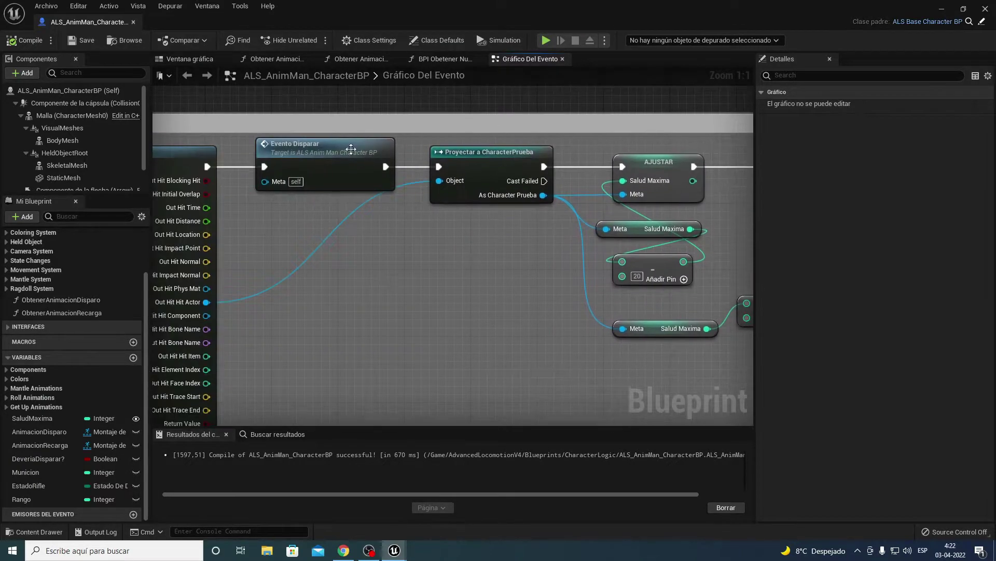
pyautogui.moveTo(600, 189); pyautogui.dragTo(346, 182, button='right')
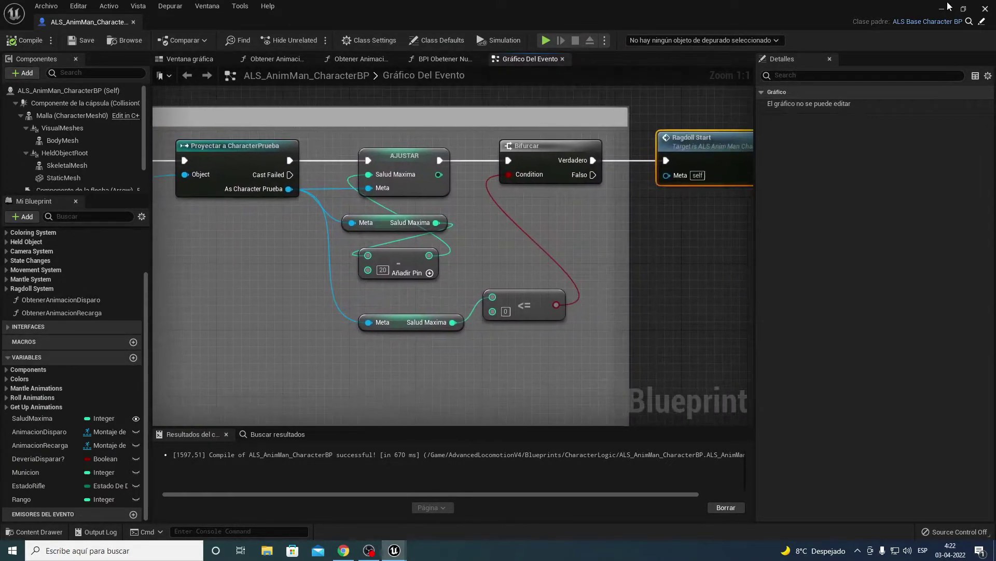
pyautogui.click(945, 10)
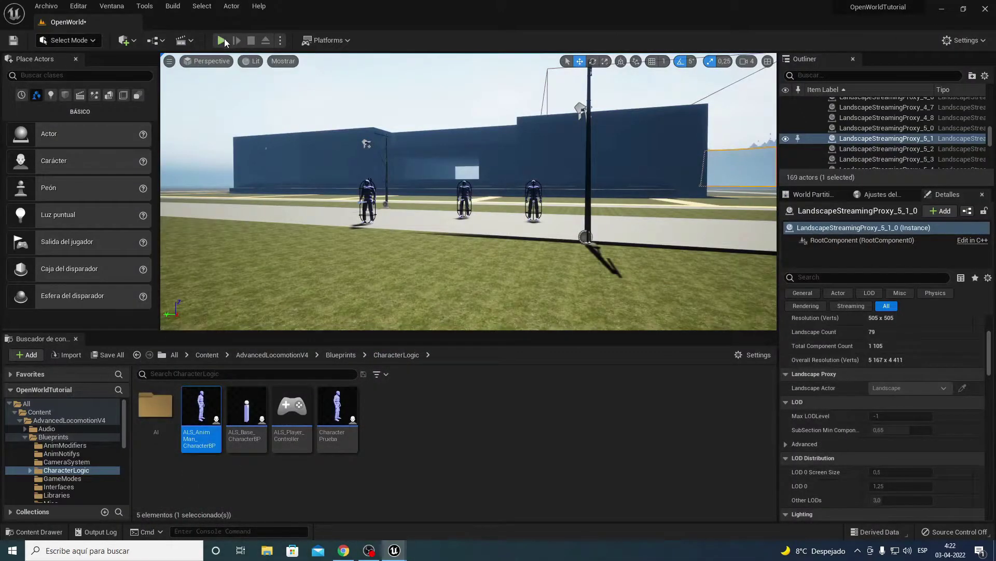
# - Play the level with the rifle overlay and fire three shots at an enemy
pyautogui.hotkey('alt', 'p')
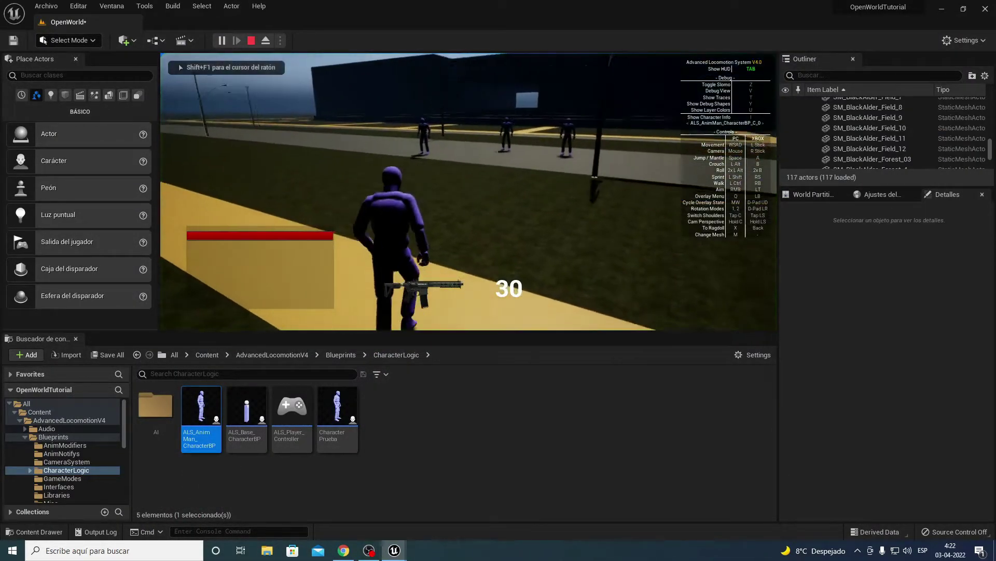
pyautogui.press('q')
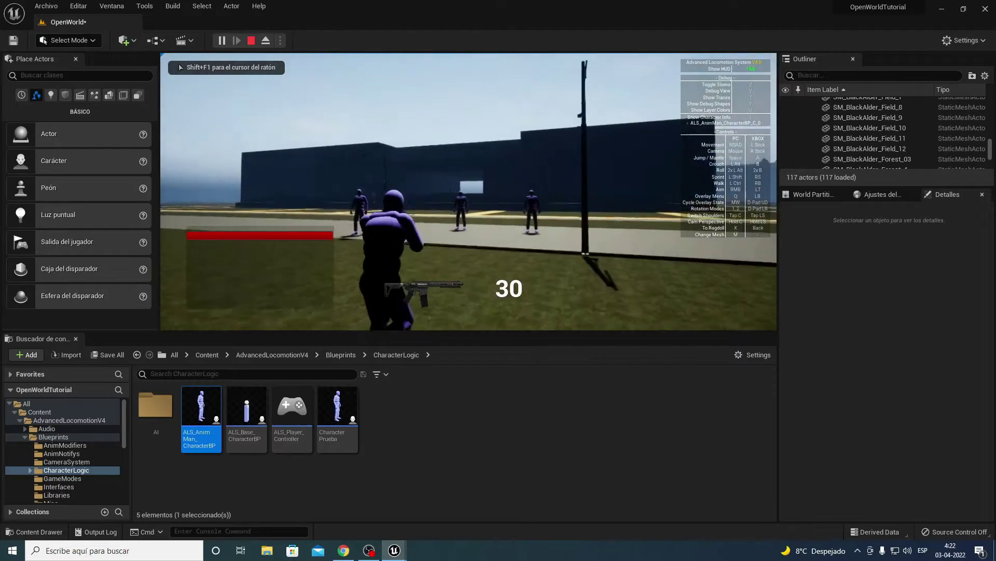
pyautogui.moveTo(468, 191); pyautogui.dragTo(469, 192, button='right')
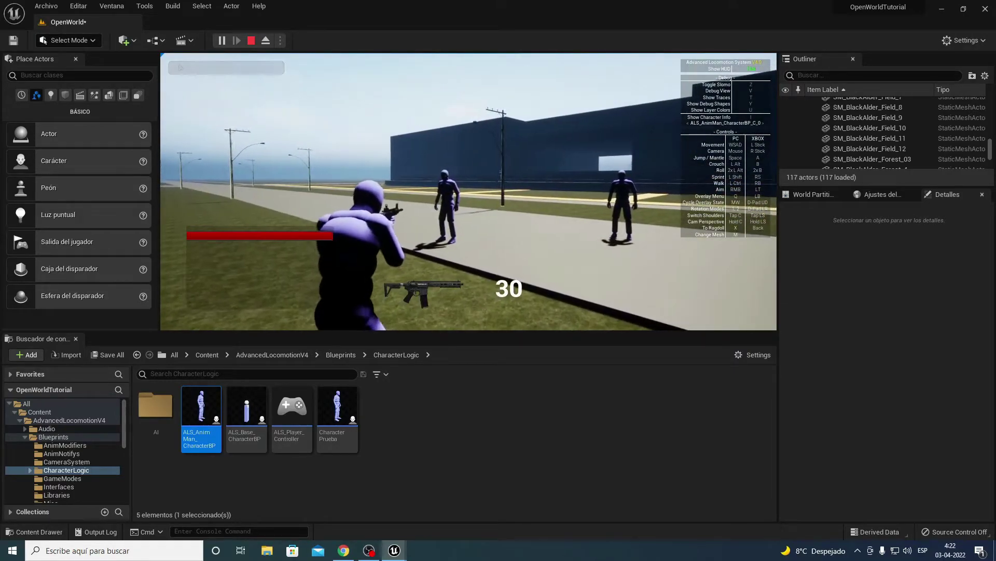
pyautogui.click(468, 192)
pyautogui.click(469, 191)
pyautogui.click(450, 193)
# - Ragdoll the player with X, stop the session, and look over the event graph
pyautogui.press('x')
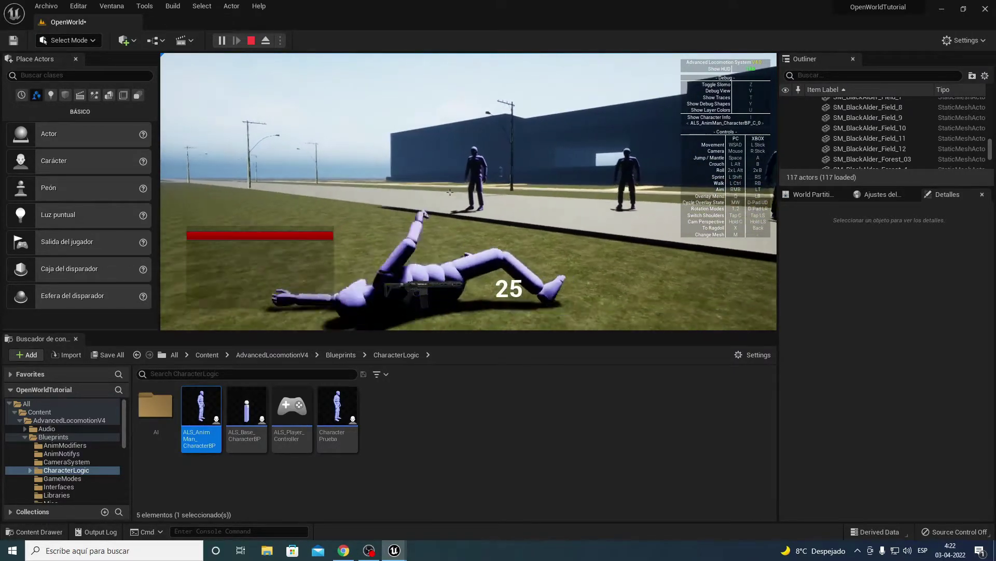
pyautogui.press('Escape')
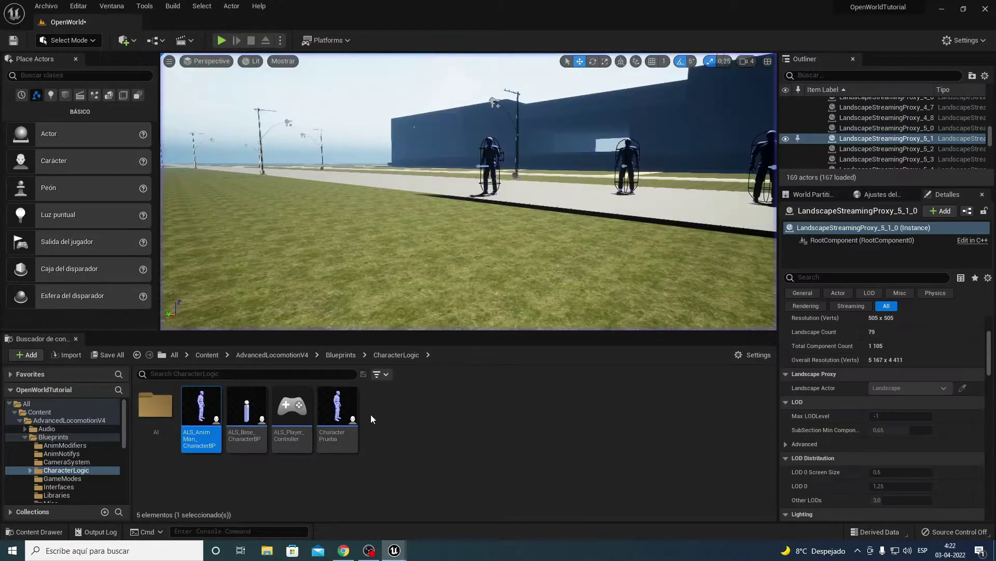
pyautogui.scroll(-5, 456, 335)
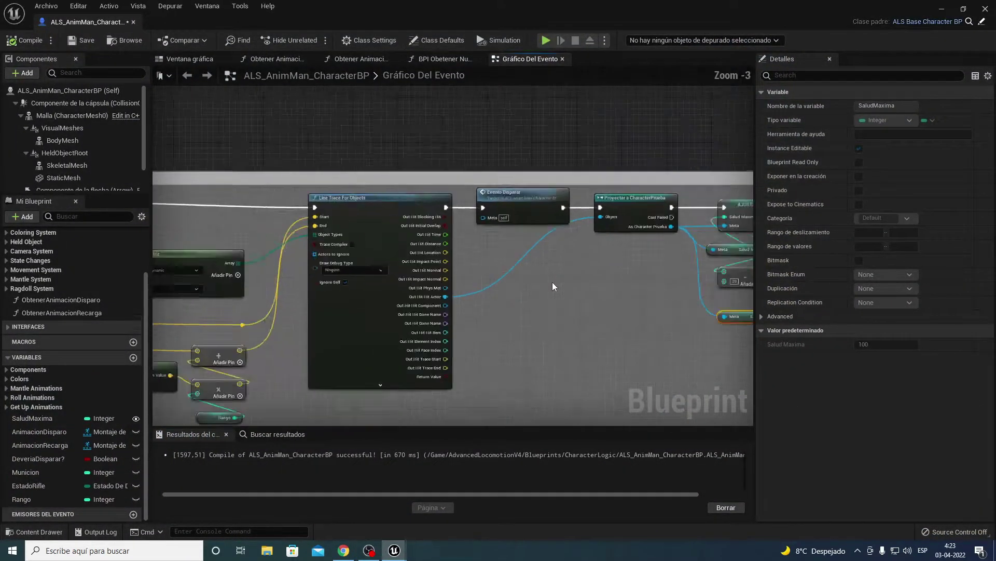
pyautogui.moveTo(546, 278)
pyautogui.mouseDown(button='right')
pyautogui.moveTo(634, 244)
pyautogui.moveTo(284, 262)
pyautogui.mouseUp(button='right')
pyautogui.scroll(2, 644, 238)
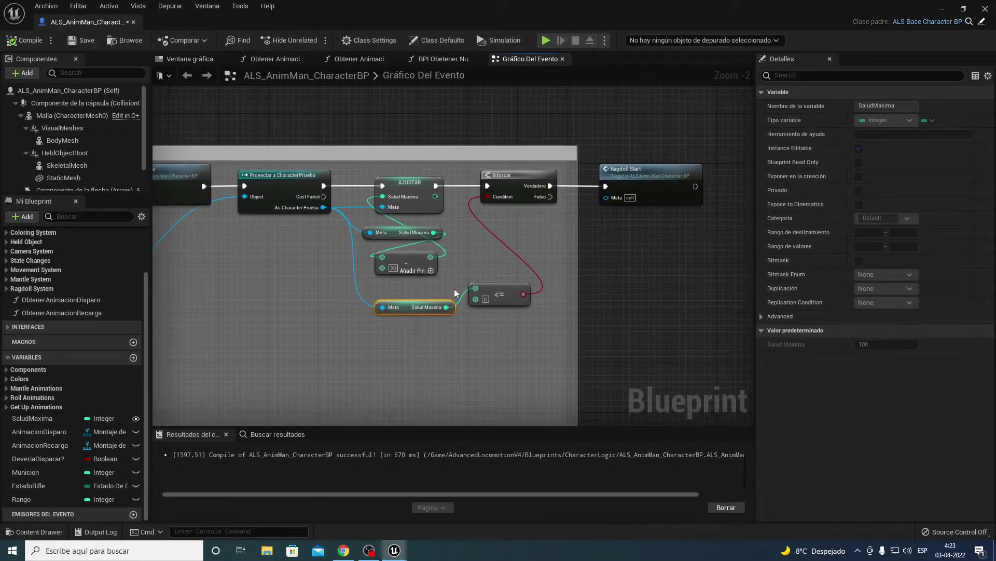
pyautogui.click(942, 9)
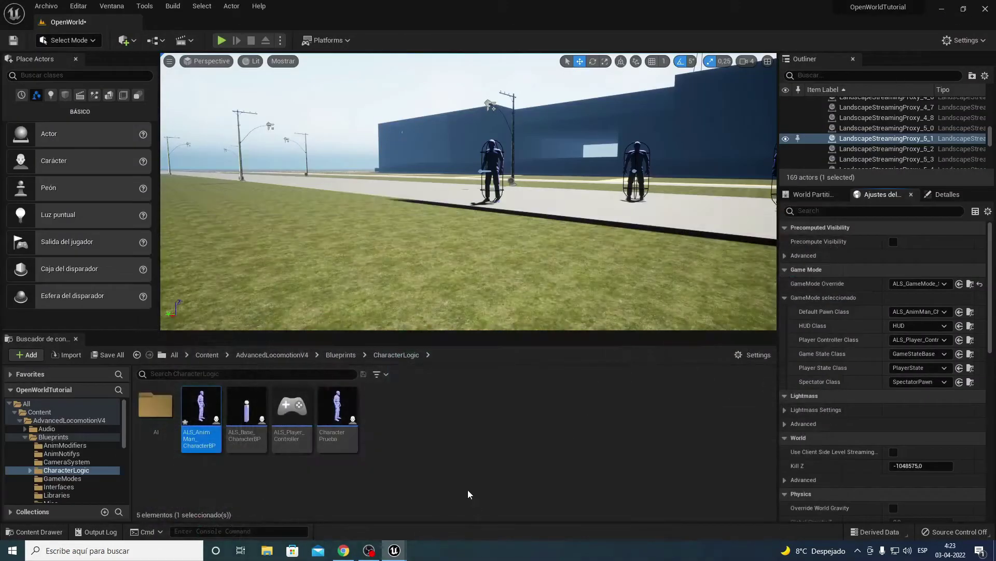
# - Open CharacterPrueba, rename SaludMaxima to PrubaSaludMaxima, and compile it
pyautogui.doubleClick(358, 433)
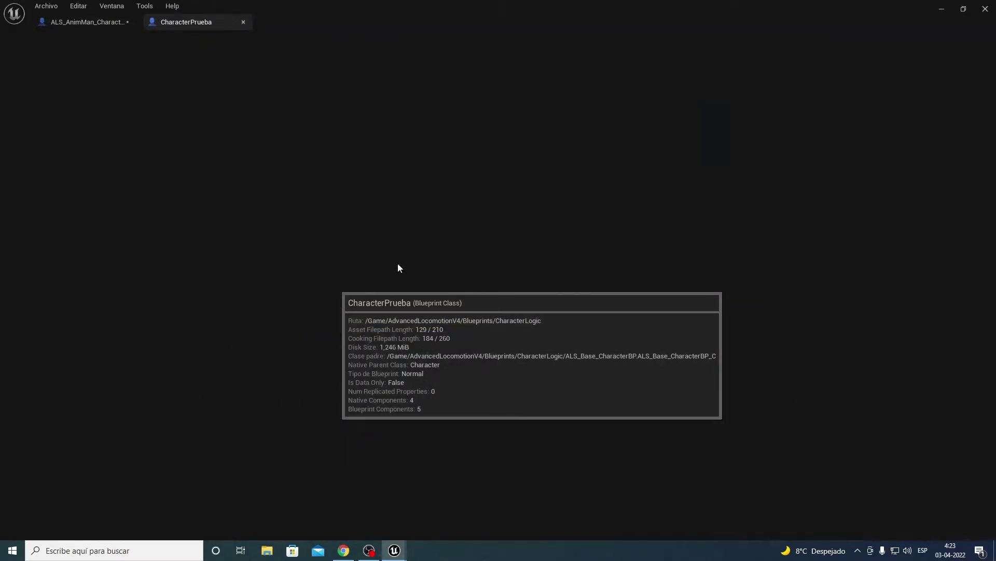
pyautogui.scroll(-3, 122, 416)
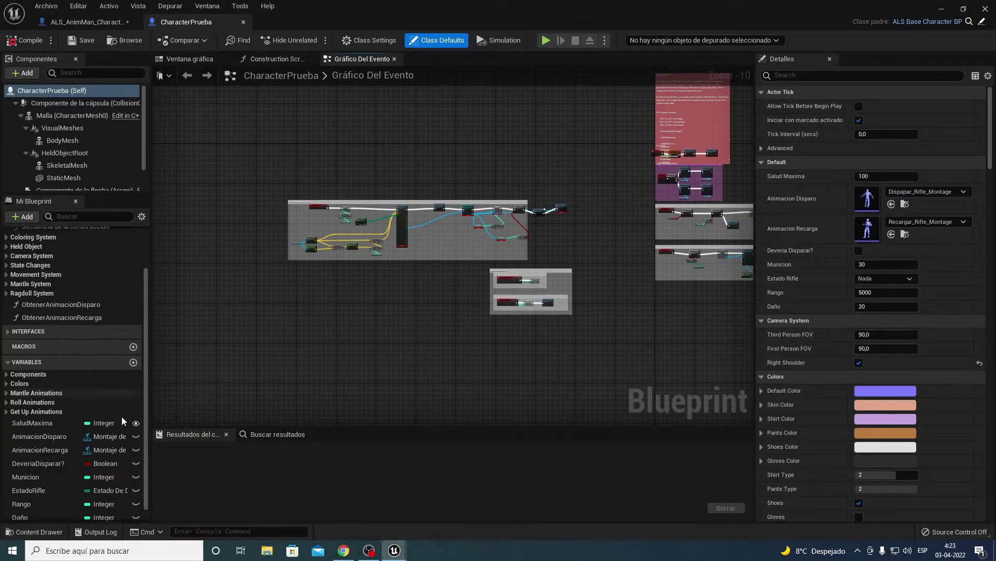
pyautogui.click(44, 422)
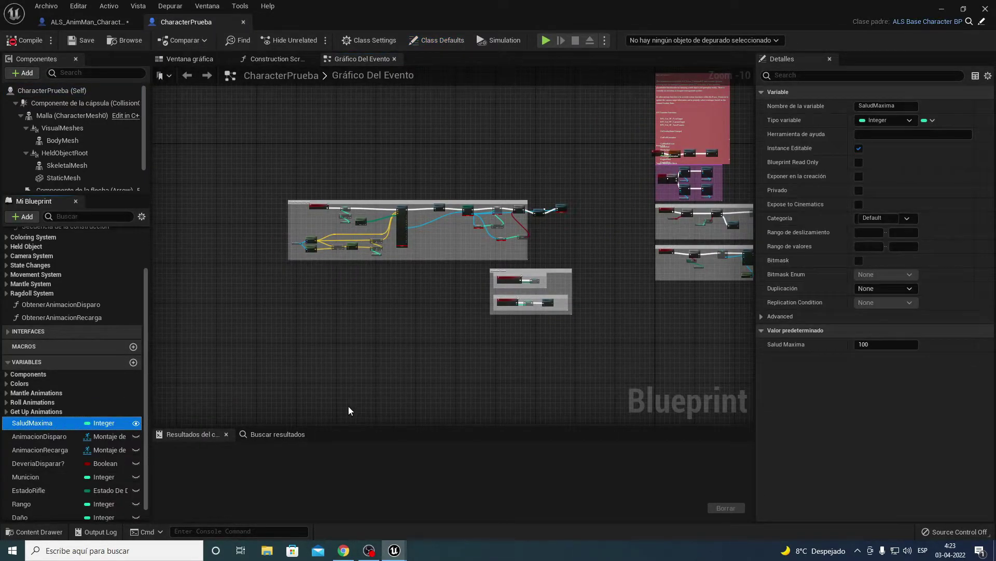
pyautogui.click(903, 106)
pyautogui.write('Pruba')
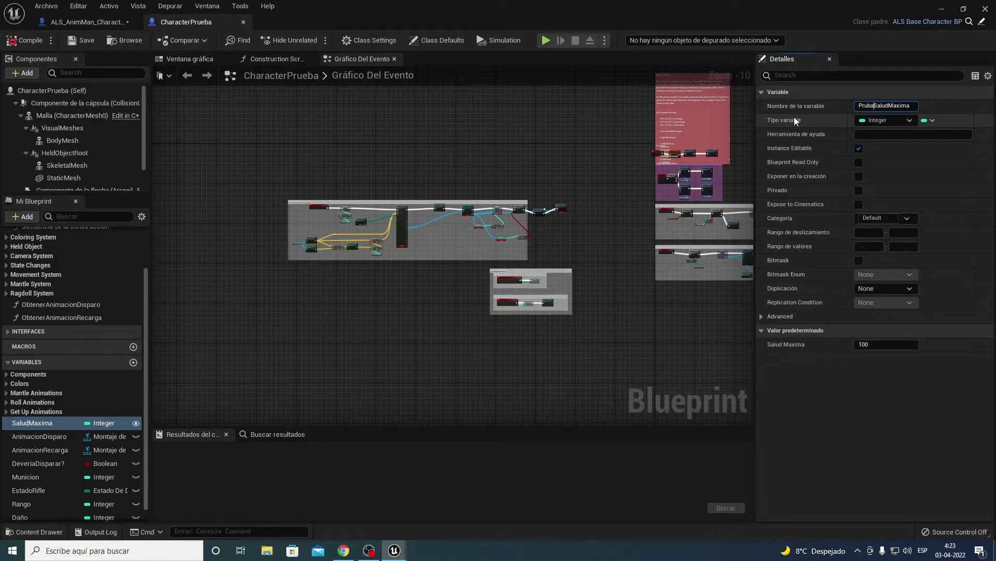
pyautogui.press('Return')
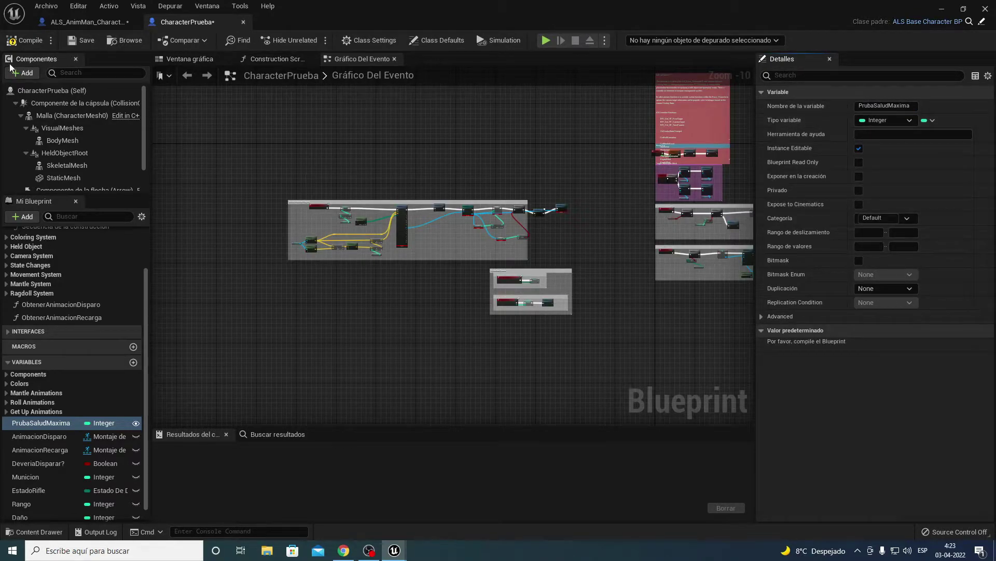
pyautogui.click(34, 43)
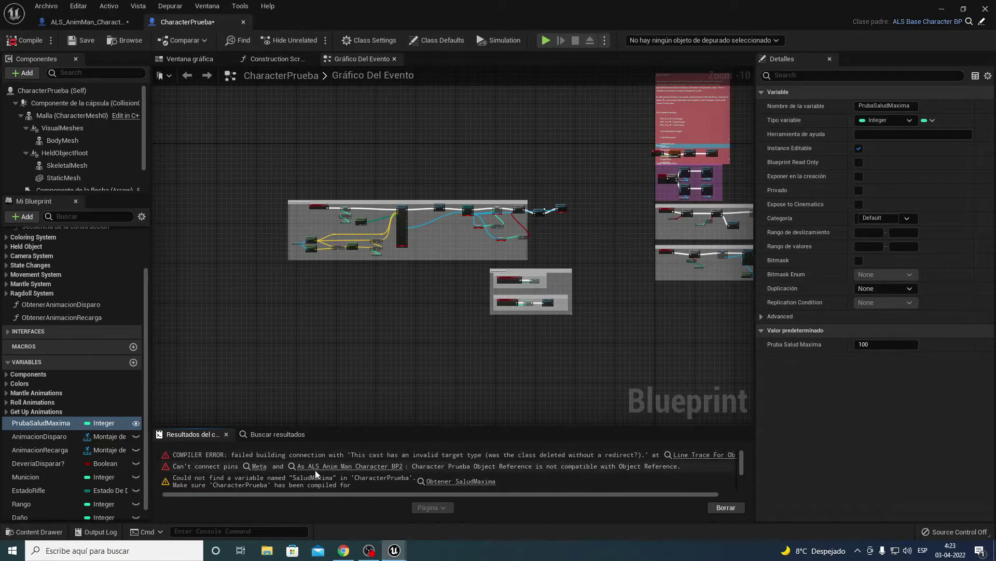
# - Jump to the erroring node and inspect the Bifurcar, Evento Disparar and Line Trace area
pyautogui.click(335, 466)
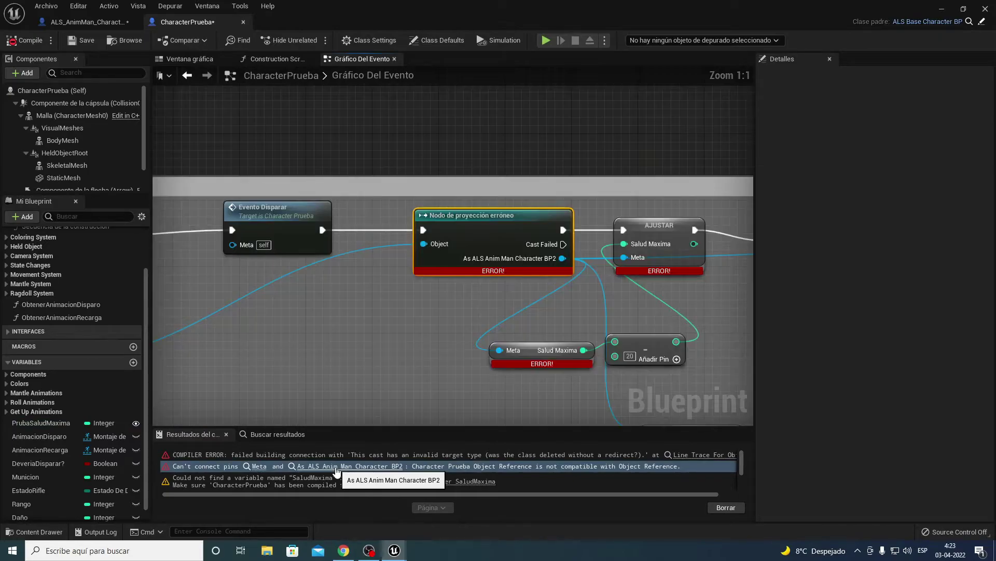
pyautogui.moveTo(546, 319); pyautogui.dragTo(491, 316, button='right')
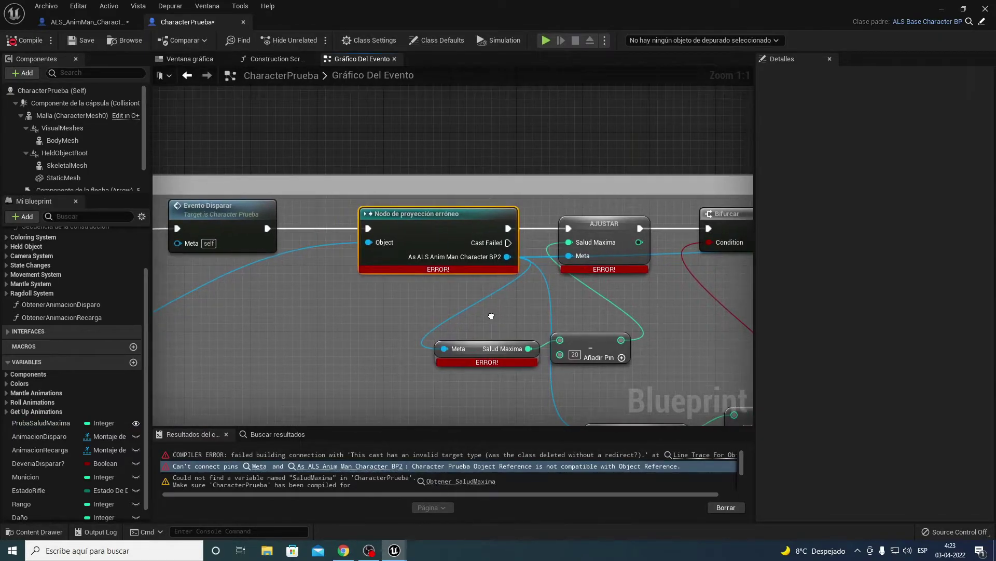
pyautogui.moveTo(329, 292); pyautogui.dragTo(455, 294, button='right')
pyautogui.scroll(-1, 440, 318)
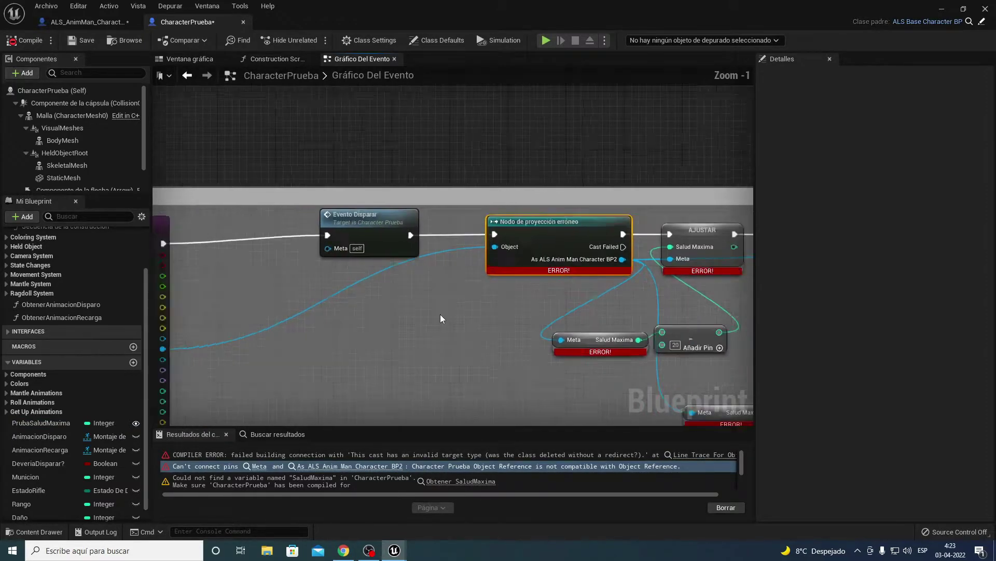
pyautogui.scroll(-3, 440, 318)
pyautogui.scroll(-3, 516, 307)
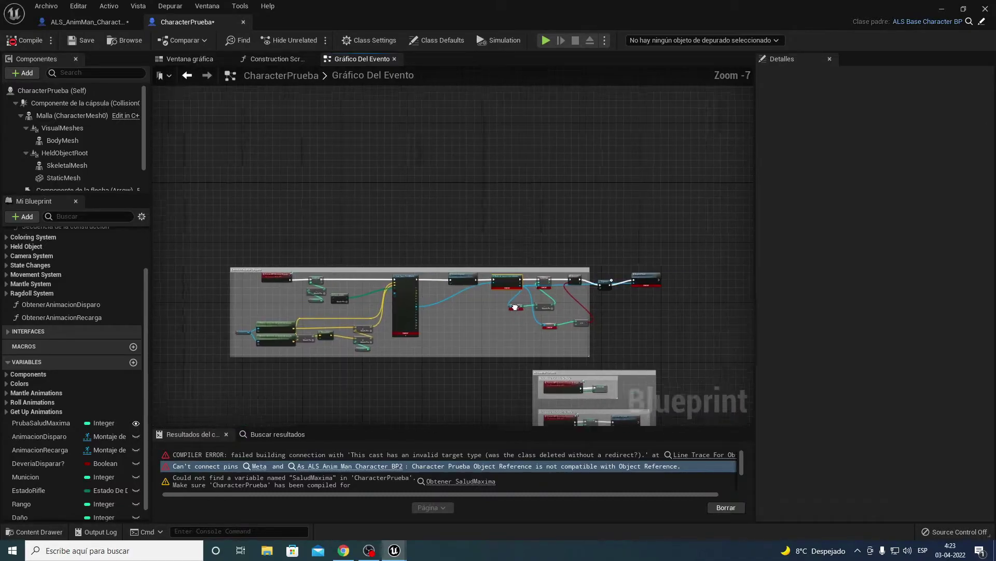
pyautogui.moveTo(515, 307); pyautogui.dragTo(466, 296, button='right')
pyautogui.scroll(6, 430, 257)
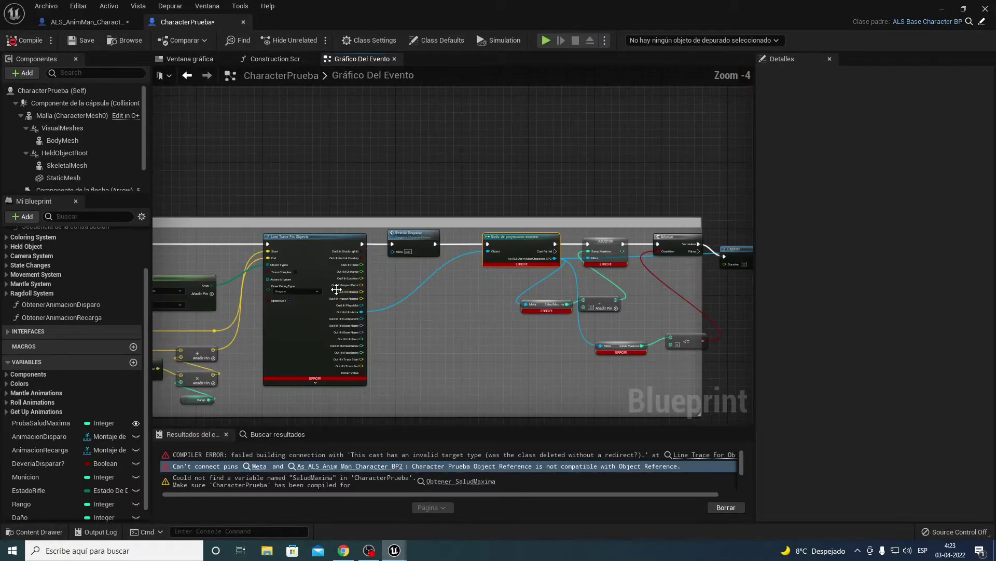
pyautogui.moveTo(517, 271); pyautogui.dragTo(686, 268, button='right')
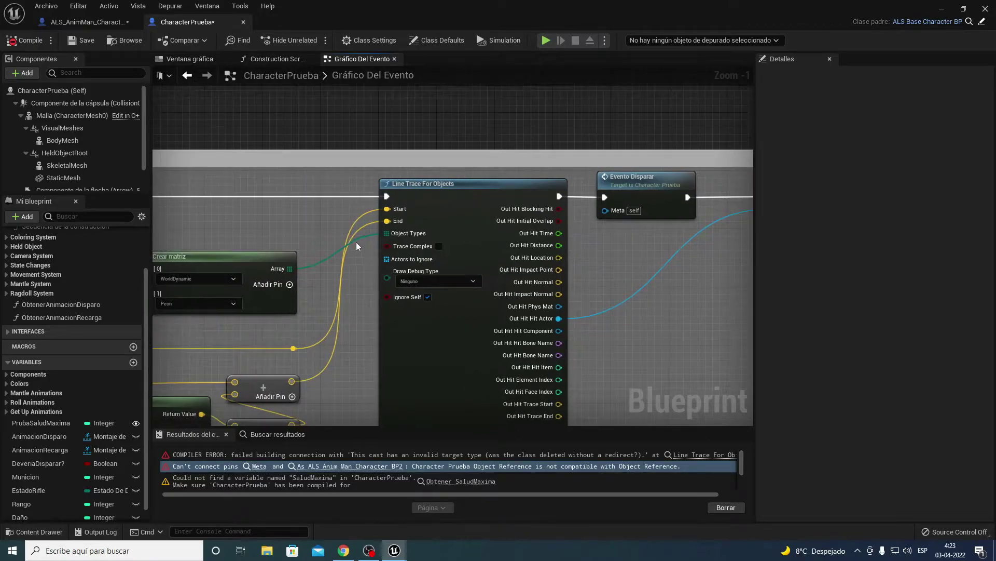
pyautogui.moveTo(356, 242); pyautogui.dragTo(639, 255, button='right')
# - Check the cast and Ragdoll Start nodes, then recompile CharacterPrueba successfully
pyautogui.moveTo(638, 256); pyautogui.dragTo(385, 251, button='right')
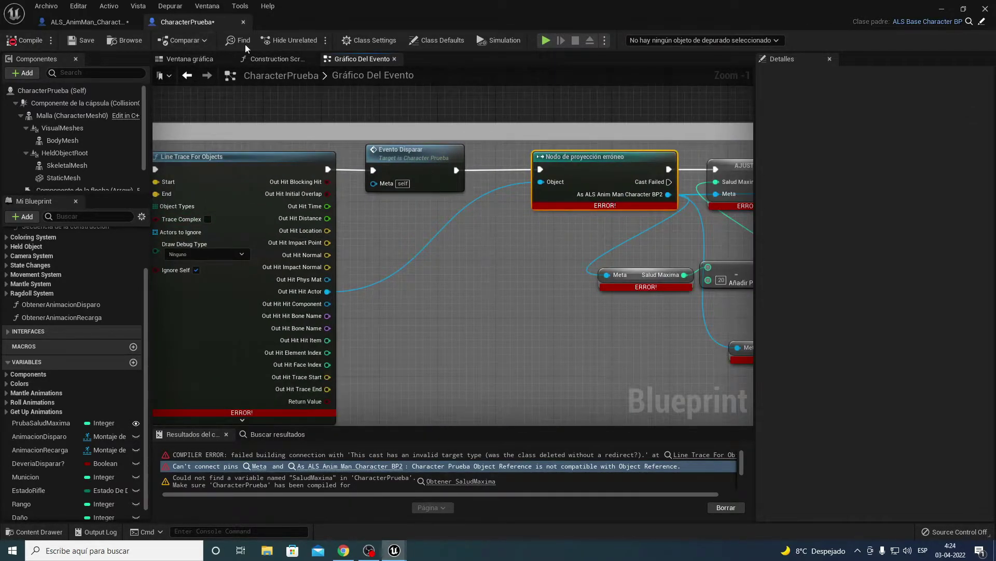
pyautogui.moveTo(506, 211); pyautogui.dragTo(365, 209, button='right')
pyautogui.scroll(-2, 369, 213)
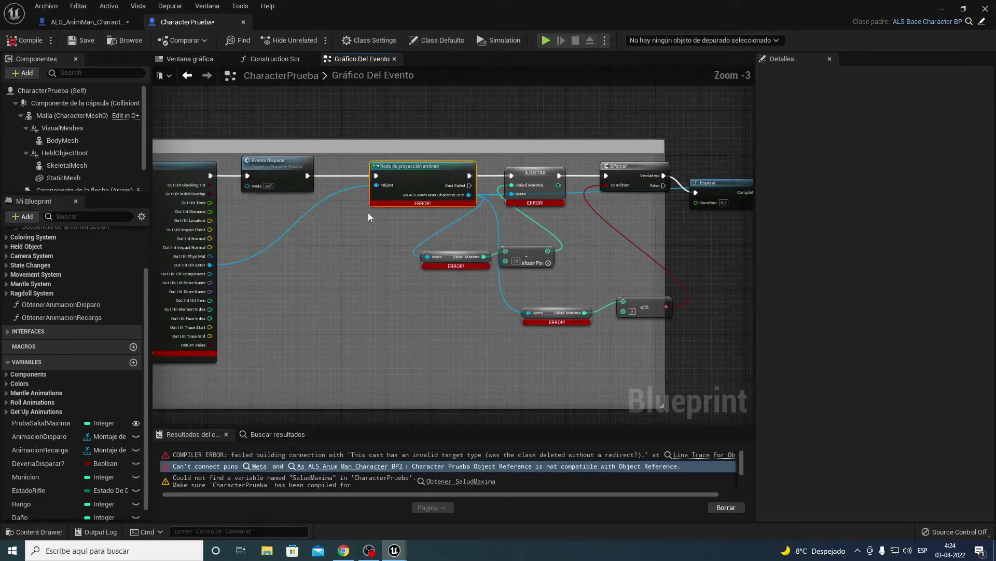
pyautogui.moveTo(391, 156); pyautogui.dragTo(273, 140, button='right')
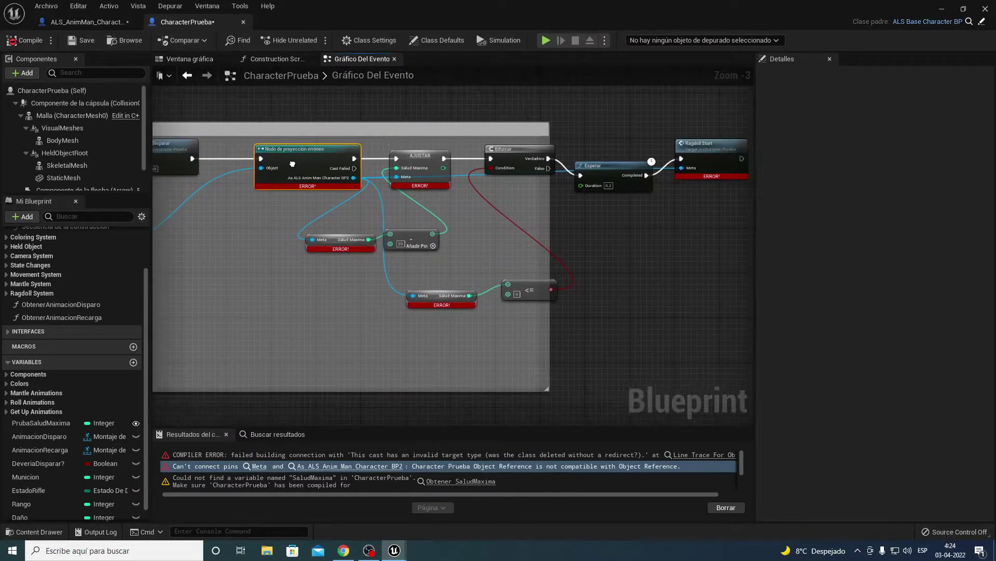
pyautogui.moveTo(235, 301); pyautogui.dragTo(428, 316, button='right')
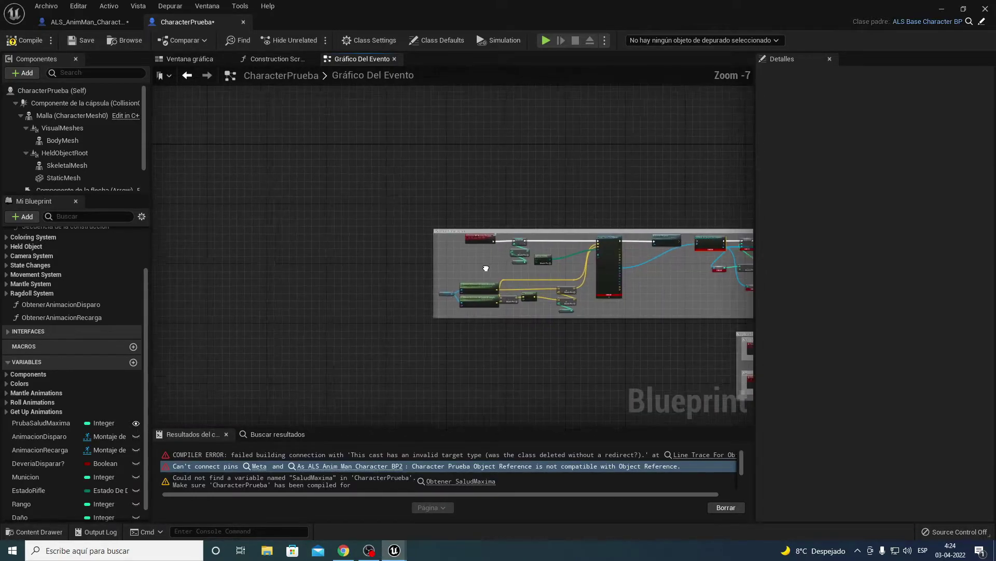
pyautogui.moveTo(347, 219); pyautogui.dragTo(577, 250, button='right')
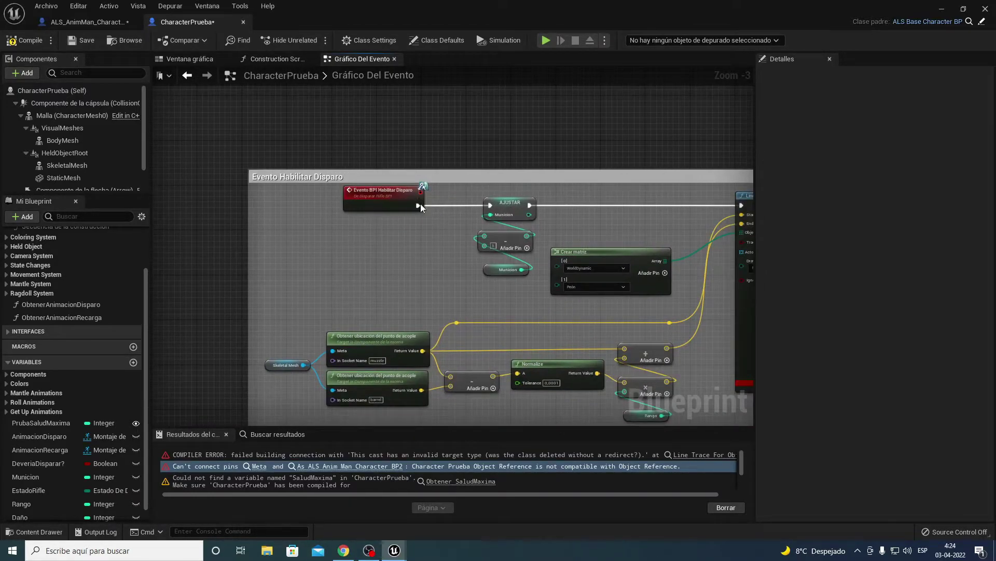
pyautogui.click(31, 39)
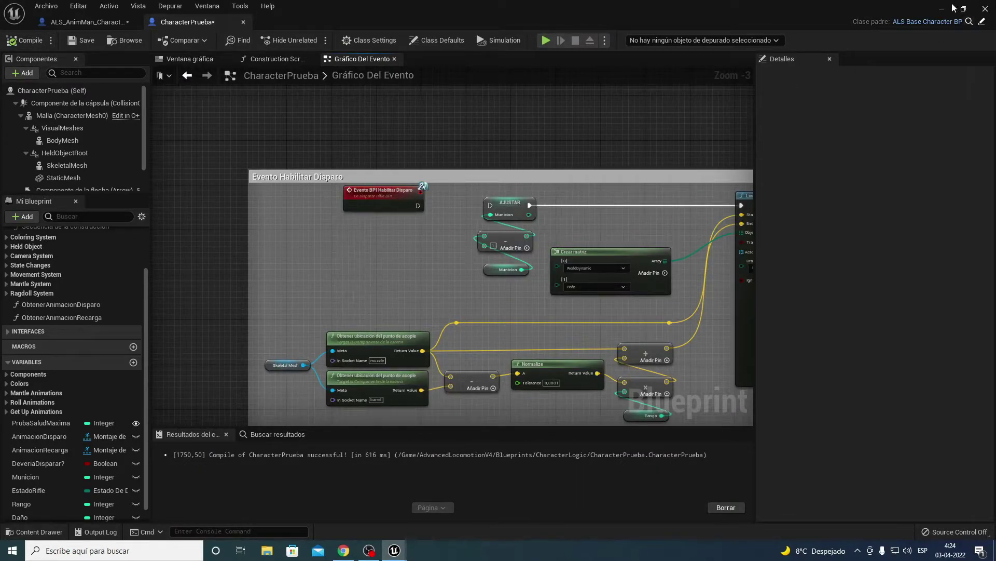
# - Switch to ALS_AnimMan_CharacterBP, inspect its AJUSTAR health nodes, save it, and minimize the editor
pyautogui.click(92, 23)
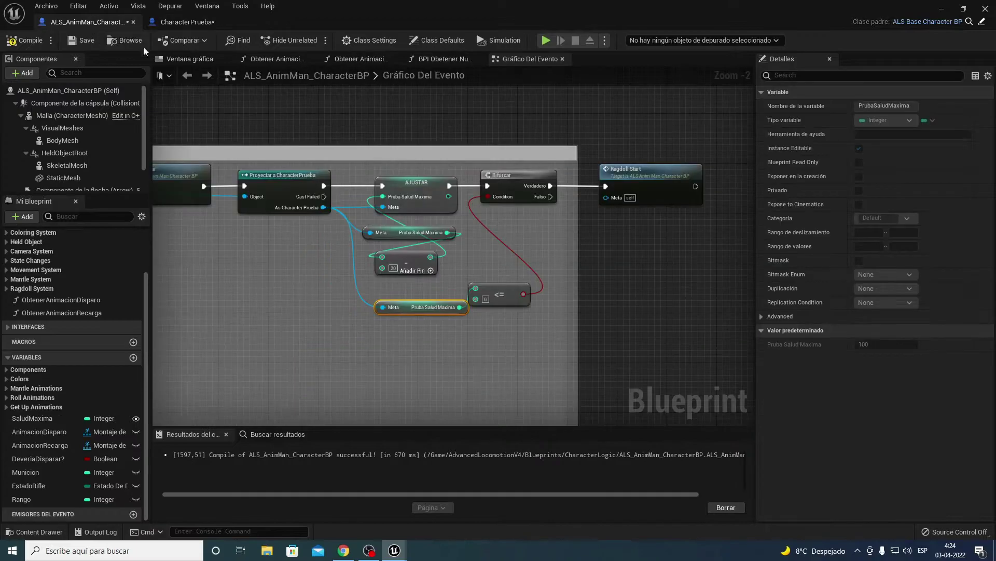
pyautogui.scroll(2, 349, 193)
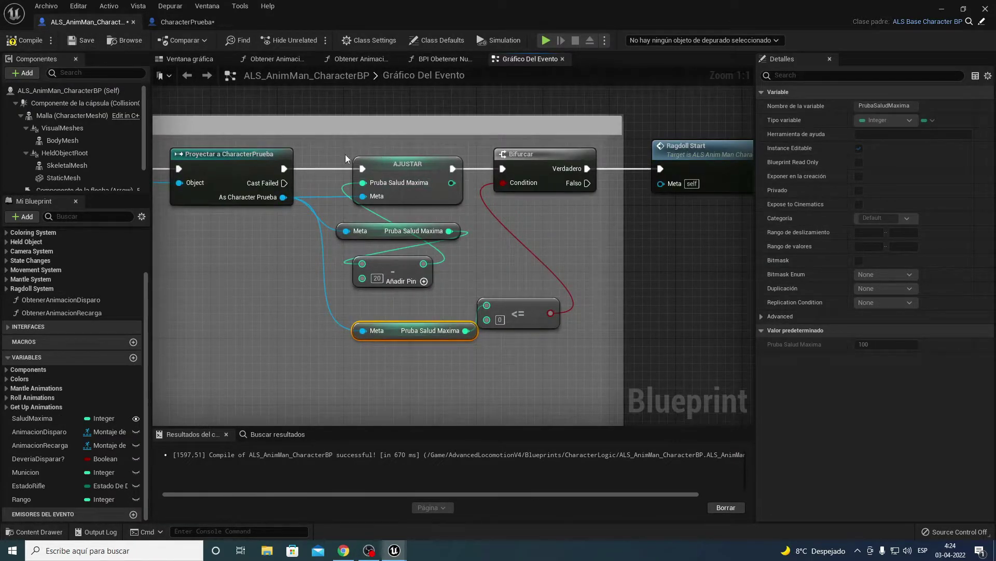
pyautogui.moveTo(346, 158); pyautogui.dragTo(410, 244)
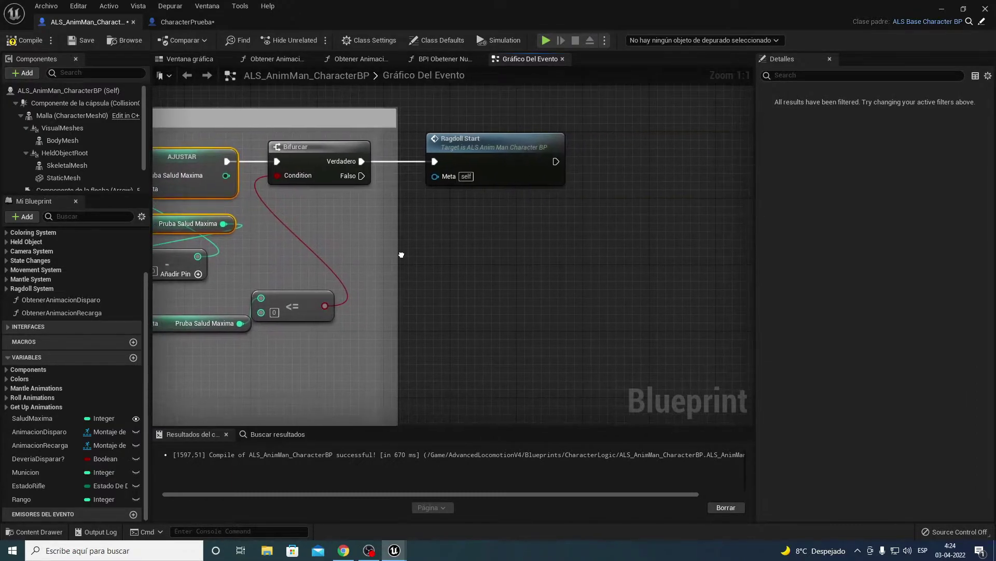
pyautogui.moveTo(625, 266); pyautogui.dragTo(667, 283, button='right')
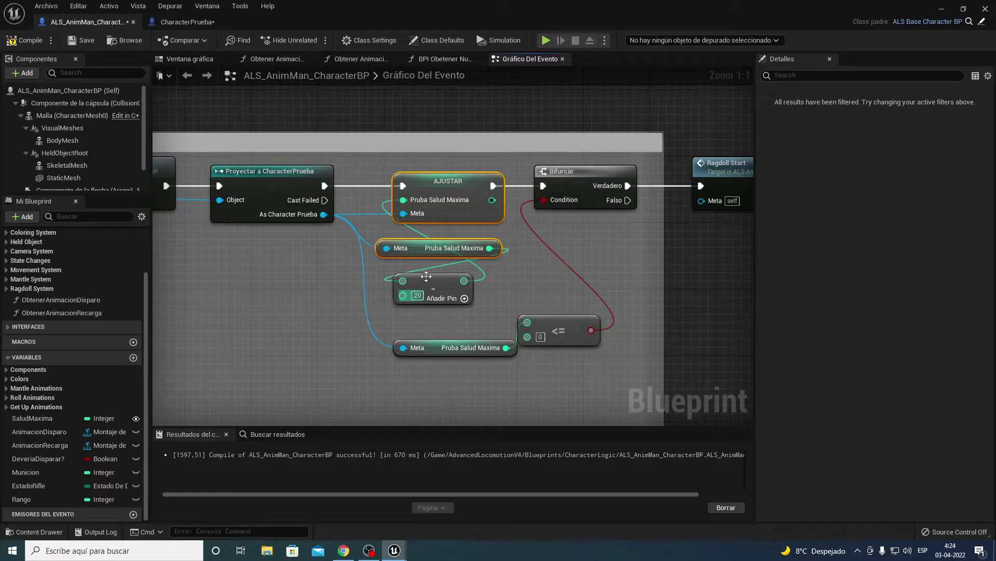
pyautogui.click(81, 41)
pyautogui.click(942, 8)
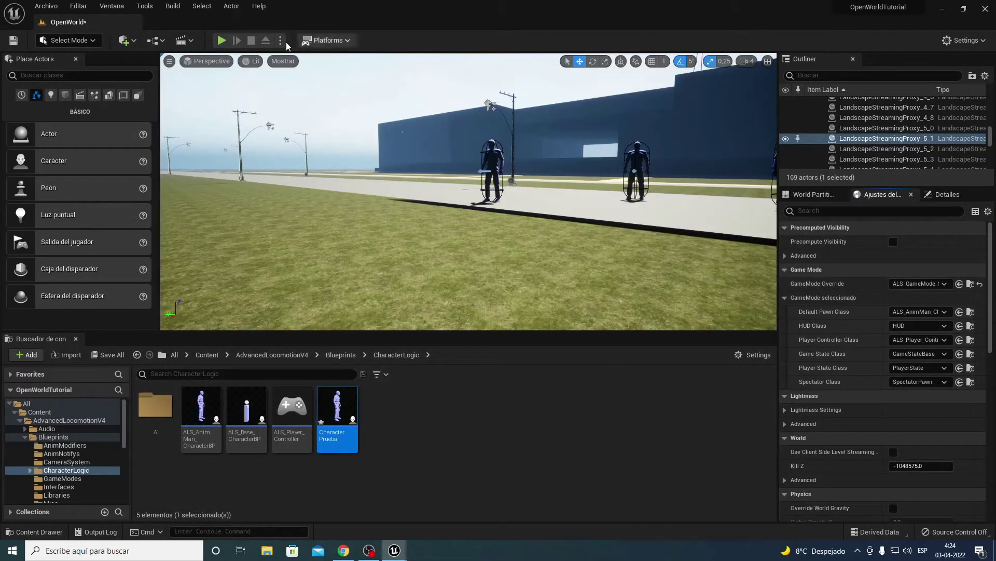
# - Play the level, pick the Rifle overlay, and fire a shot toward the enemies
pyautogui.hotkey('alt', 'p')
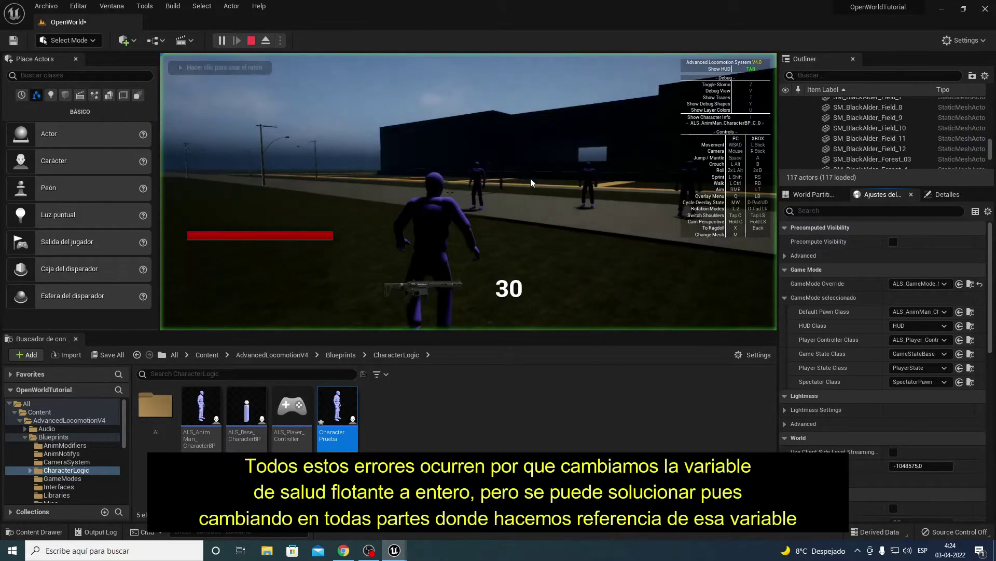
pyautogui.press('q')
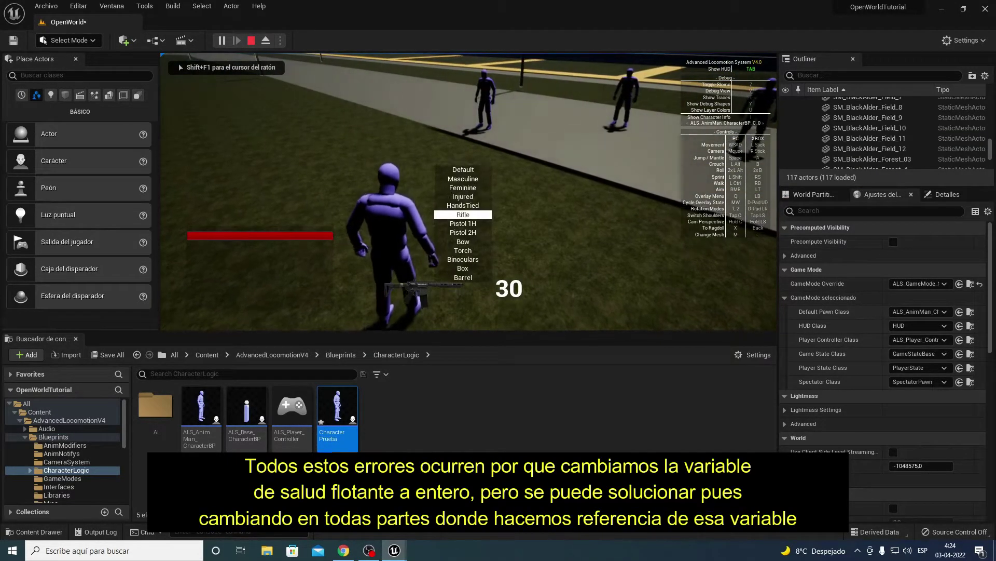
pyautogui.scroll(-2, 469, 192)
pyautogui.click(468, 191)
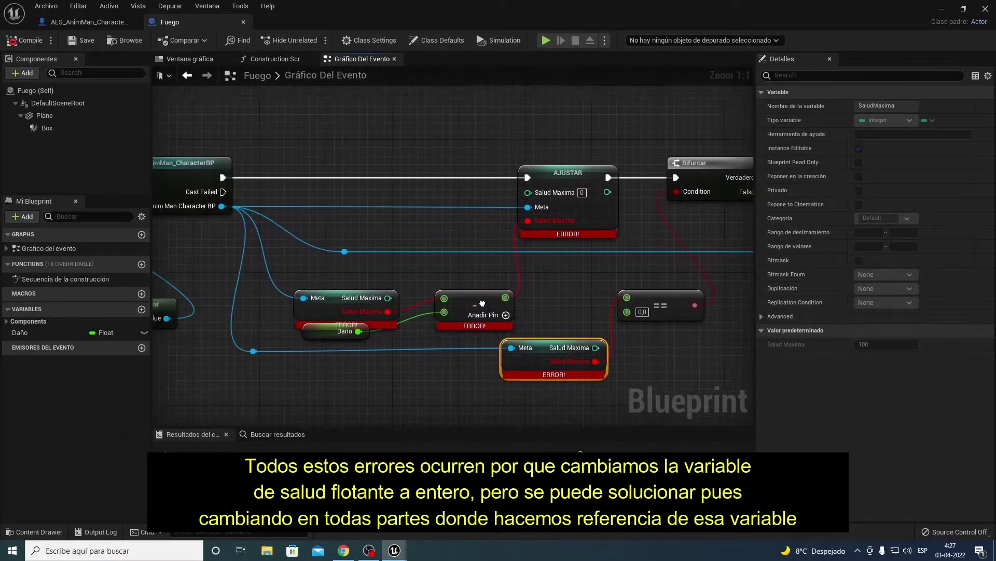
# - Set the Fuego graph aside and reopen Fuego via Content > Otros in the Content Browser
pyautogui.moveTo(333, 330); pyautogui.dragTo(472, 306, button='right')
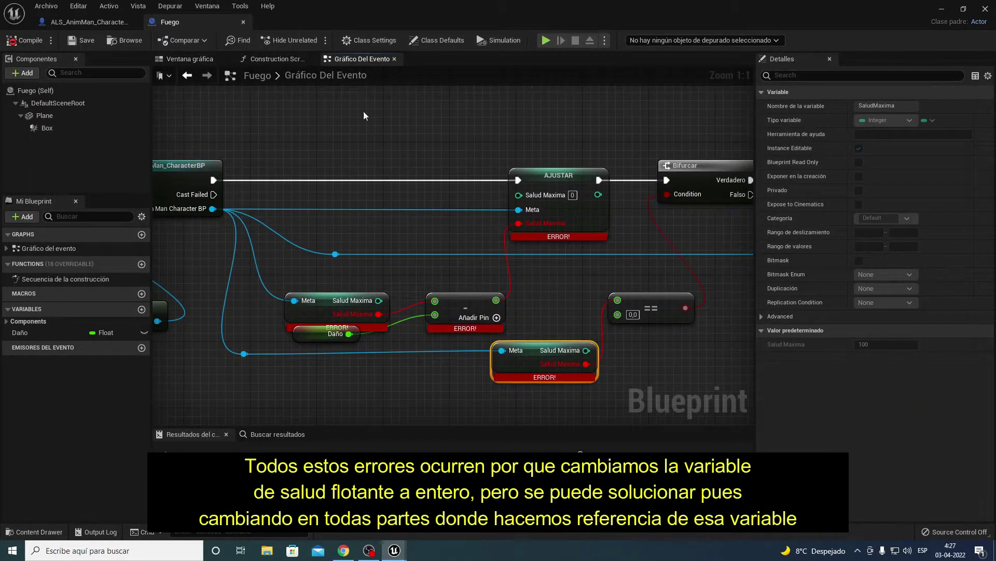
pyautogui.click(945, 10)
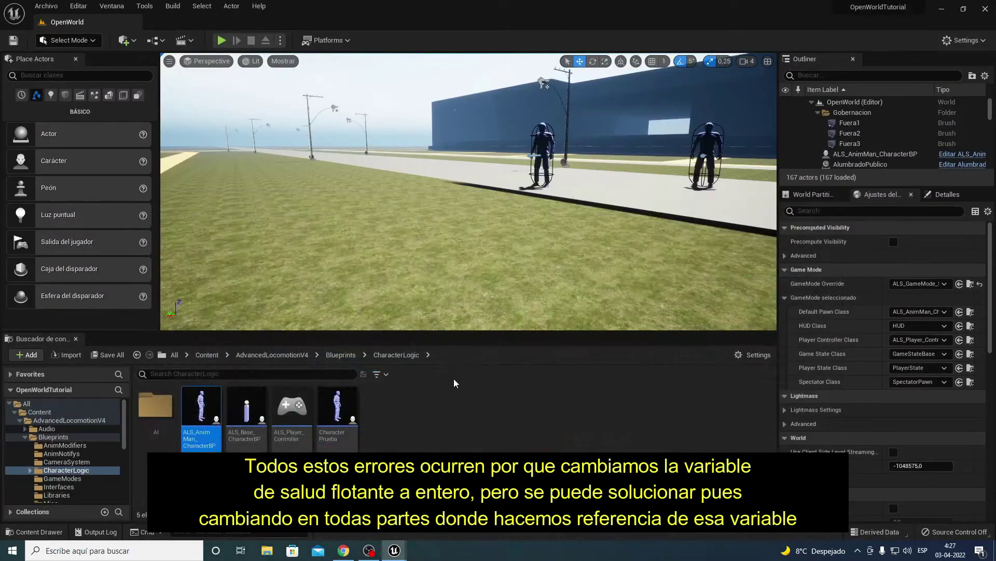
pyautogui.click(207, 354)
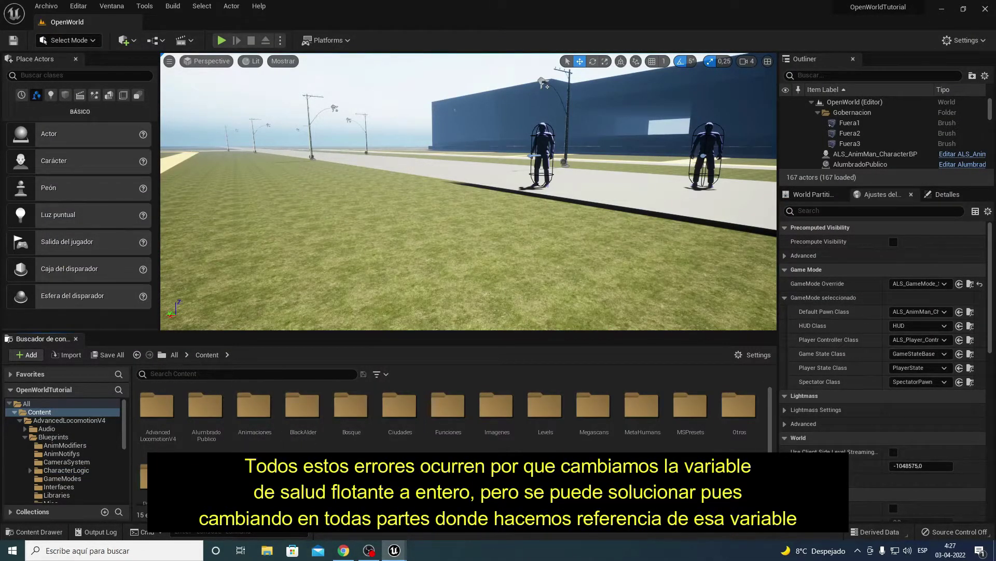
pyautogui.scroll(-1, 451, 415)
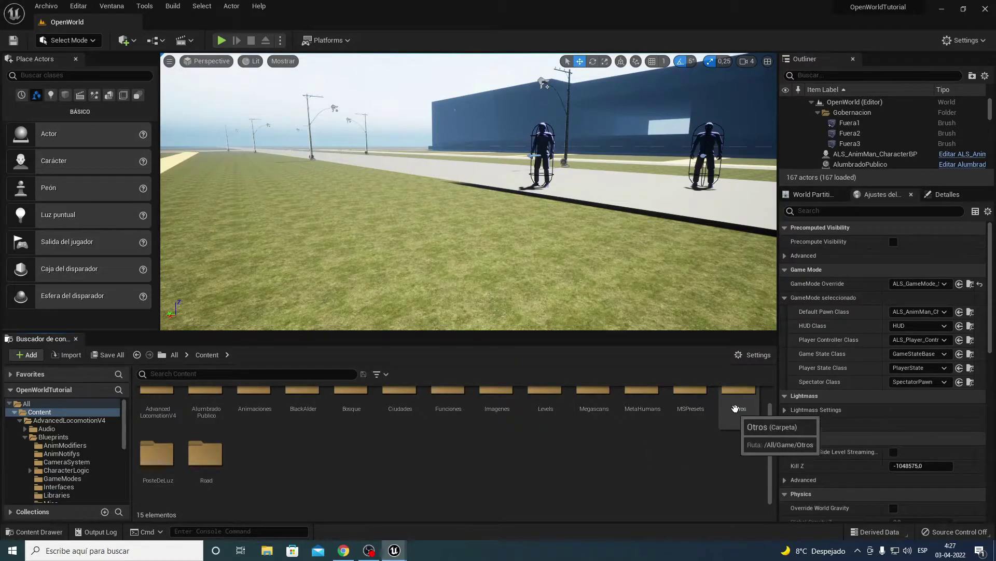
pyautogui.doubleClick(734, 417)
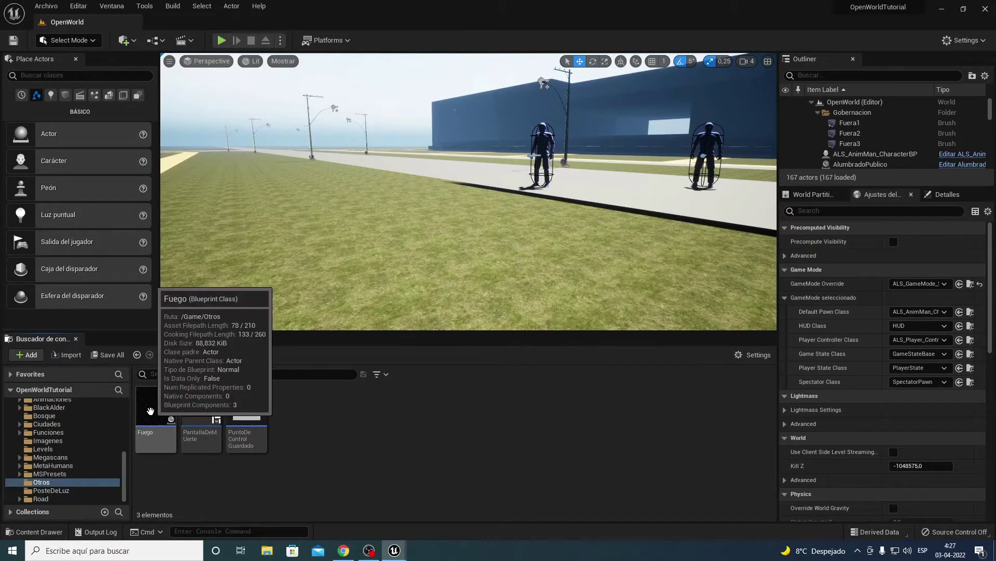
pyautogui.doubleClick(140, 444)
# - Change Fuego's Daño variable type from Float to Integer and confirm the type change
pyautogui.moveTo(372, 249); pyautogui.dragTo(440, 251, button='right')
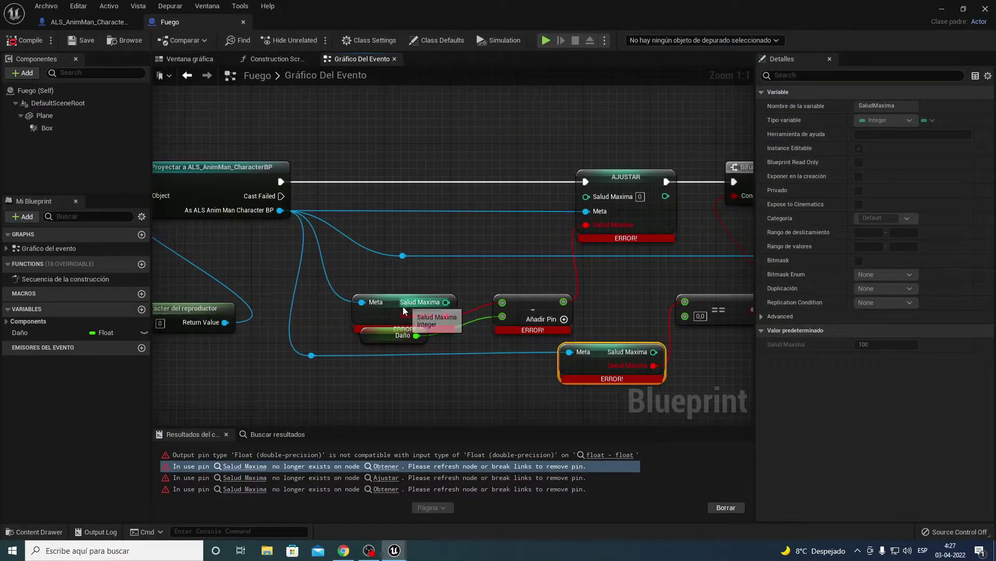
pyautogui.moveTo(396, 302); pyautogui.dragTo(371, 286)
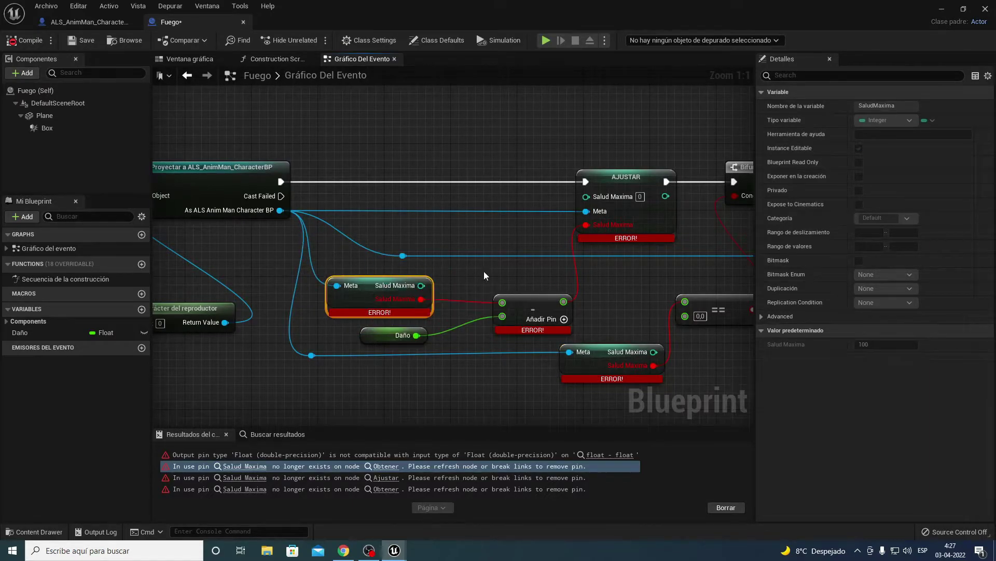
pyautogui.moveTo(484, 271); pyautogui.dragTo(334, 264, button='right')
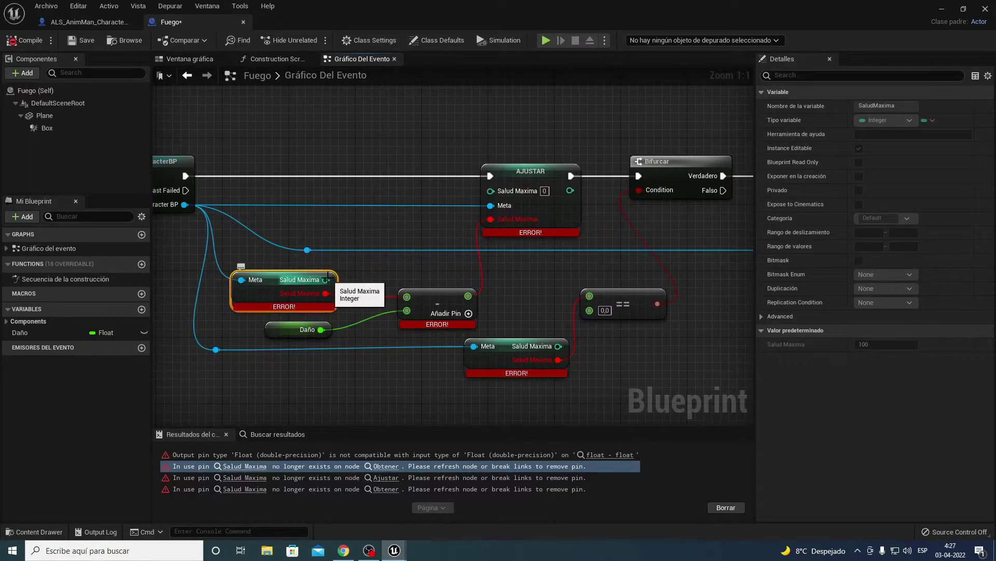
pyautogui.click(291, 329)
pyautogui.click(43, 332)
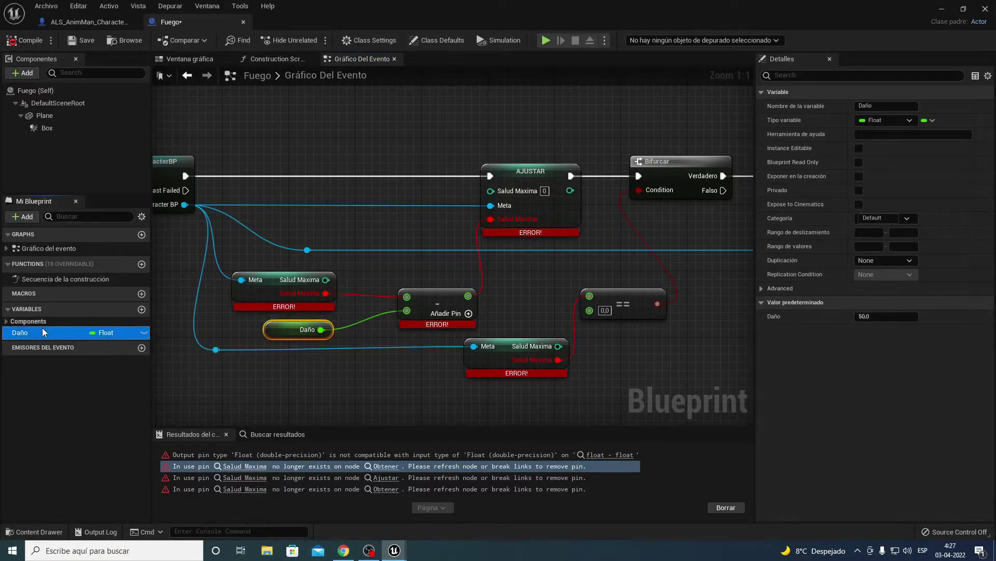
pyautogui.click(881, 119)
pyautogui.click(863, 169)
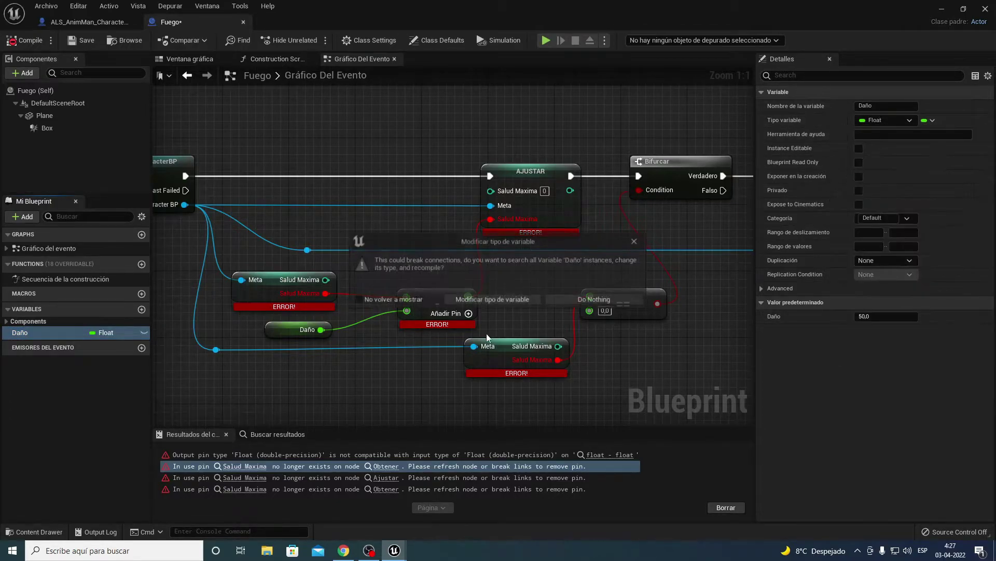
pyautogui.click(465, 300)
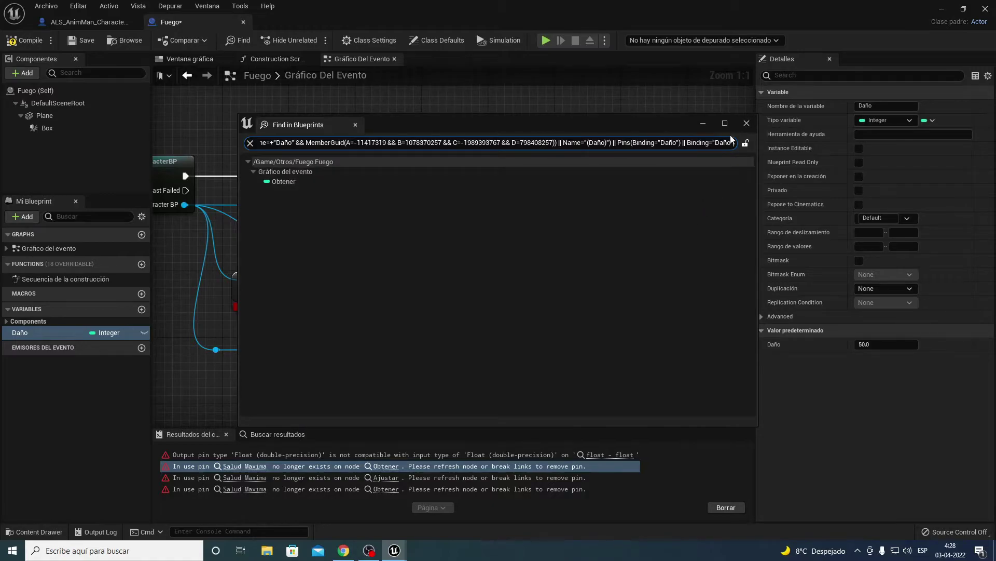
# - Rebuild the Salud Maxima minus Daño subtraction and feed its result into AJUSTAR Salud Maxima
pyautogui.click(745, 124)
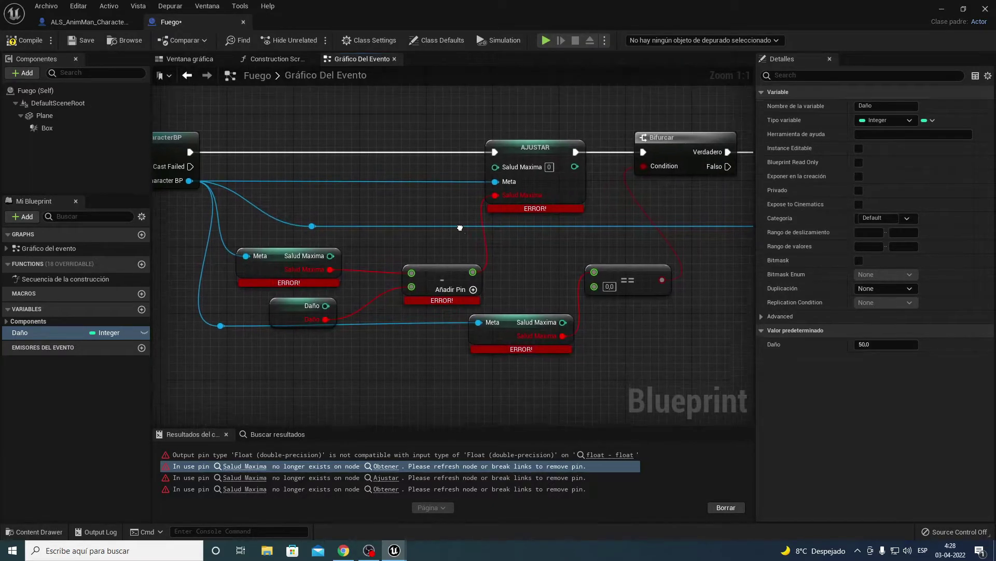
pyautogui.click(440, 280)
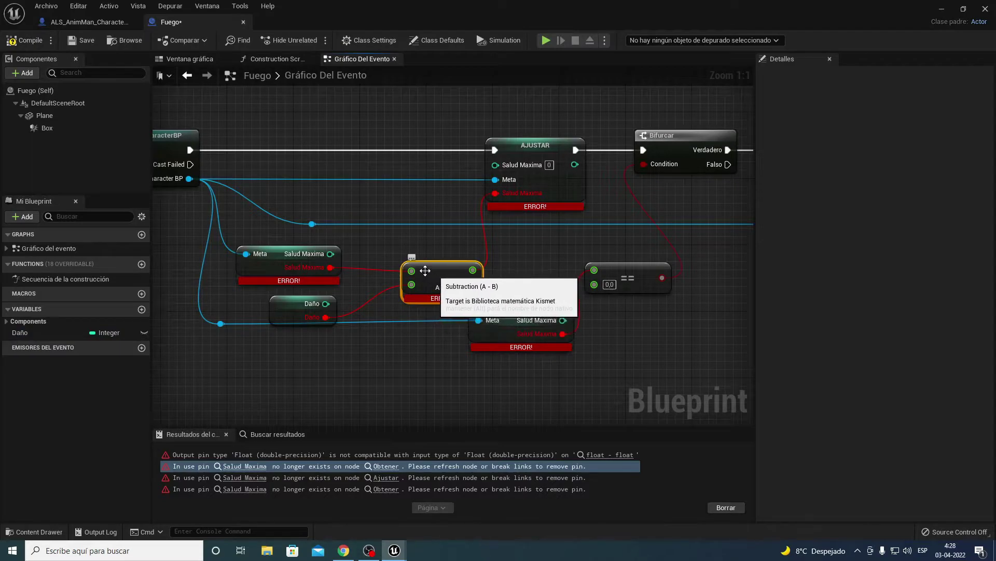
pyautogui.press('Delete')
pyautogui.moveTo(336, 253); pyautogui.dragTo(368, 263)
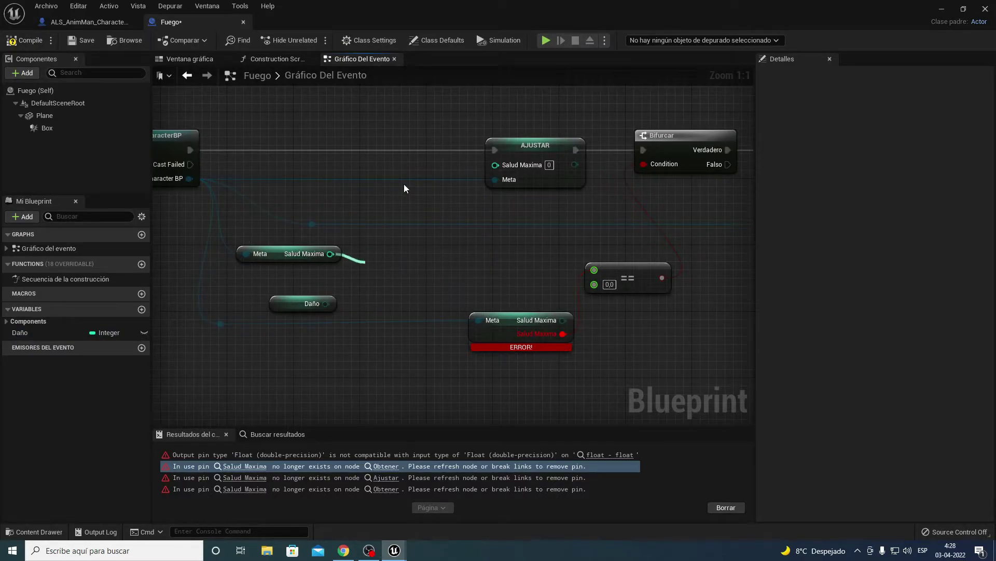
pyautogui.hotkey('ctrl', 'z')
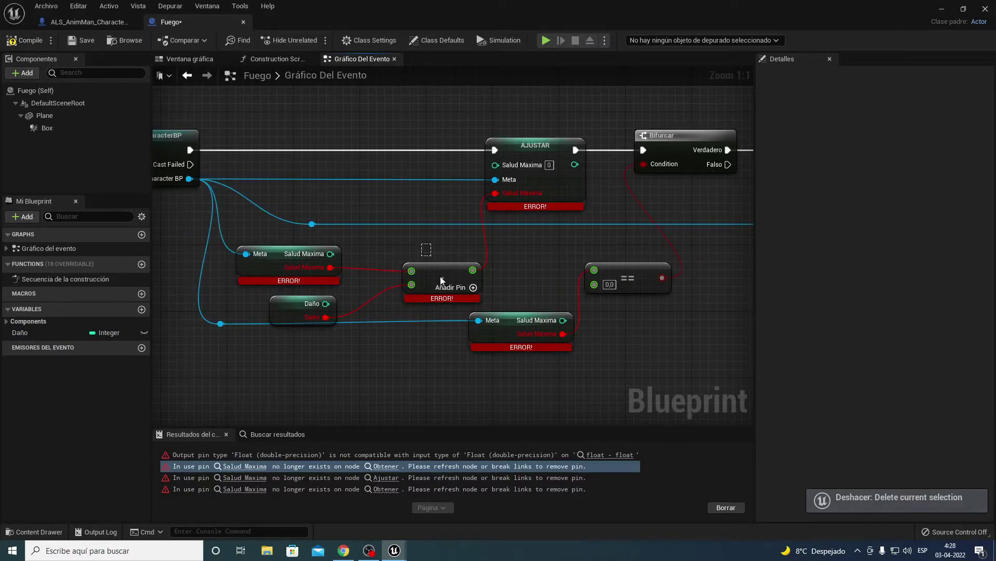
pyautogui.click(416, 285)
pyautogui.press('Delete')
pyautogui.moveTo(330, 254); pyautogui.dragTo(387, 263)
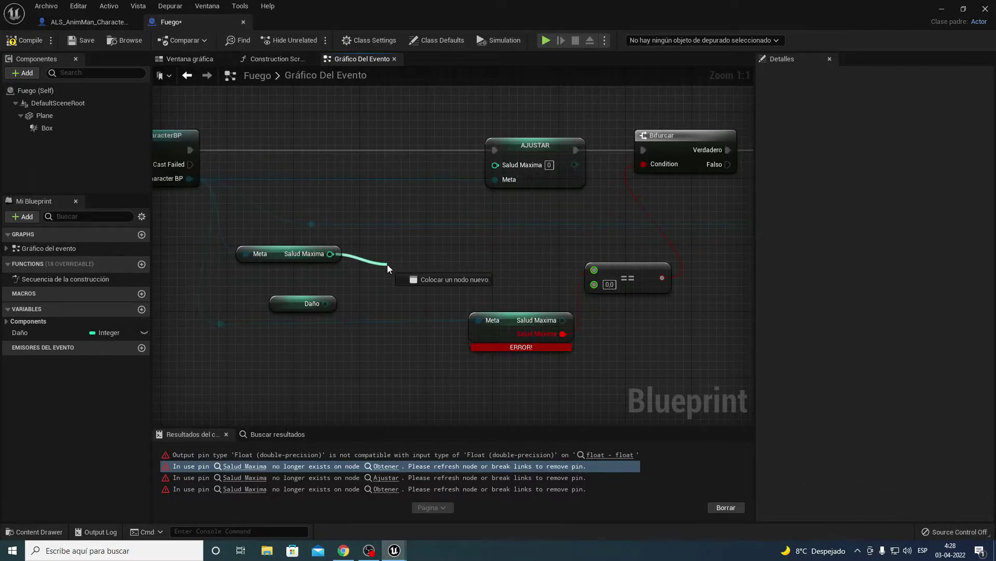
pyautogui.write('-')
pyautogui.press('Return')
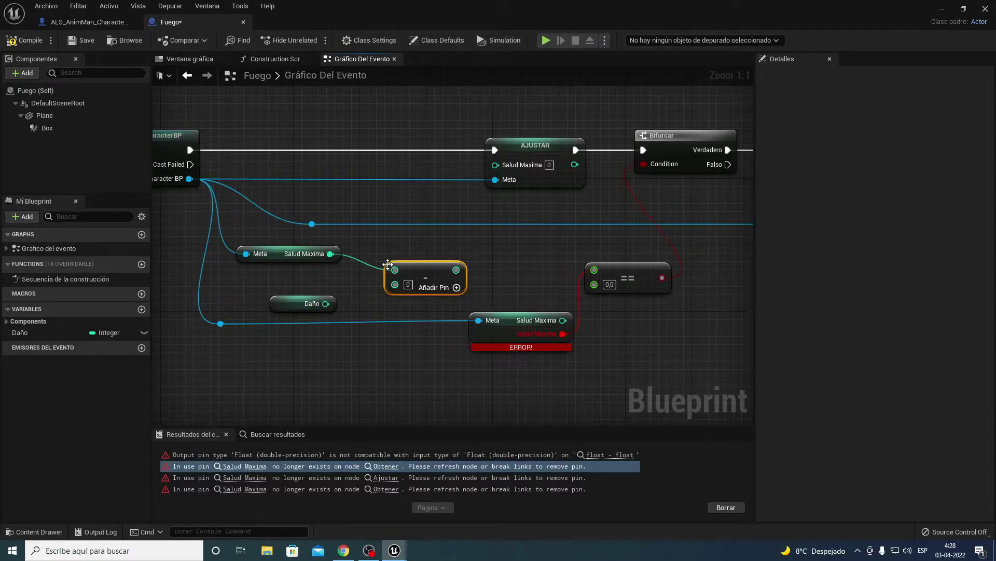
pyautogui.moveTo(326, 303); pyautogui.dragTo(395, 284)
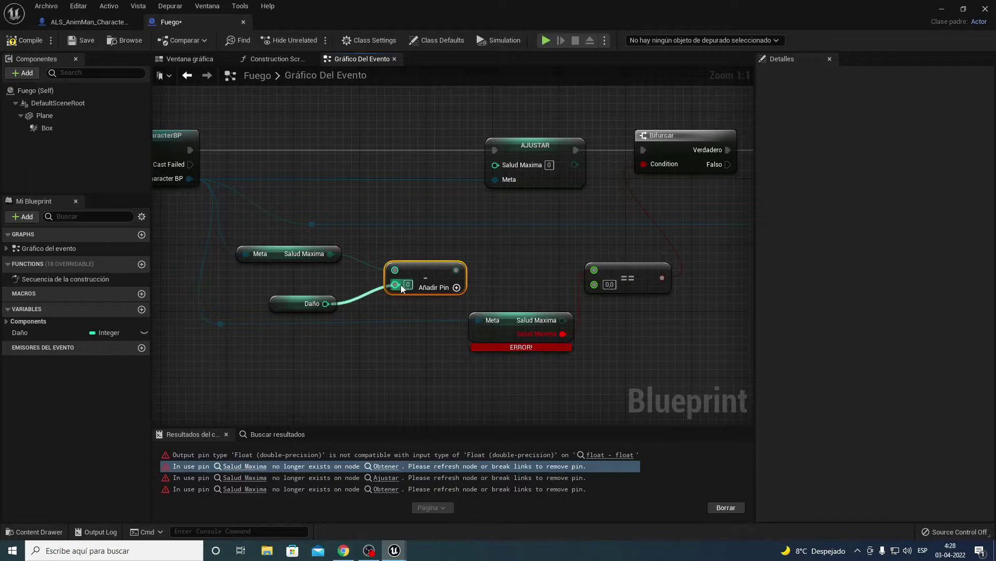
pyautogui.moveTo(456, 270); pyautogui.dragTo(522, 164)
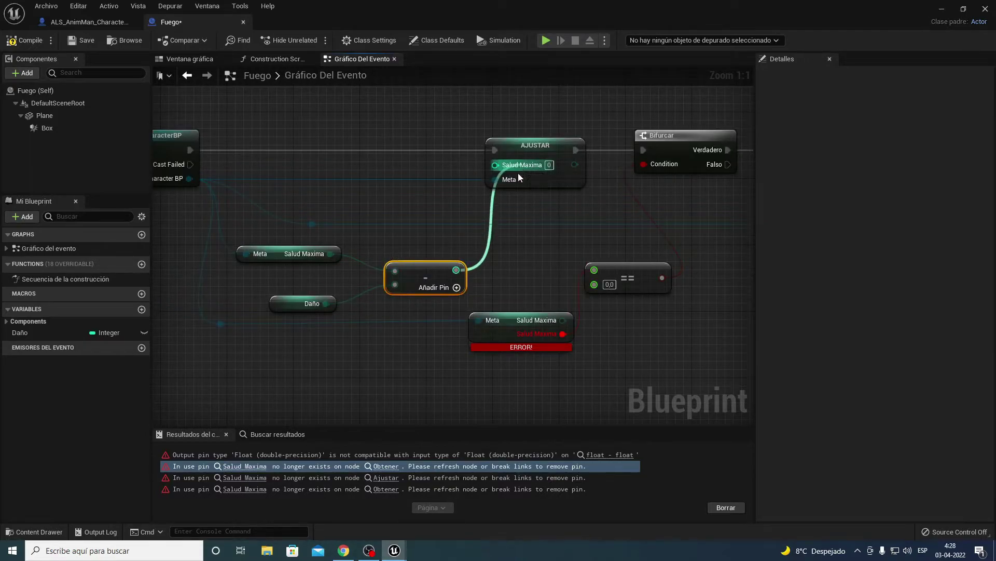
pyautogui.moveTo(528, 223)
pyautogui.mouseDown(button='right')
pyautogui.moveTo(433, 197)
pyautogui.moveTo(553, 209)
pyautogui.moveTo(488, 210)
pyautogui.mouseUp(button='right')
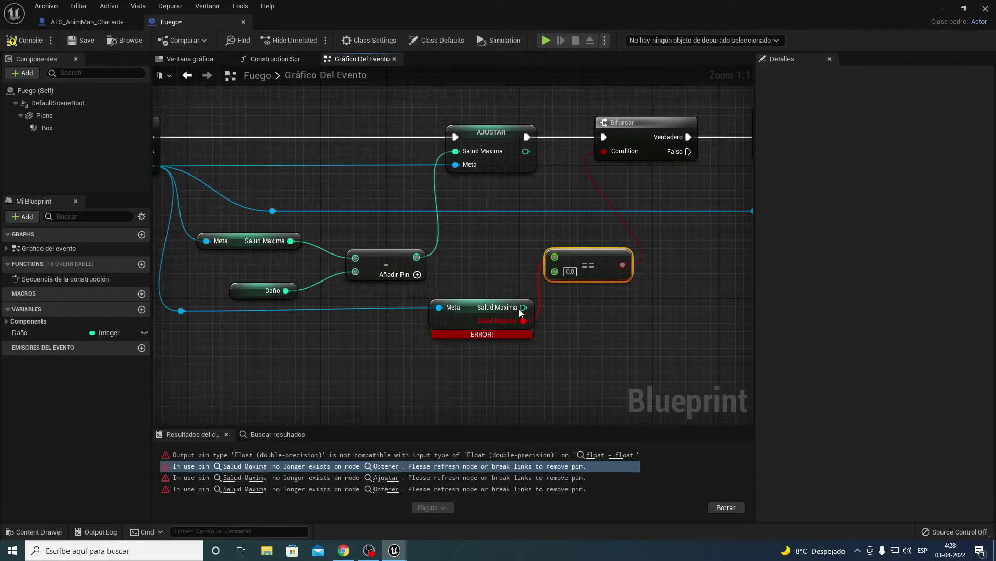
# - Replace the broken comparison with a new Salud Maxima == check wired into Bifurcar's Condition
pyautogui.press('Delete')
pyautogui.moveTo(523, 307); pyautogui.dragTo(569, 272)
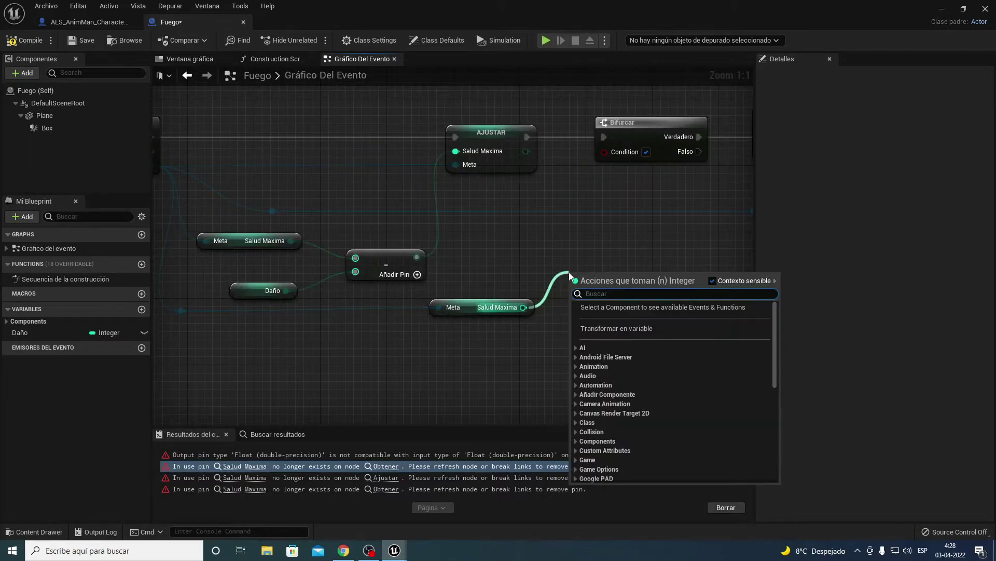
pyautogui.write('=')
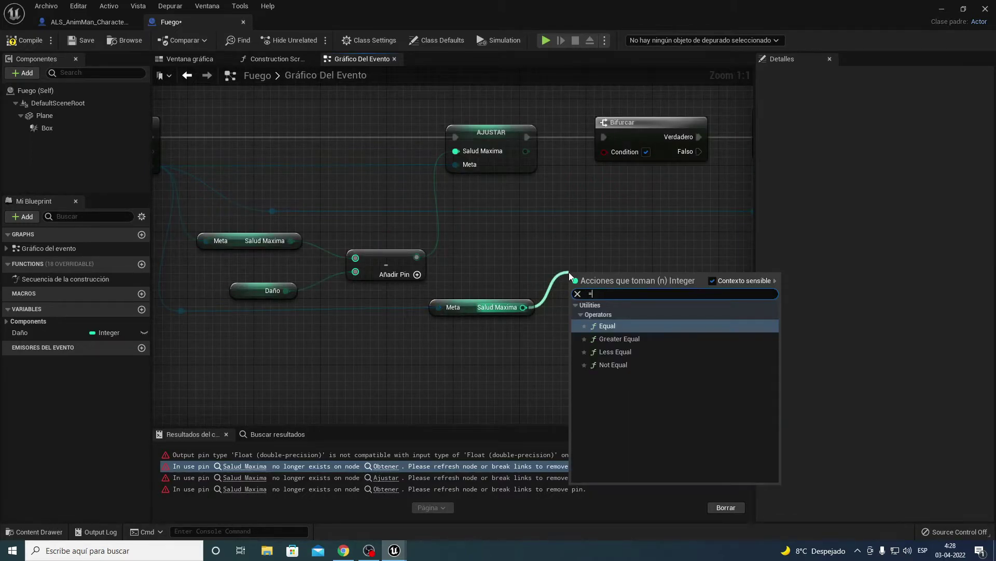
pyautogui.press('Return')
pyautogui.moveTo(643, 290); pyautogui.dragTo(604, 152)
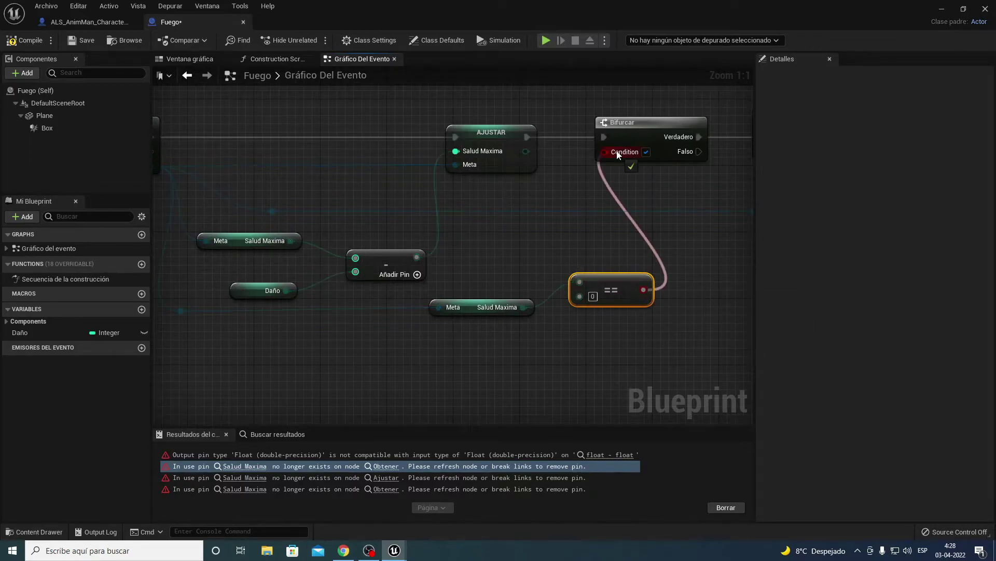
pyautogui.moveTo(665, 212); pyautogui.dragTo(372, 206, button='right')
# - Check the error-flagged AJUSTAR and Obtener nodes, compile Fuego cleanly, and minimize the editor
pyautogui.moveTo(741, 274); pyautogui.dragTo(363, 300, button='right')
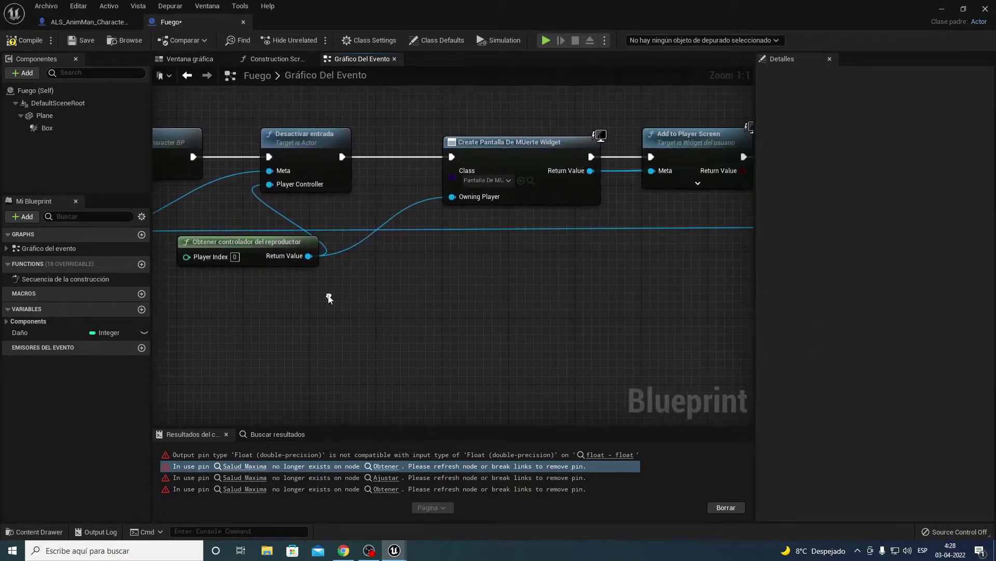
pyautogui.scroll(-3, 362, 300)
pyautogui.moveTo(590, 245); pyautogui.dragTo(388, 253, button='right')
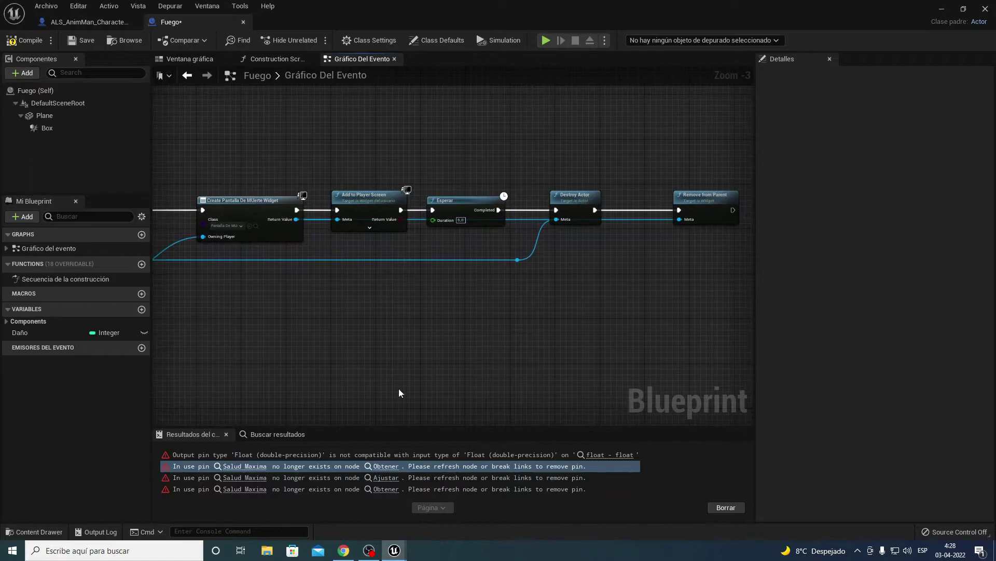
pyautogui.click(383, 478)
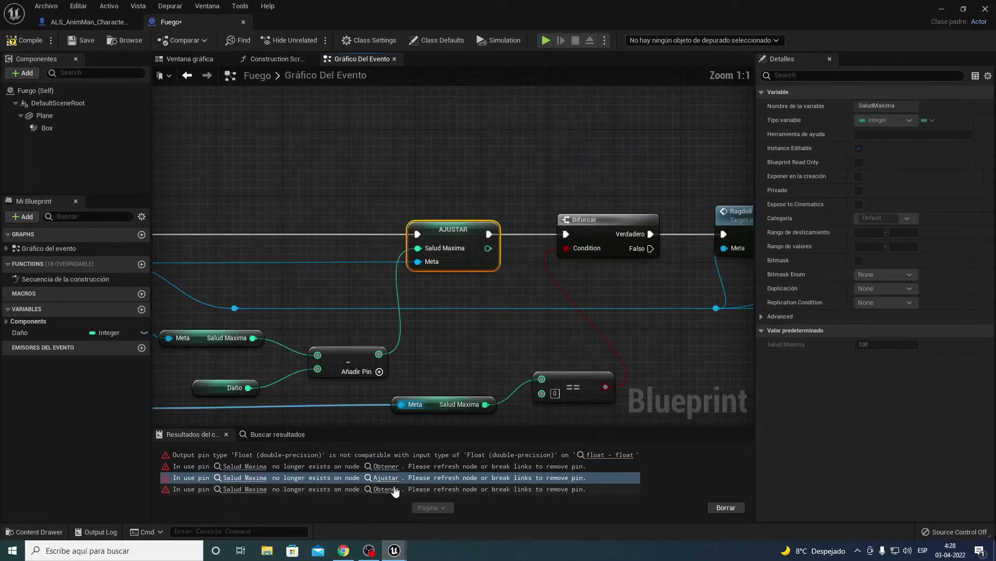
pyautogui.click(391, 489)
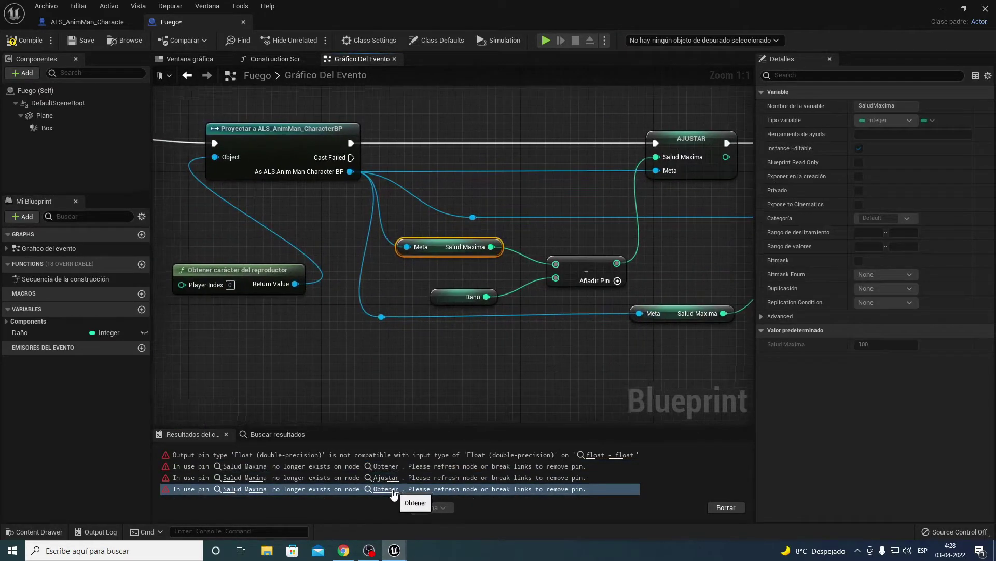
pyautogui.click(32, 41)
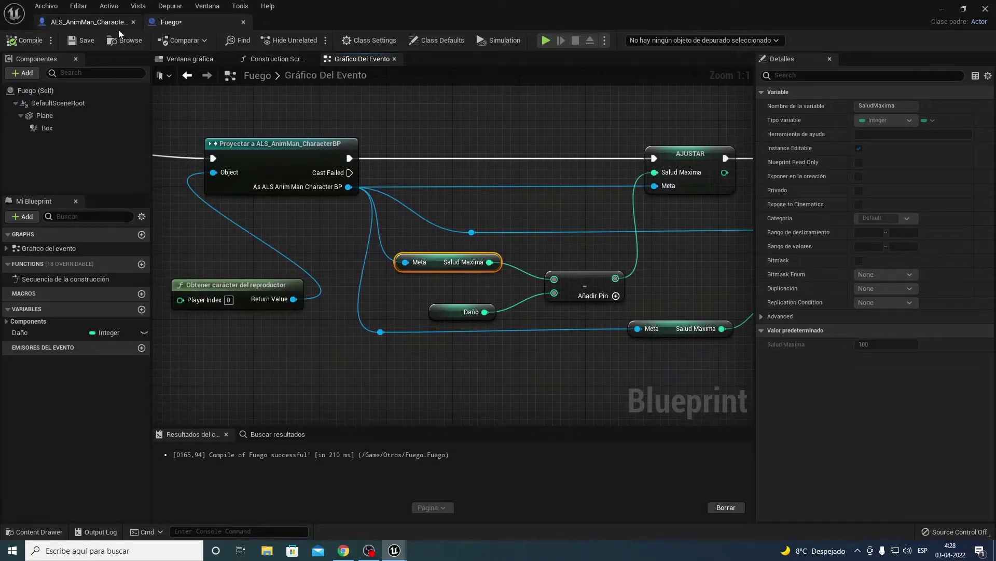
pyautogui.click(942, 11)
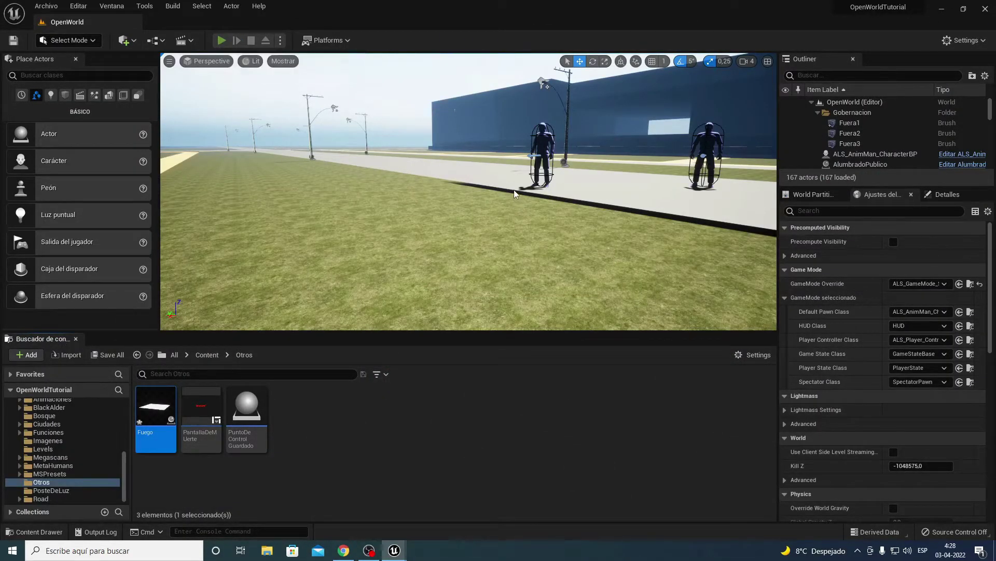
pyautogui.hotkey('alt', 'p')
pyautogui.press('q')
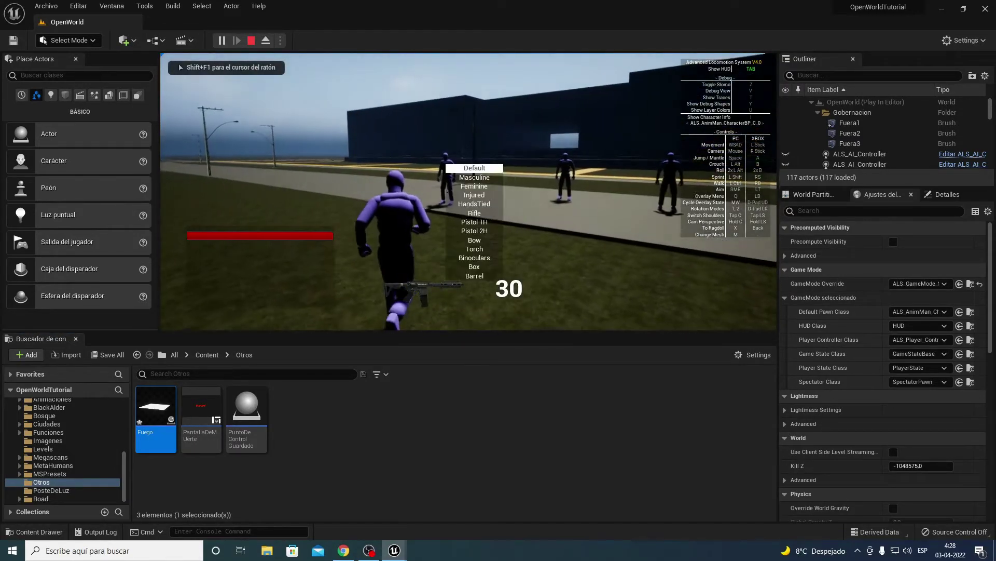
pyautogui.click(468, 191)
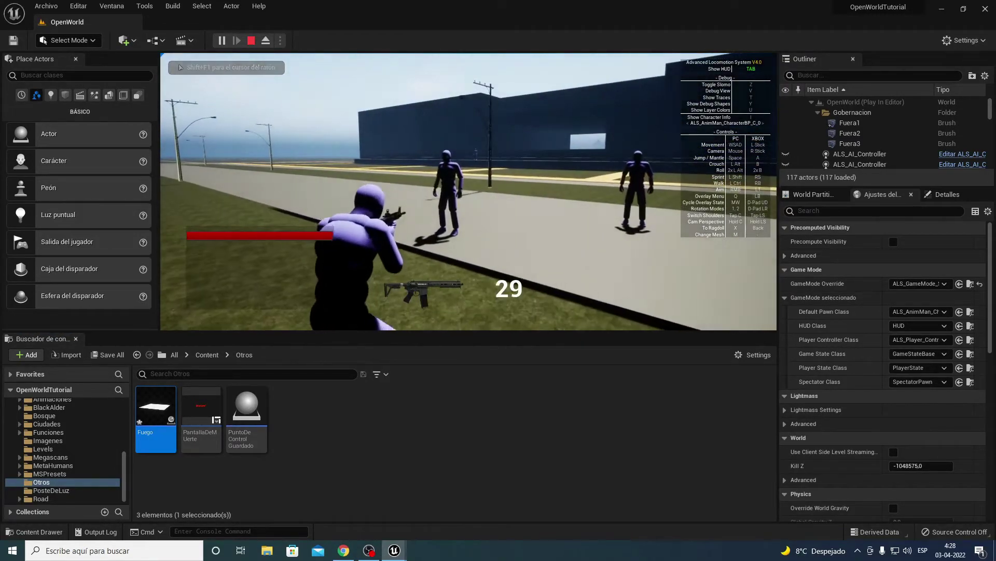
pyautogui.click(468, 192)
pyautogui.click(468, 192)
pyautogui.click(469, 192)
pyautogui.click(468, 191)
pyautogui.press('x')
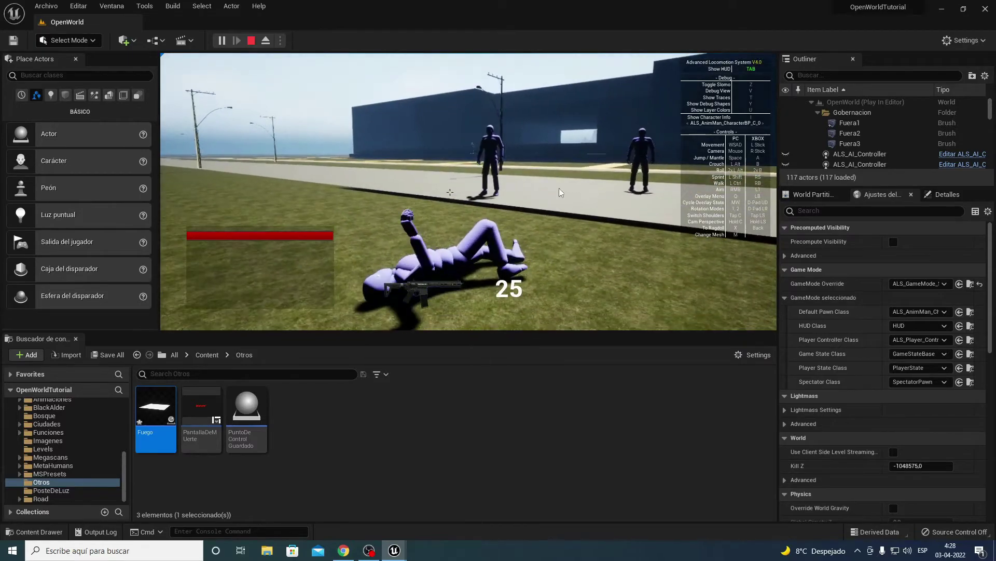
pyautogui.press('Escape')
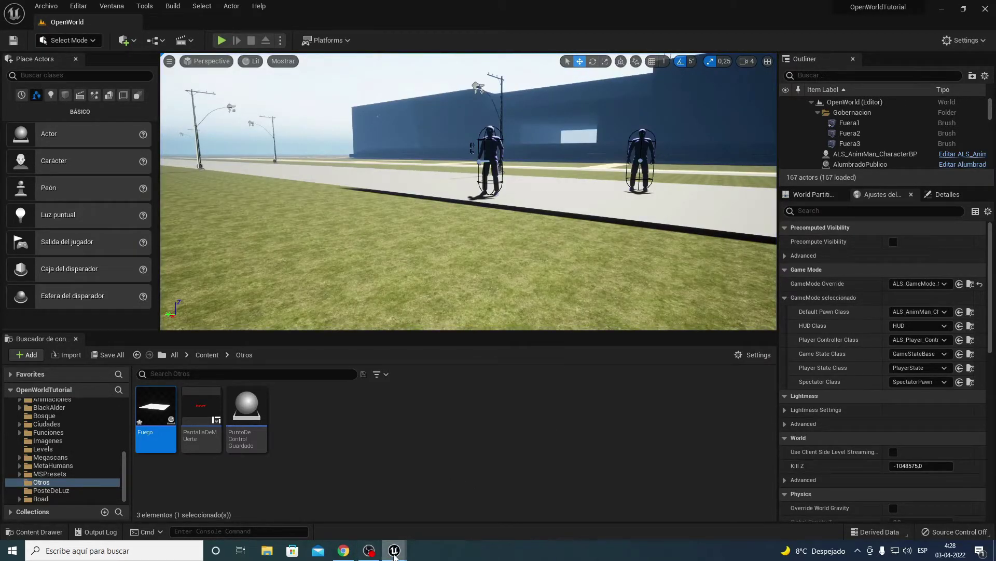
# - In ALS_AnimMan_CharacterBP, connect Ragdoll Start's target to the As Character Prueba cast output
pyautogui.moveTo(395, 553)
pyautogui.click(444, 504)
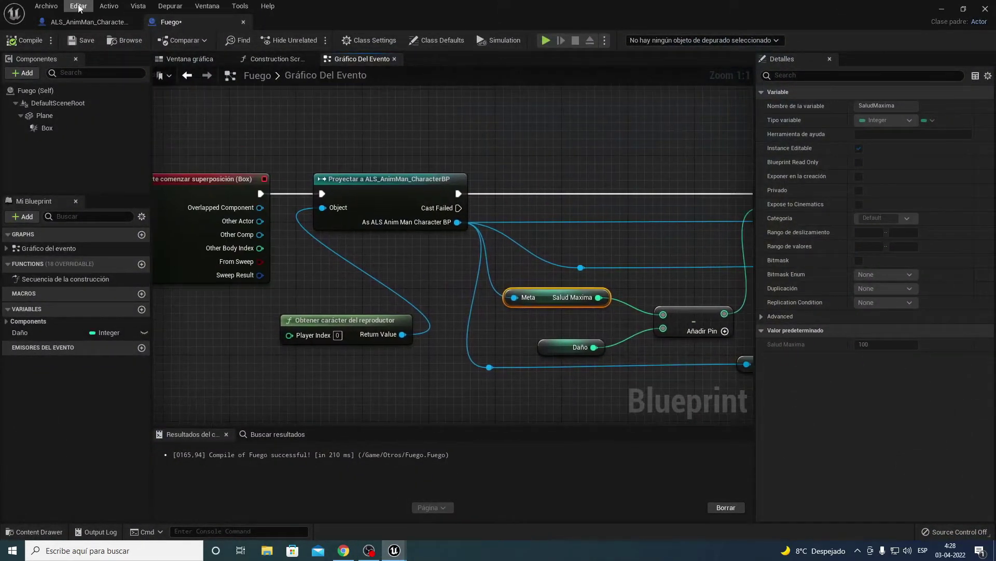
pyautogui.click(89, 22)
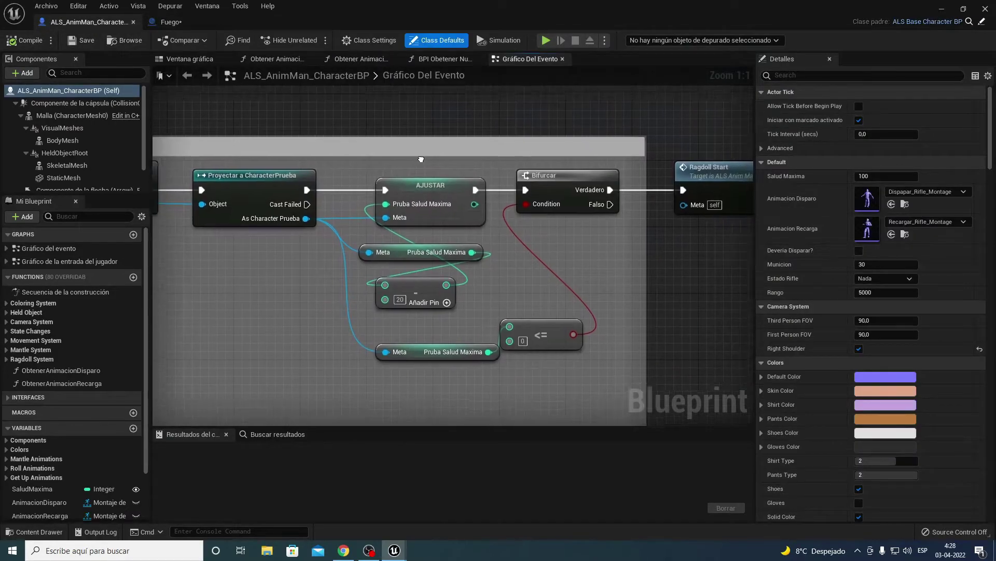
pyautogui.moveTo(588, 149); pyautogui.dragTo(593, 149, button='right')
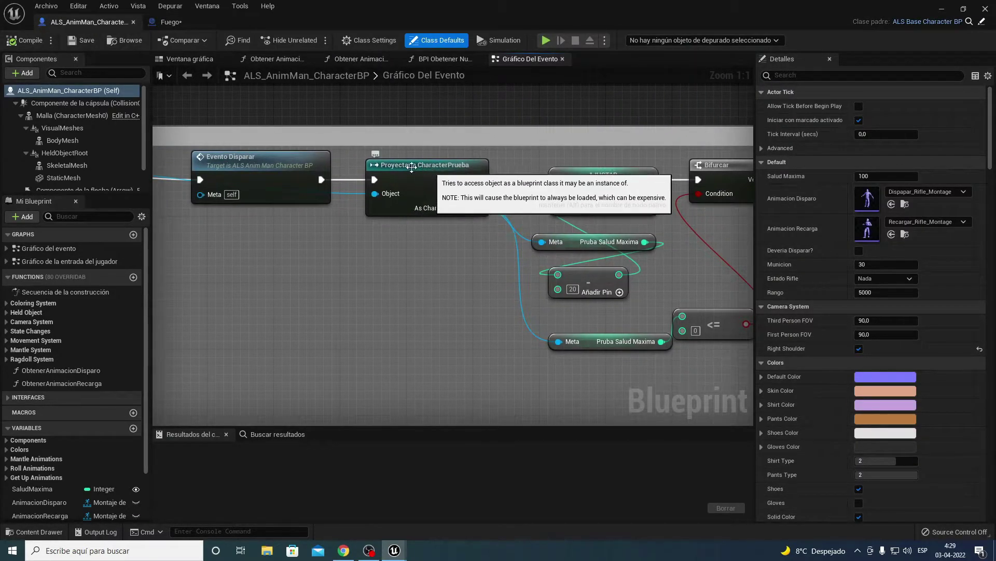
pyautogui.moveTo(421, 169); pyautogui.dragTo(579, 158, button='right')
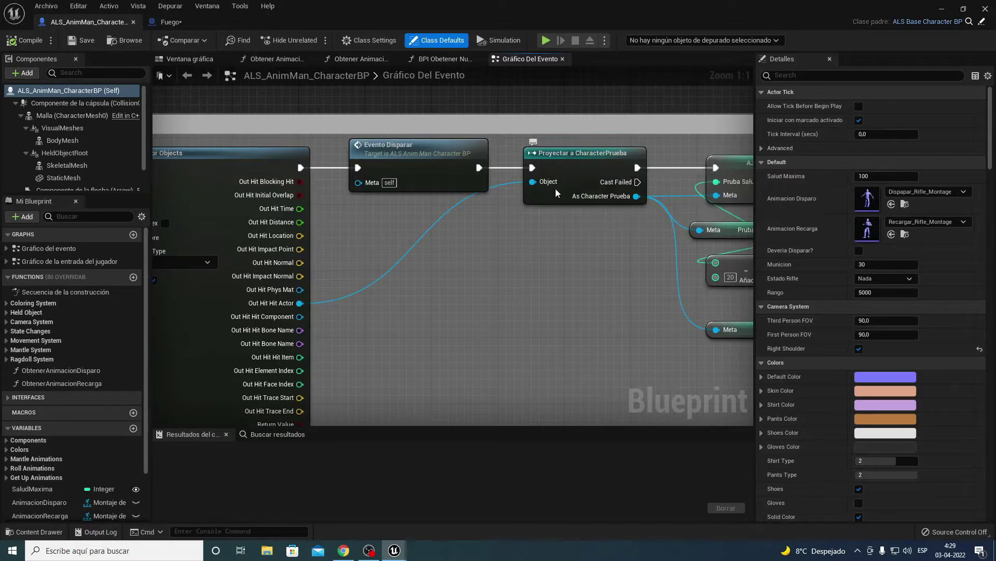
pyautogui.moveTo(560, 241); pyautogui.dragTo(348, 252, button='right')
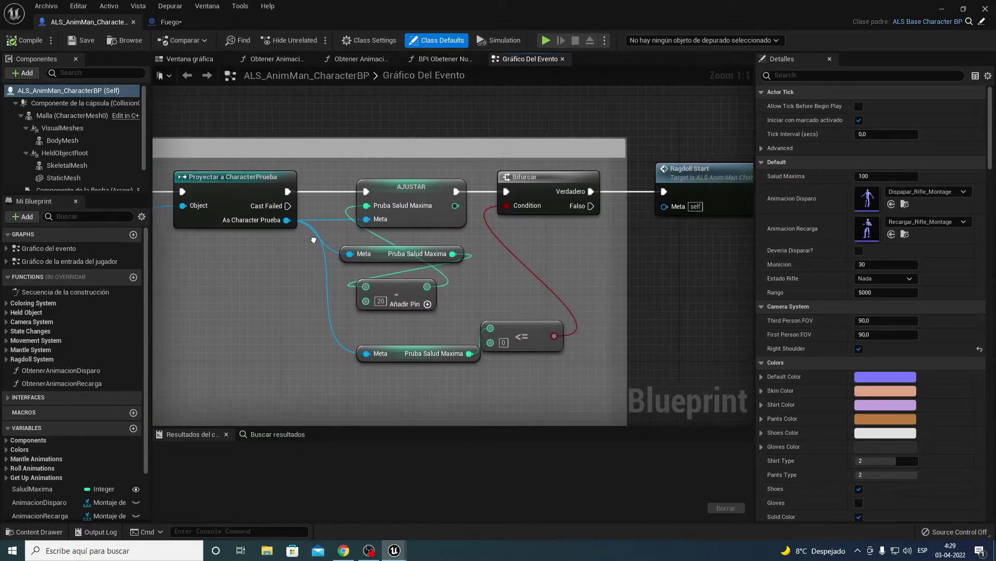
pyautogui.moveTo(494, 229); pyautogui.dragTo(309, 239, button='right')
pyautogui.moveTo(526, 251)
pyautogui.mouseDown(button='right')
pyautogui.moveTo(425, 248)
pyautogui.moveTo(472, 223)
pyautogui.mouseUp(button='right')
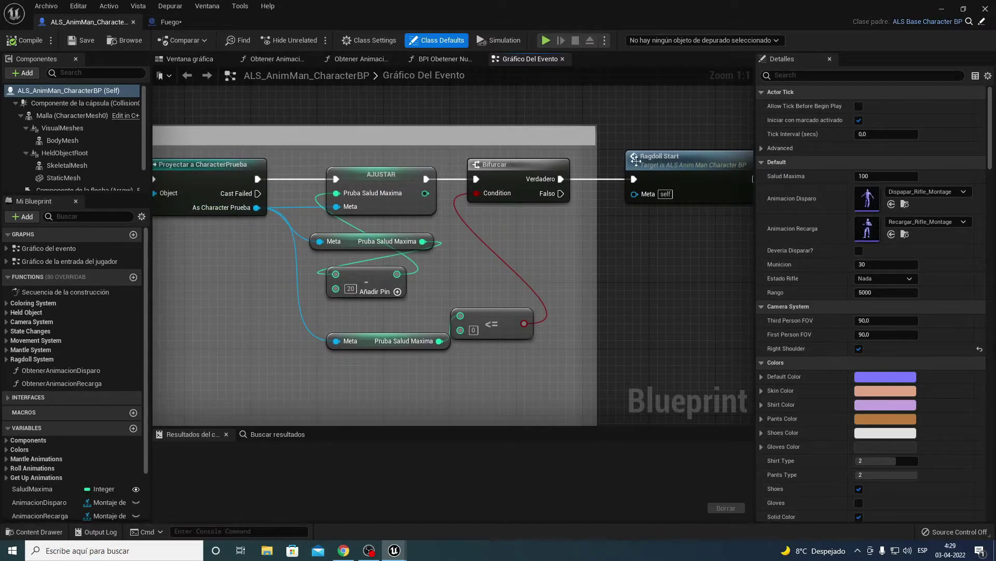
pyautogui.click(659, 156)
pyautogui.moveTo(634, 193)
pyautogui.mouseDown()
pyautogui.moveTo(289, 190)
pyautogui.moveTo(256, 207)
pyautogui.mouseUp()
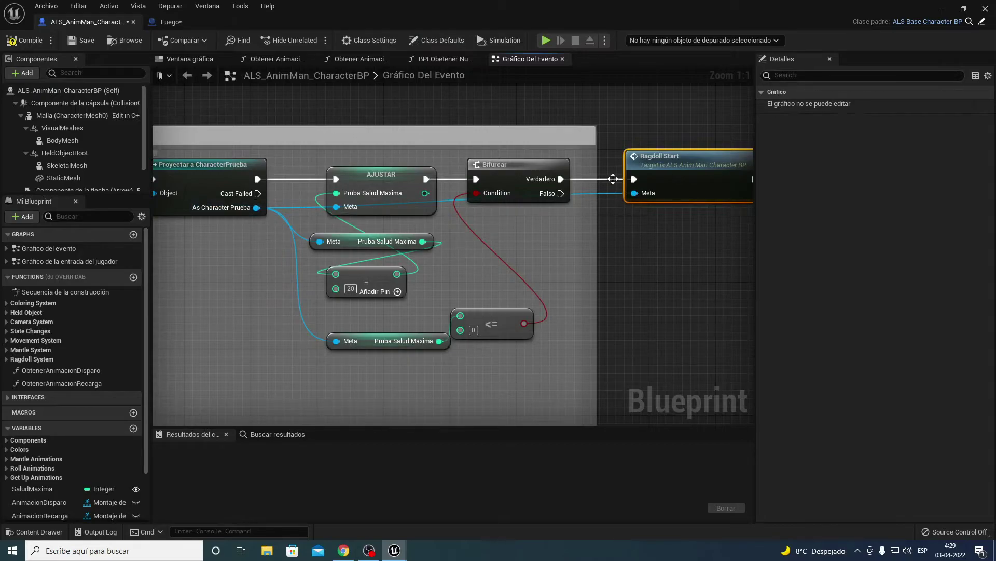
# - Route the target wire over the nodes with two reroute points, then compile
pyautogui.moveTo(702, 164); pyautogui.dragTo(700, 173)
pyautogui.doubleClick(595, 198)
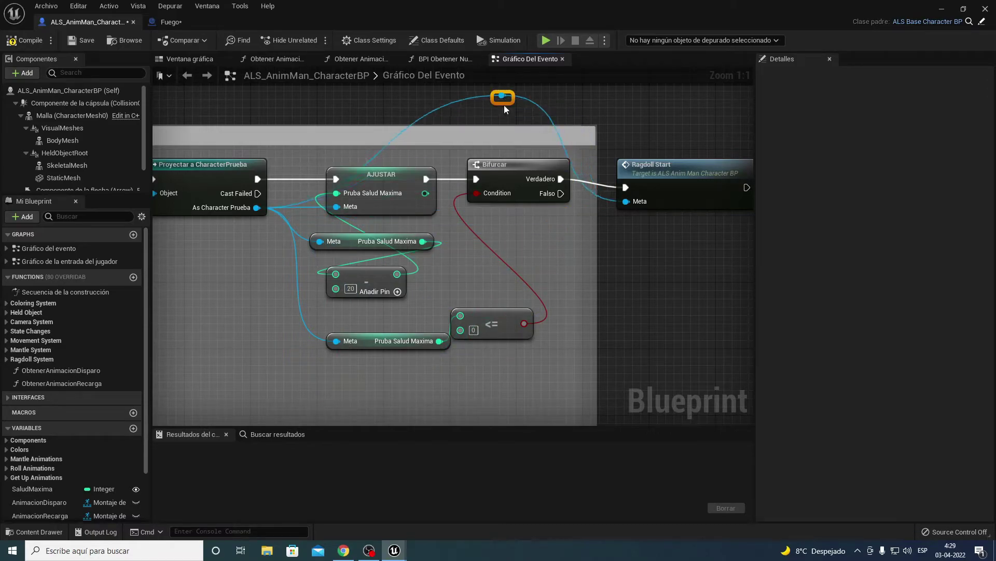
pyautogui.doubleClick(438, 109)
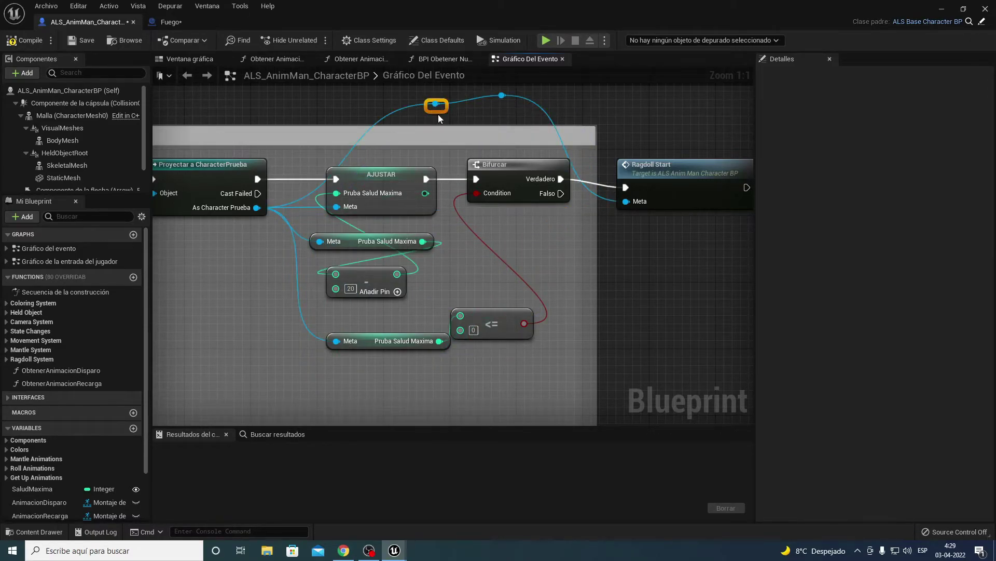
pyautogui.moveTo(441, 111); pyautogui.dragTo(307, 105)
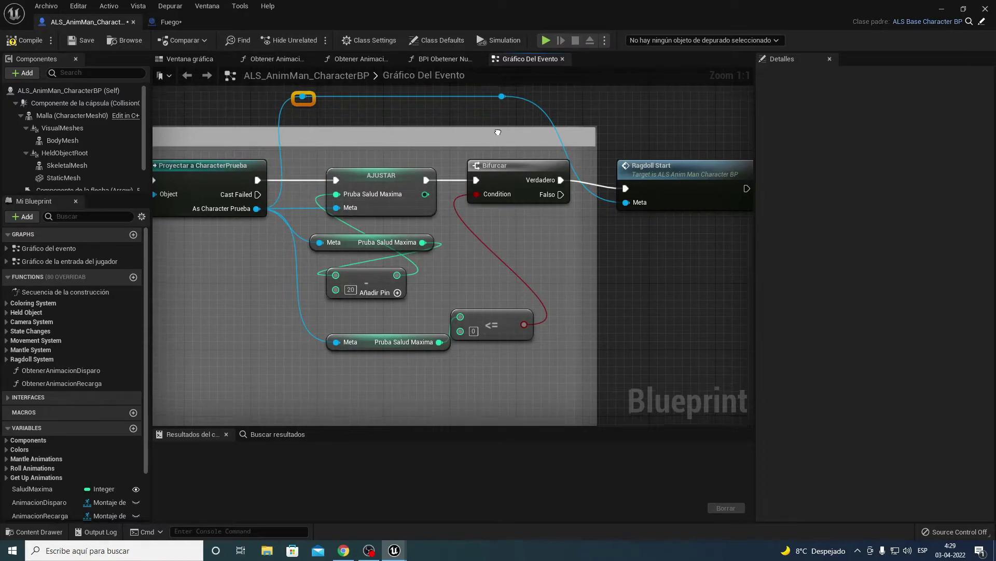
pyautogui.moveTo(508, 104); pyautogui.dragTo(457, 201, button='right')
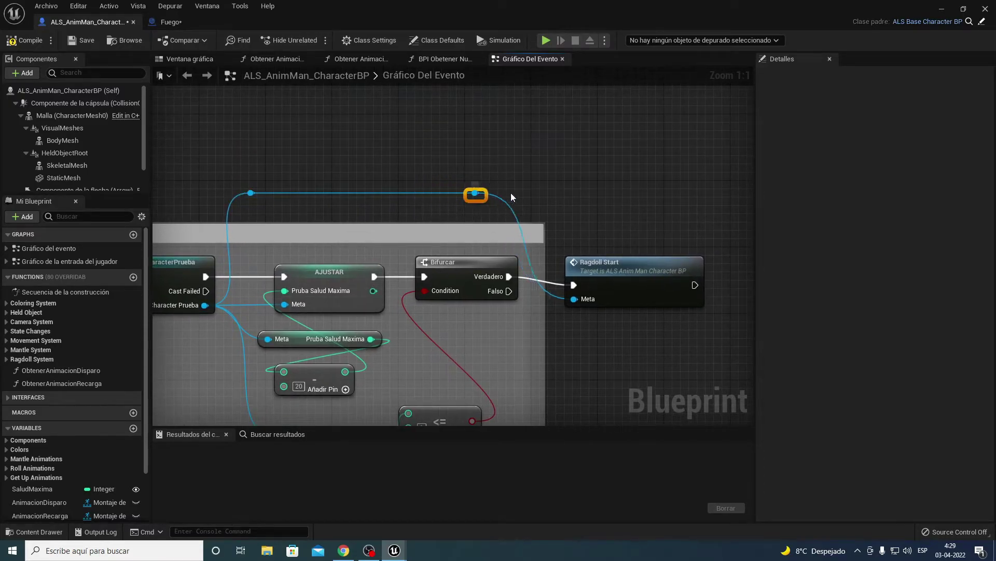
pyautogui.moveTo(633, 267); pyautogui.dragTo(673, 258)
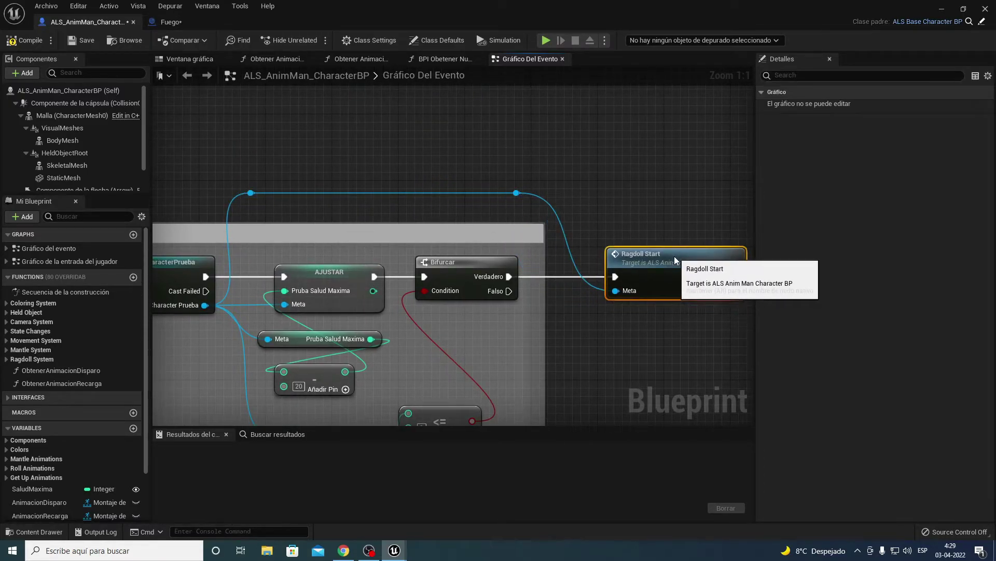
pyautogui.click(23, 37)
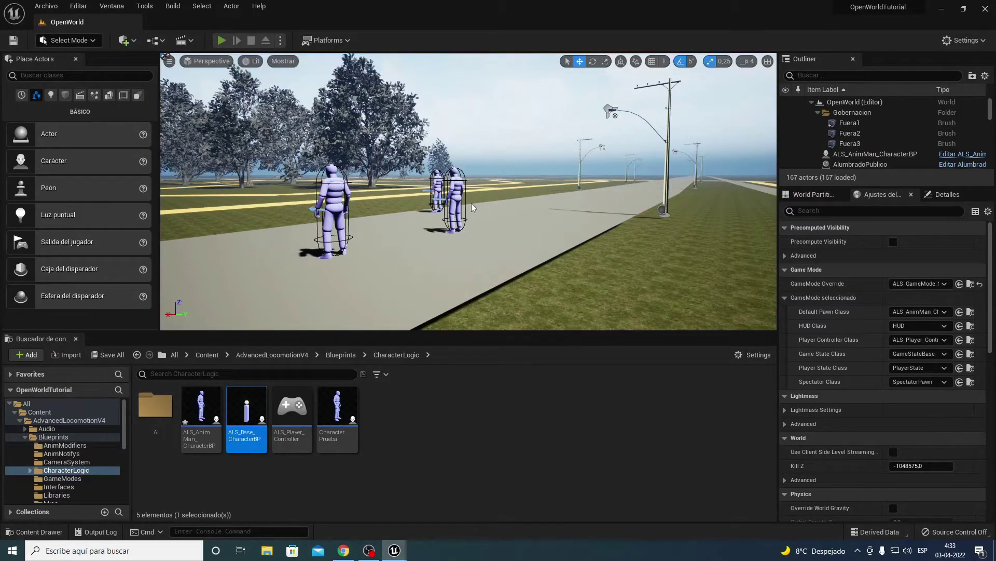
# - Start a Play-In-Editor session and pick a weapon from the overlay states
pyautogui.hotkey('alt', 'p')
pyautogui.press('q')
pyautogui.scroll(-1, 468, 192)
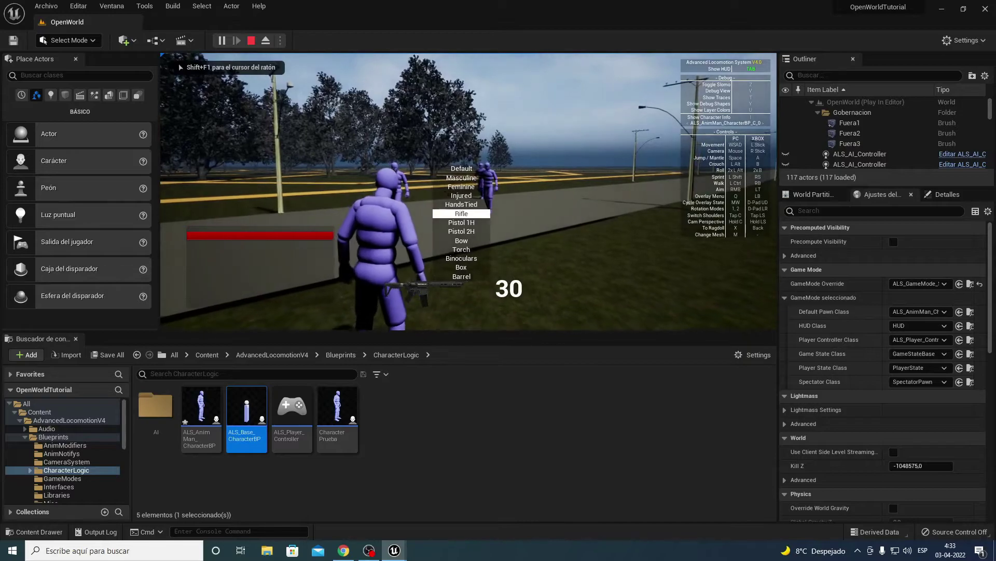
# - Shoot the CharacterPrueba enemies until another ragdolls, then end the play test
pyautogui.click(469, 191)
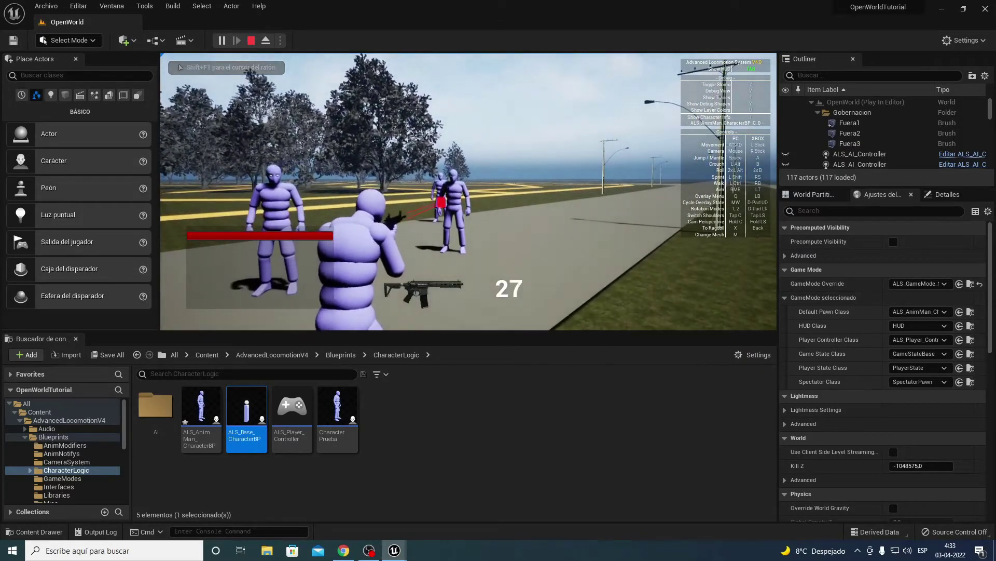
pyautogui.click(469, 191)
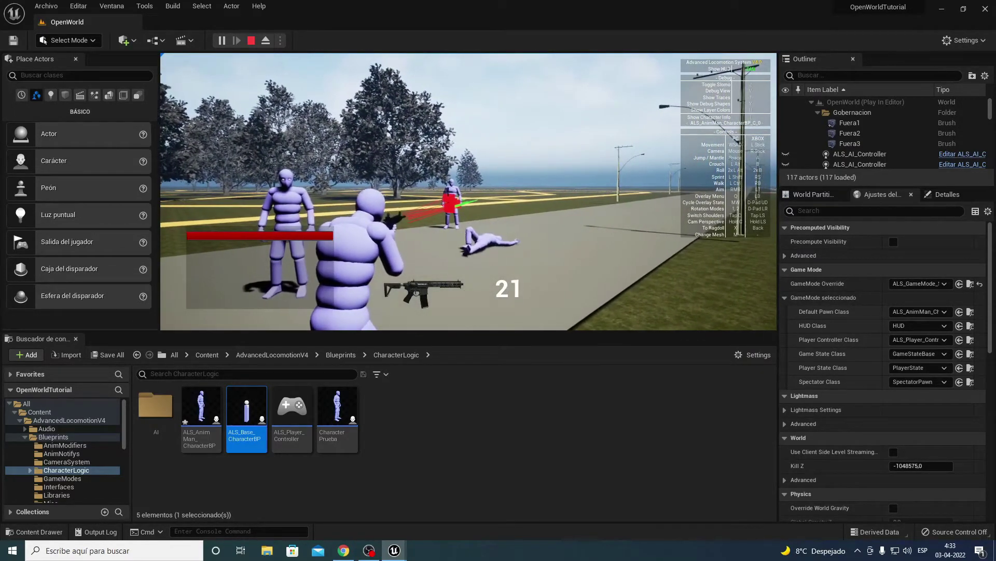
pyautogui.click(468, 192)
pyautogui.click(469, 192)
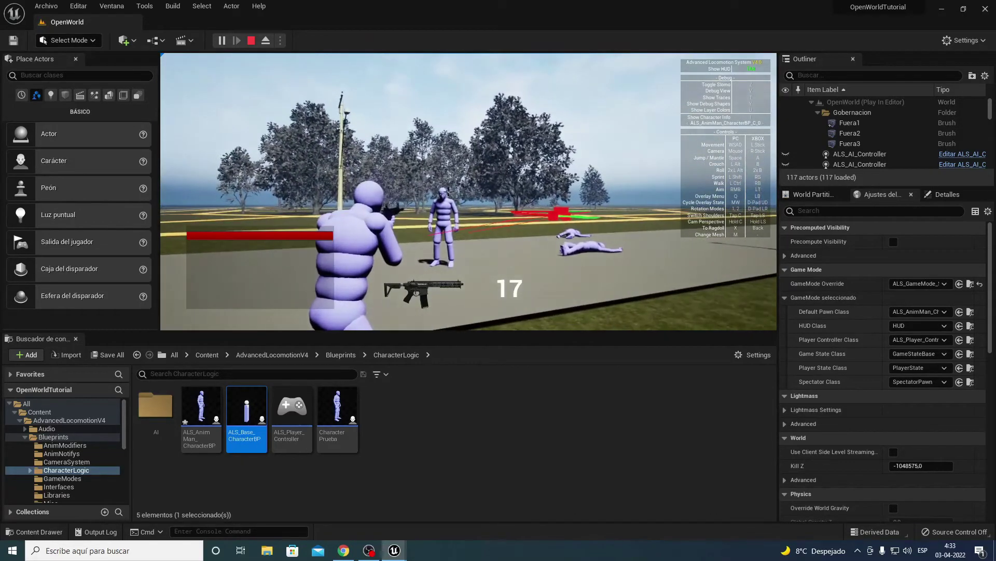
pyautogui.click(468, 191)
pyautogui.click(469, 191)
pyautogui.click(469, 192)
pyautogui.click(447, 192)
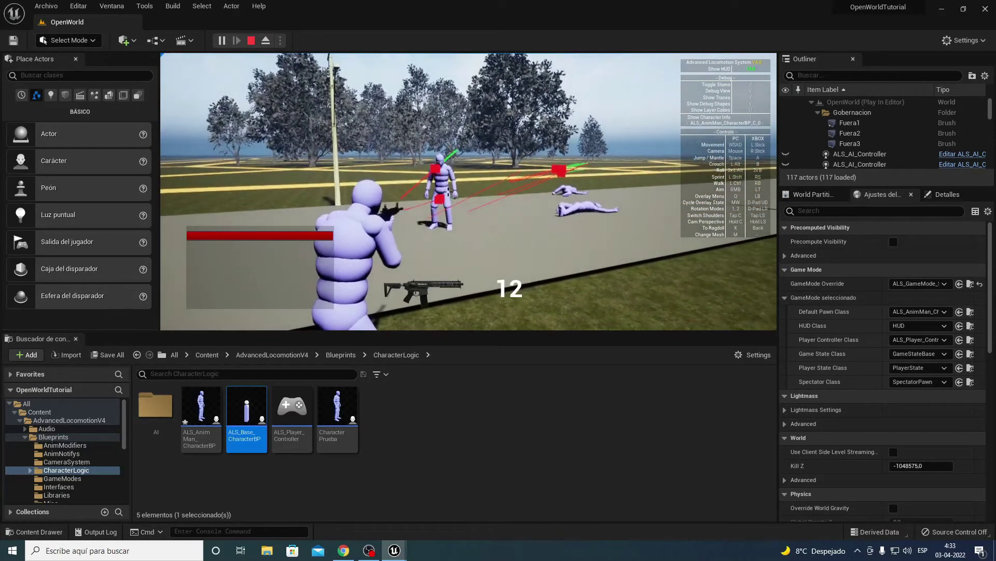
pyautogui.click(448, 191)
pyautogui.click(448, 191)
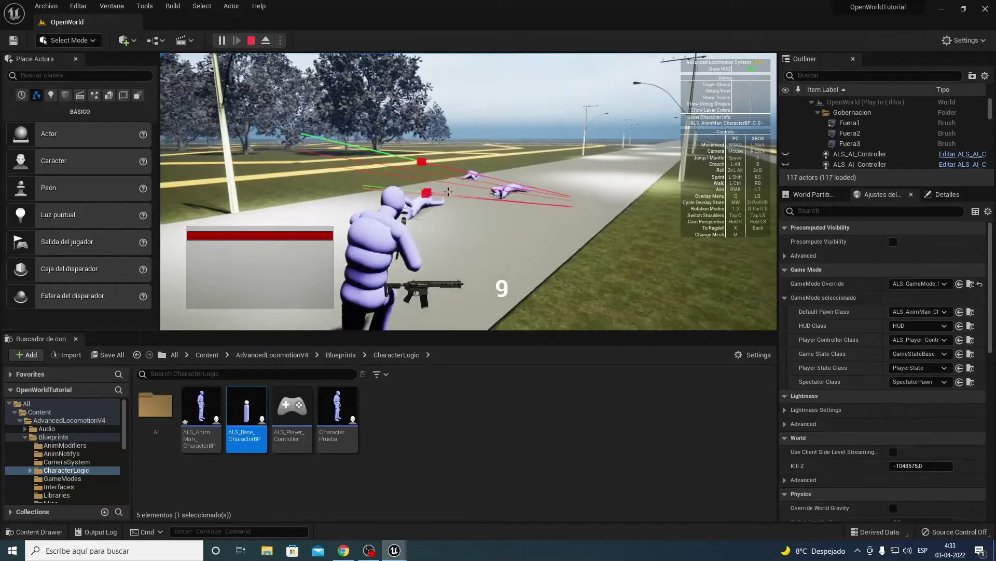
pyautogui.press('Escape')
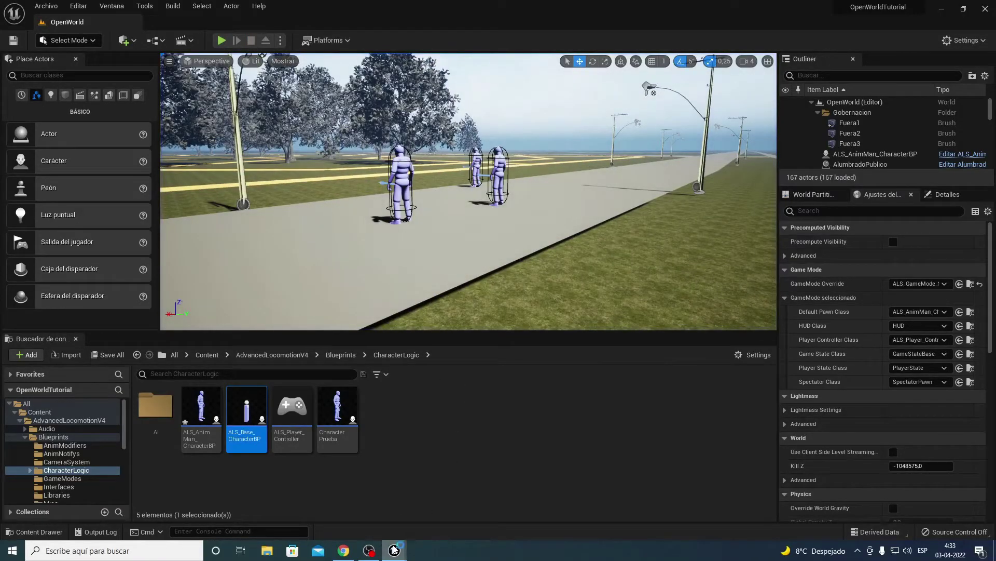
# - Return to ALS_AnimMan_CharacterBP's event graph and bring the health and Ragdoll Start nodes into view
pyautogui.click(418, 524)
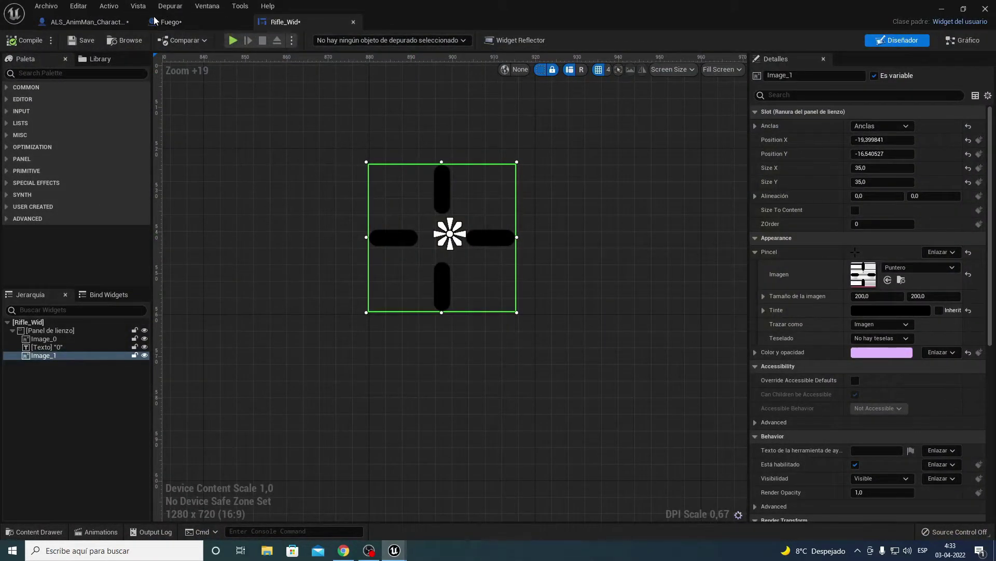
pyautogui.click(86, 21)
pyautogui.scroll(3, 484, 300)
pyautogui.moveTo(484, 300); pyautogui.dragTo(341, 303, button='right')
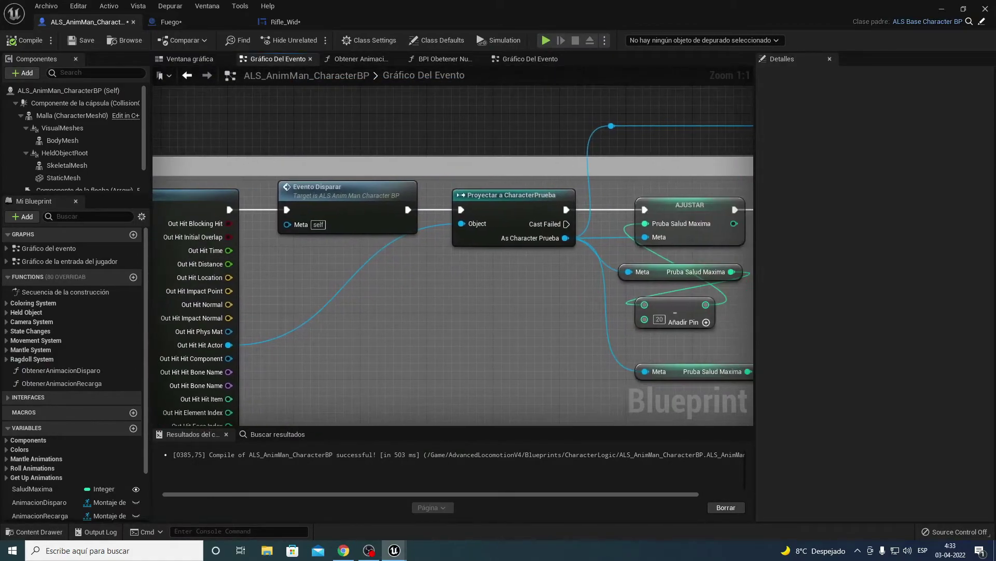
pyautogui.scroll(-3, 410, 285)
pyautogui.moveTo(410, 284); pyautogui.dragTo(173, 273, button='right')
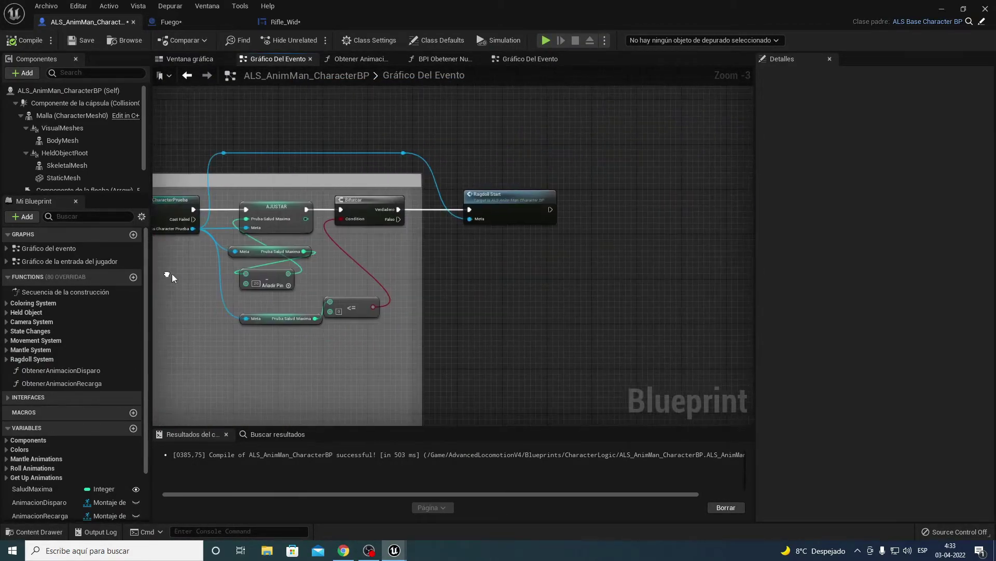
pyautogui.scroll(3, 400, 247)
pyautogui.moveTo(479, 128); pyautogui.dragTo(592, 156, button='right')
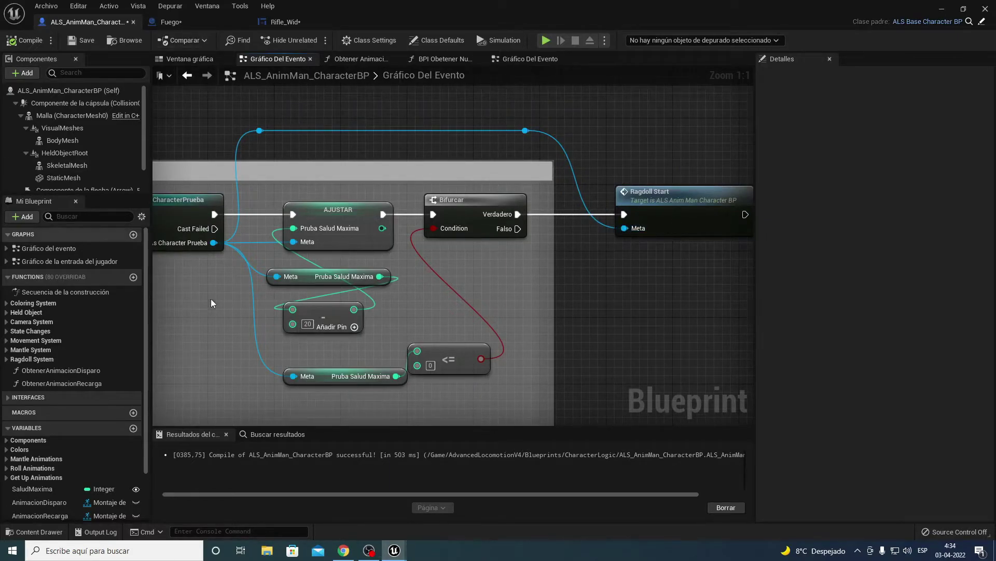
pyautogui.moveTo(334, 222); pyautogui.dragTo(484, 184, button='right')
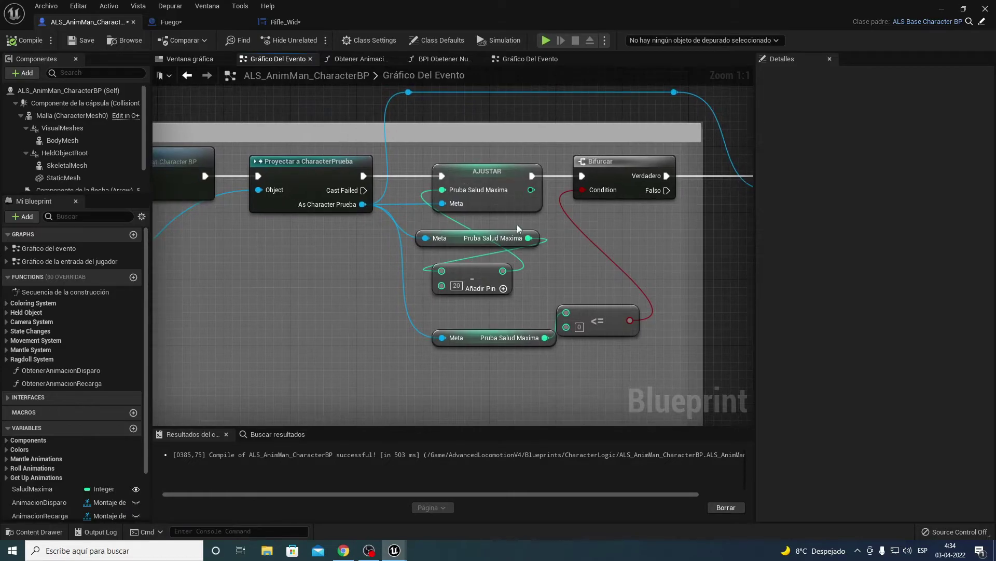
pyautogui.click(499, 354)
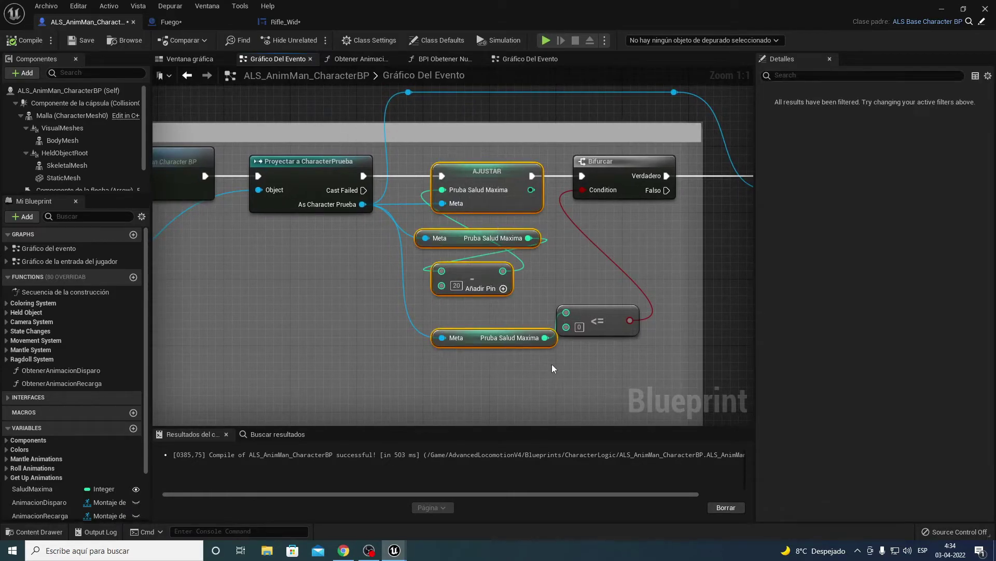
pyautogui.moveTo(552, 363); pyautogui.dragTo(488, 341, button='right')
pyautogui.moveTo(629, 252); pyautogui.dragTo(458, 260, button='right')
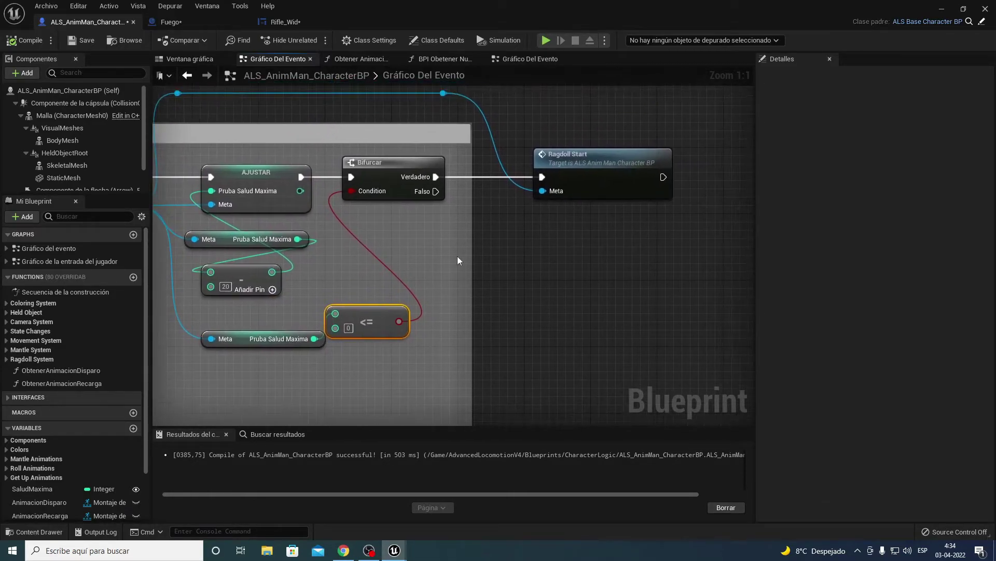
# - Select the Ragdoll Start and Proyectar a CharacterPrueba nodes, then recompile the Blueprint
pyautogui.moveTo(506, 122); pyautogui.dragTo(638, 267)
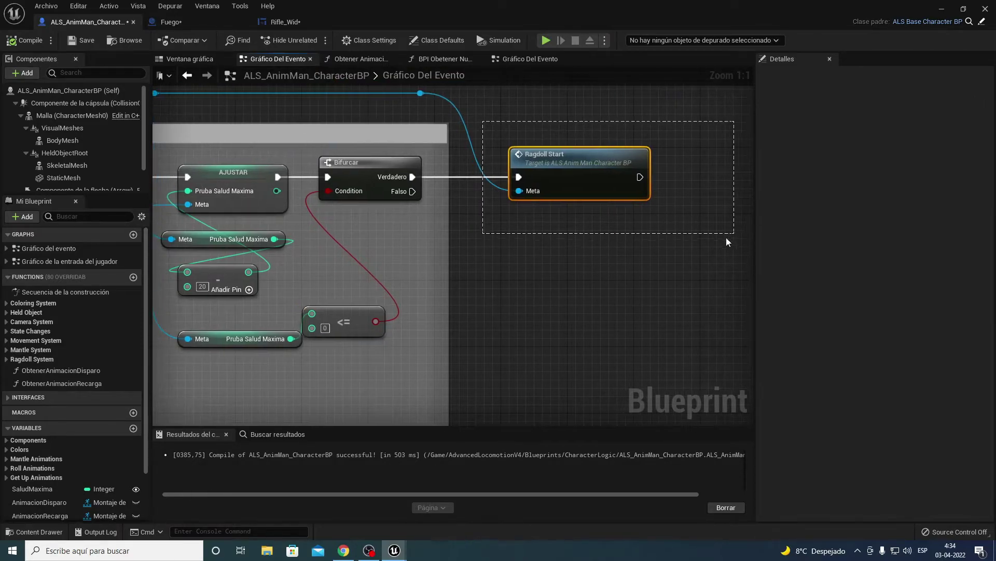
pyautogui.moveTo(693, 238); pyautogui.dragTo(727, 237)
pyautogui.moveTo(618, 239); pyautogui.dragTo(559, 274, button='right')
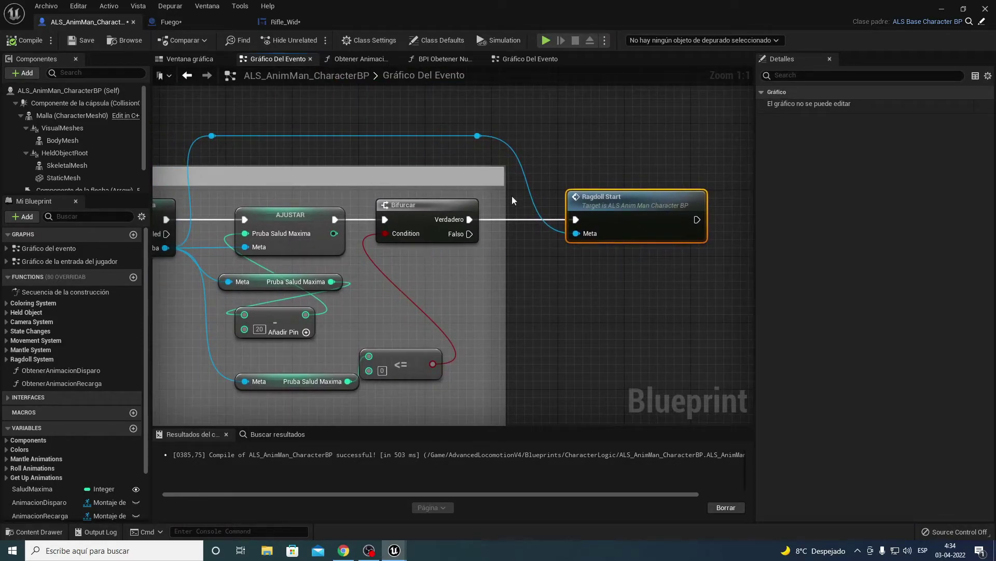
pyautogui.moveTo(157, 249); pyautogui.dragTo(432, 221, button='right')
pyautogui.moveTo(353, 280); pyautogui.dragTo(414, 172)
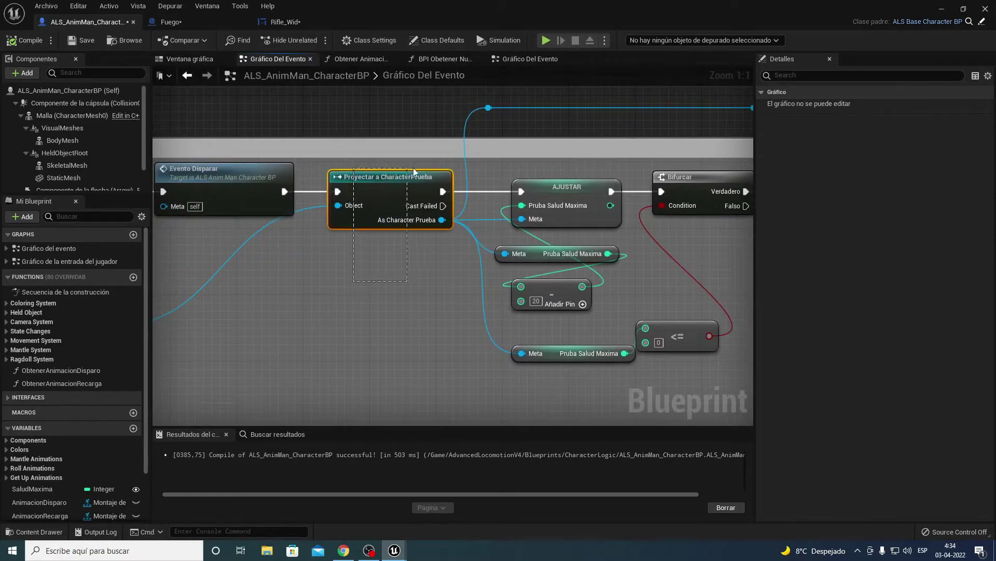
pyautogui.moveTo(282, 251); pyautogui.dragTo(379, 238, button='right')
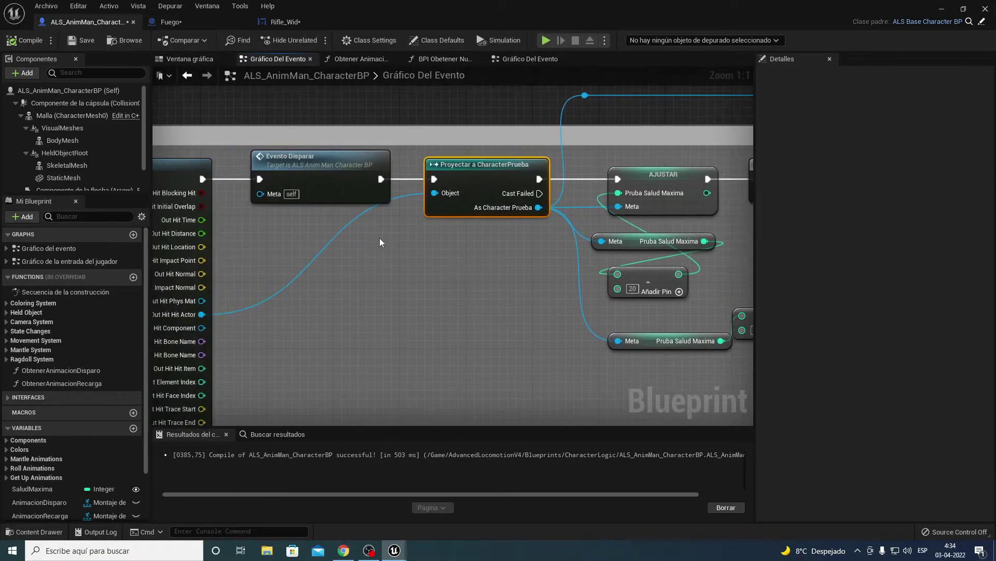
pyautogui.click(5, 40)
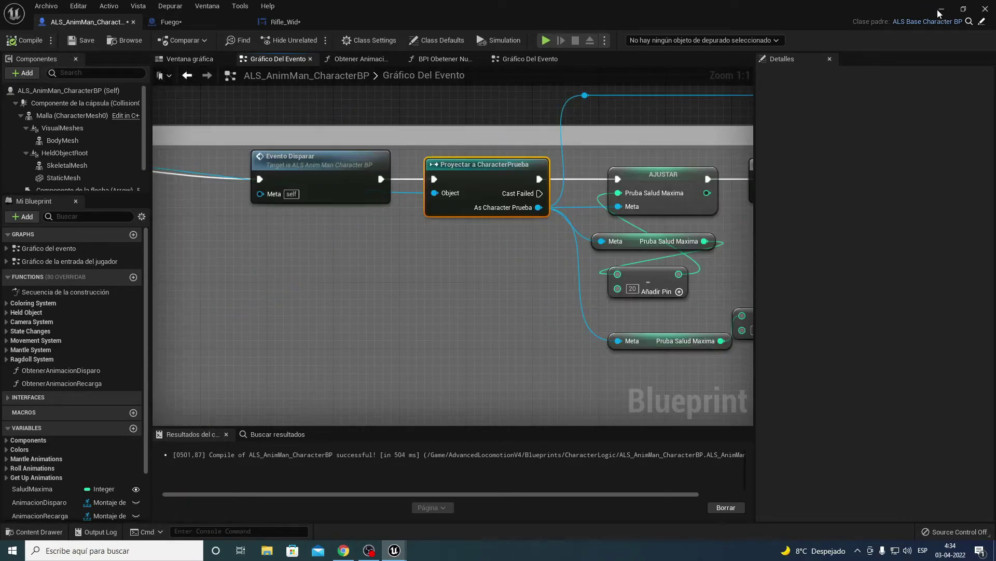
# - Widen and raise the comment box so it encloses Ragdoll Start
pyautogui.scroll(-4, 323, 258)
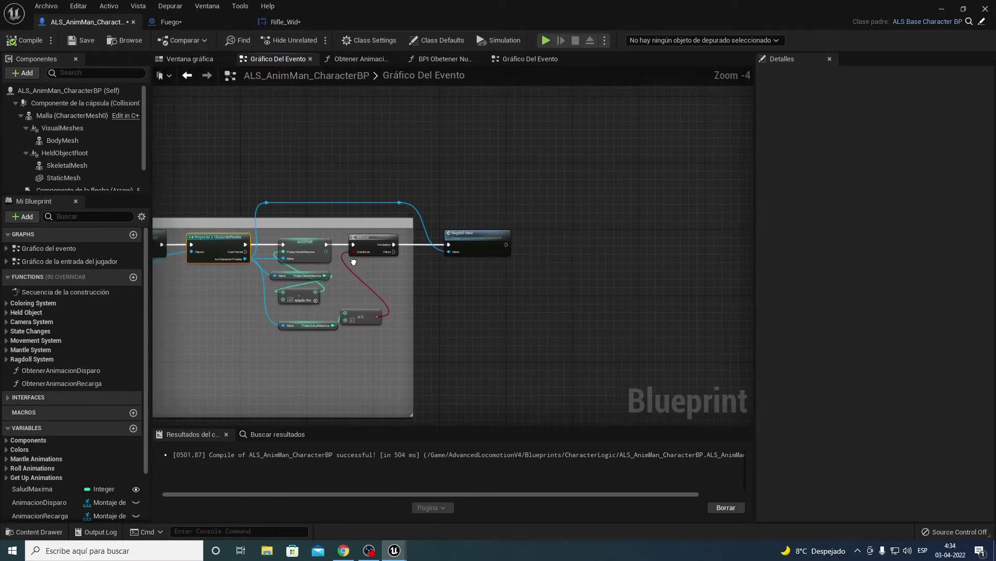
pyautogui.moveTo(323, 258)
pyautogui.mouseDown(button='right')
pyautogui.moveTo(322, 217)
pyautogui.moveTo(403, 208)
pyautogui.mouseUp(button='right')
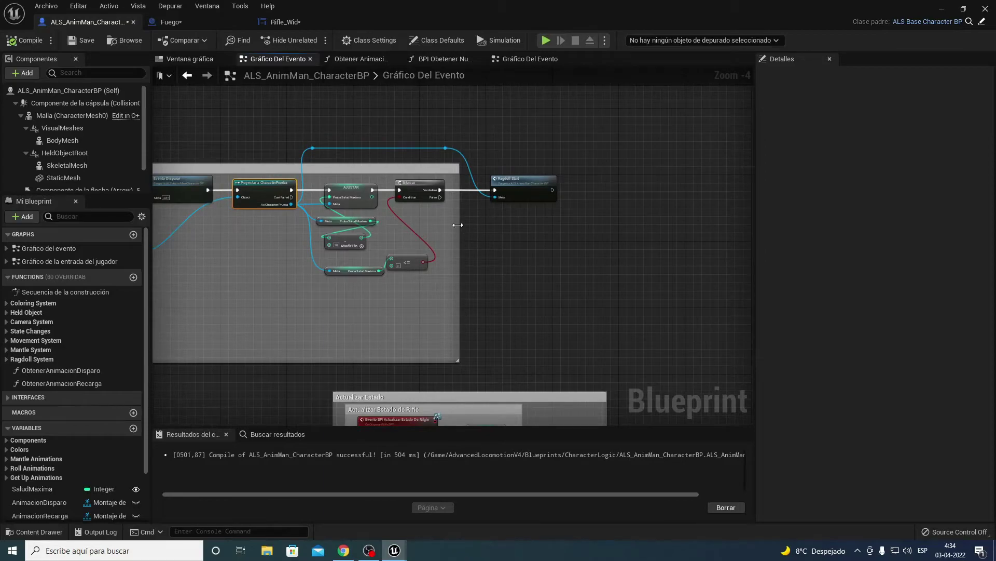
pyautogui.moveTo(460, 225); pyautogui.dragTo(588, 223)
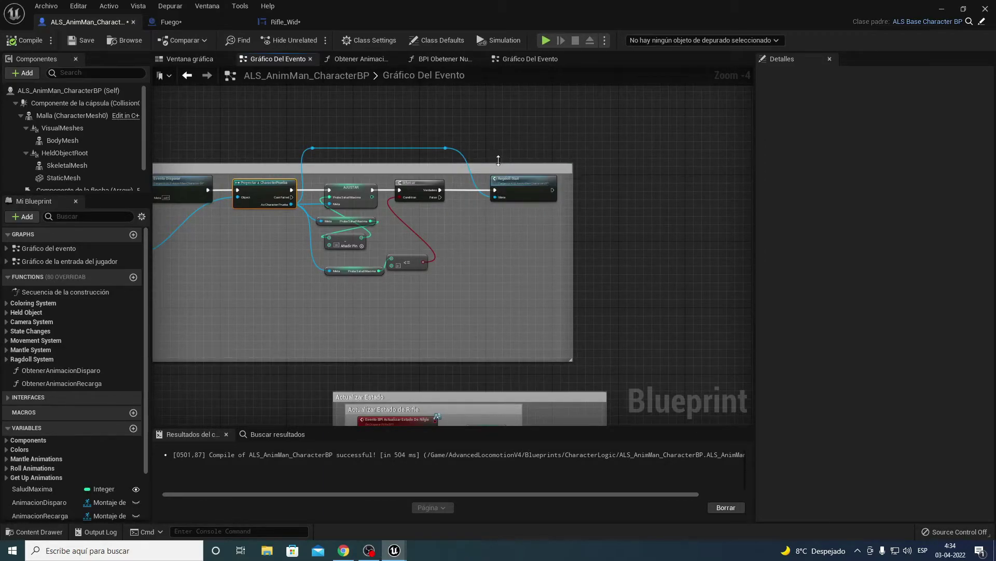
pyautogui.moveTo(498, 162); pyautogui.dragTo(506, 121)
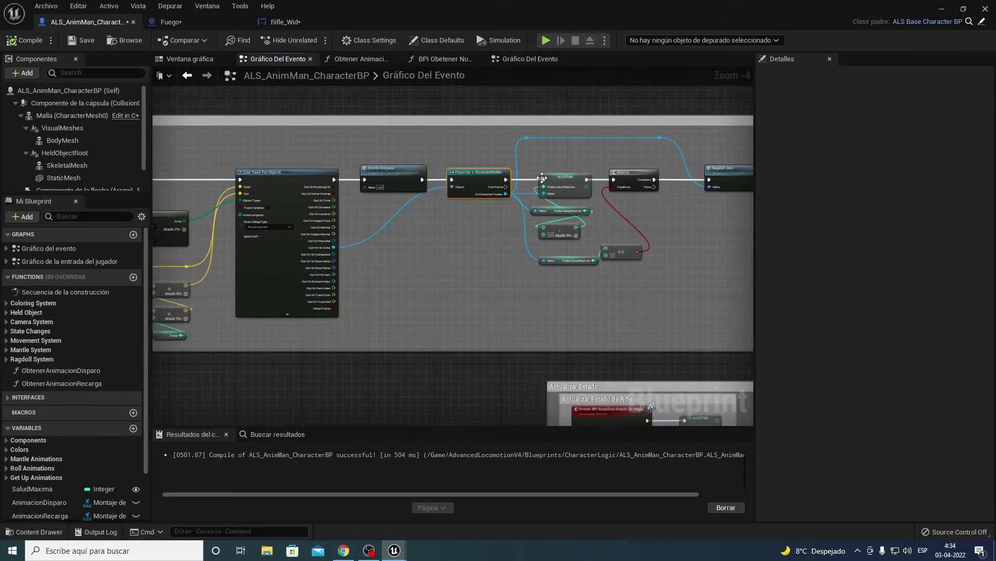
# - Reposition the health getter that feeds the comparison node
pyautogui.scroll(5, 542, 178)
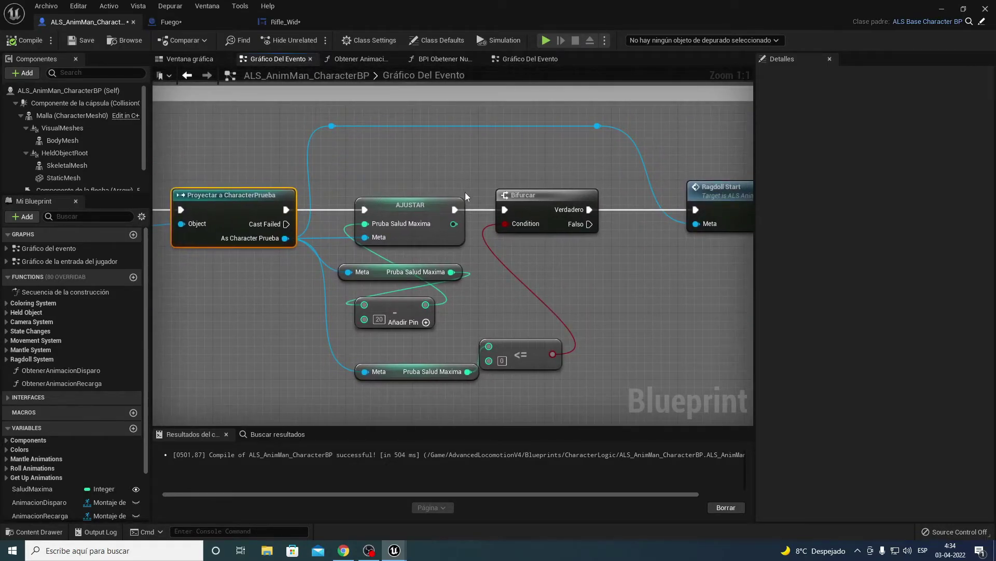
pyautogui.moveTo(465, 195); pyautogui.dragTo(429, 104, button='right')
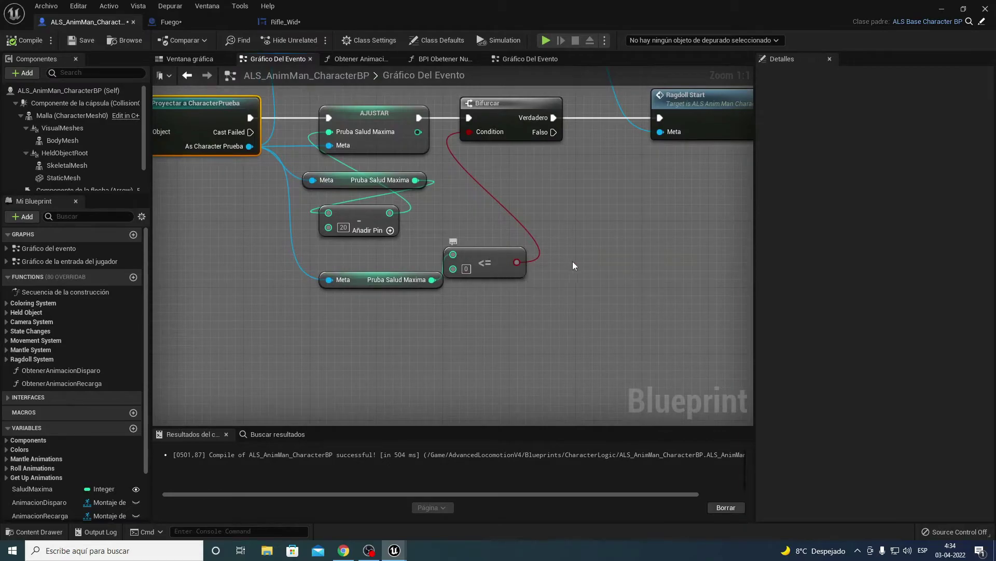
pyautogui.moveTo(574, 266); pyautogui.dragTo(508, 258, button='right')
pyautogui.moveTo(437, 267); pyautogui.dragTo(396, 252)
pyautogui.moveTo(472, 247); pyautogui.dragTo(535, 237)
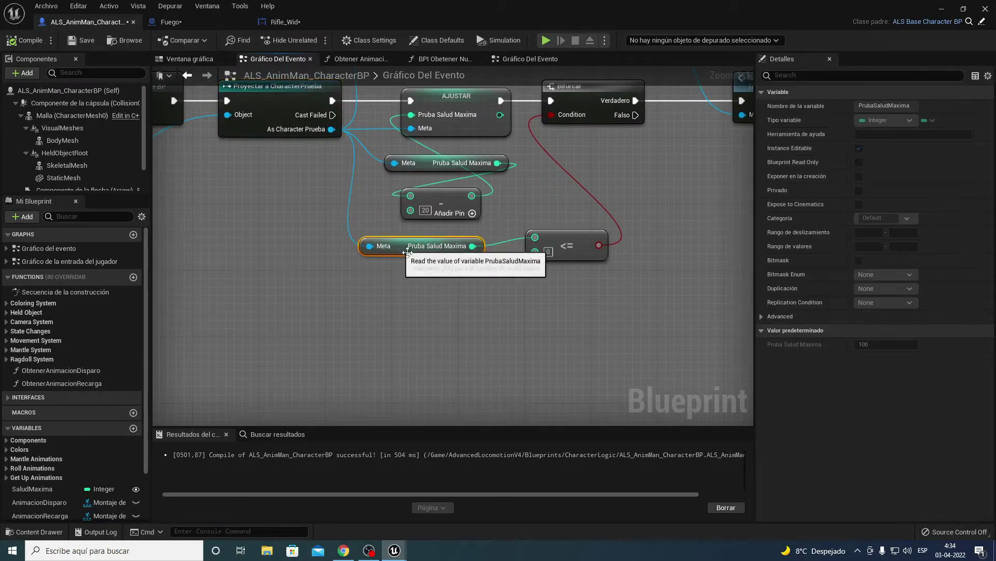
pyautogui.moveTo(556, 267)
pyautogui.mouseDown(button='right')
pyautogui.moveTo(460, 269)
pyautogui.moveTo(551, 285)
pyautogui.mouseUp(button='right')
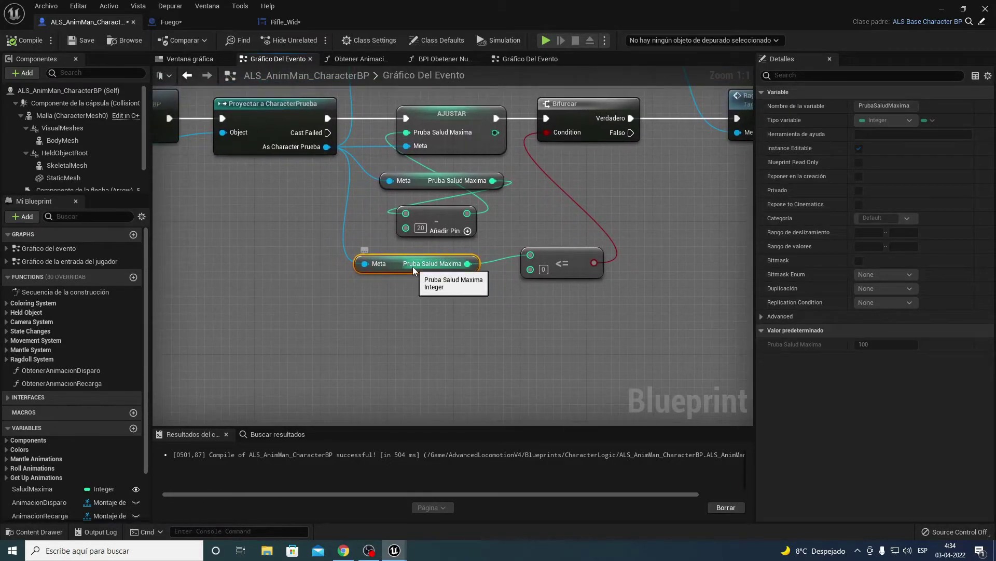
pyautogui.moveTo(365, 263)
pyautogui.mouseDown()
pyautogui.moveTo(436, 287)
pyautogui.moveTo(440, 273)
pyautogui.mouseUp()
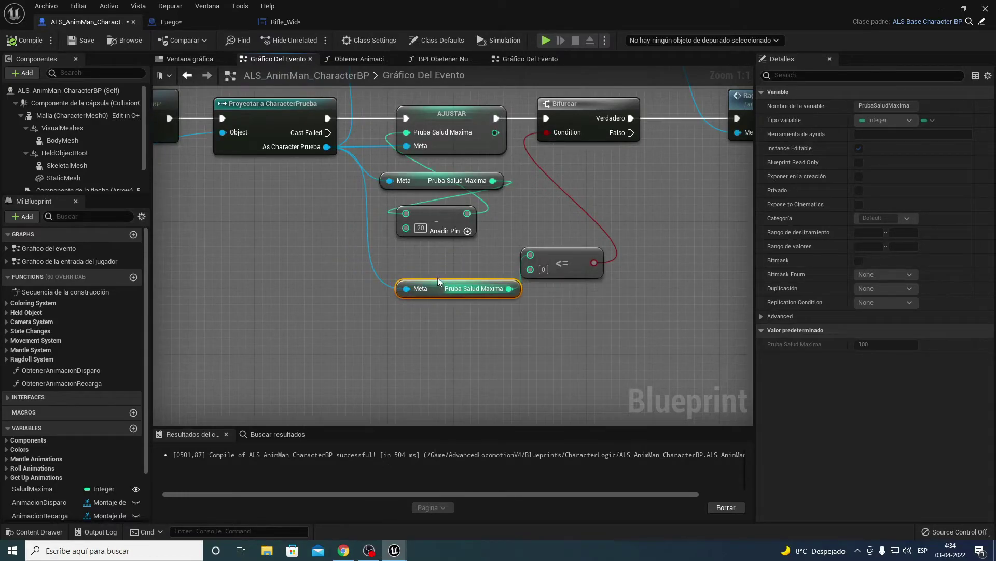
pyautogui.moveTo(227, 246); pyautogui.dragTo(363, 256, button='right')
# - Add an Entero aleatorio en el rango node feeding the subtraction's damage input
pyautogui.rightClick(362, 255)
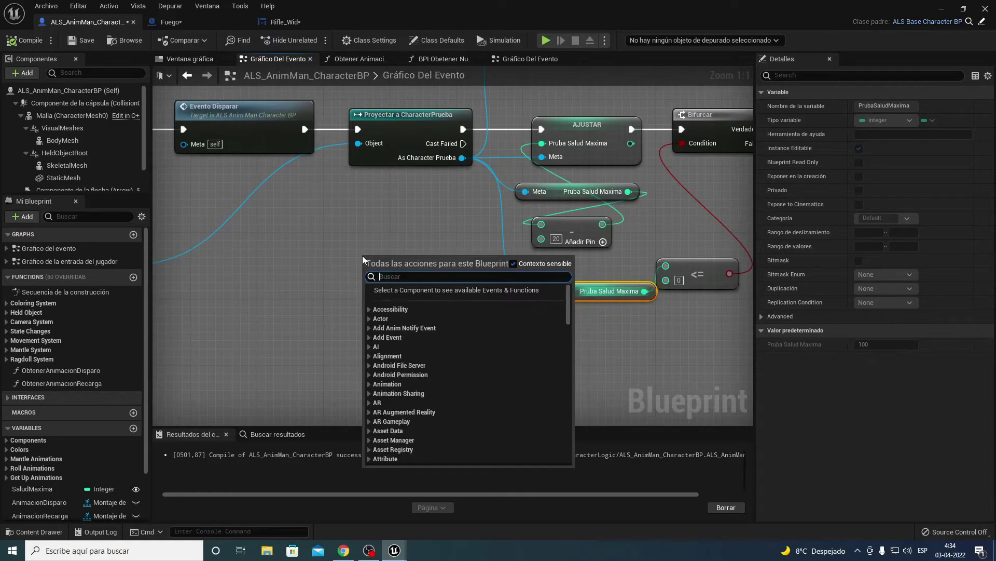
pyautogui.write('integ')
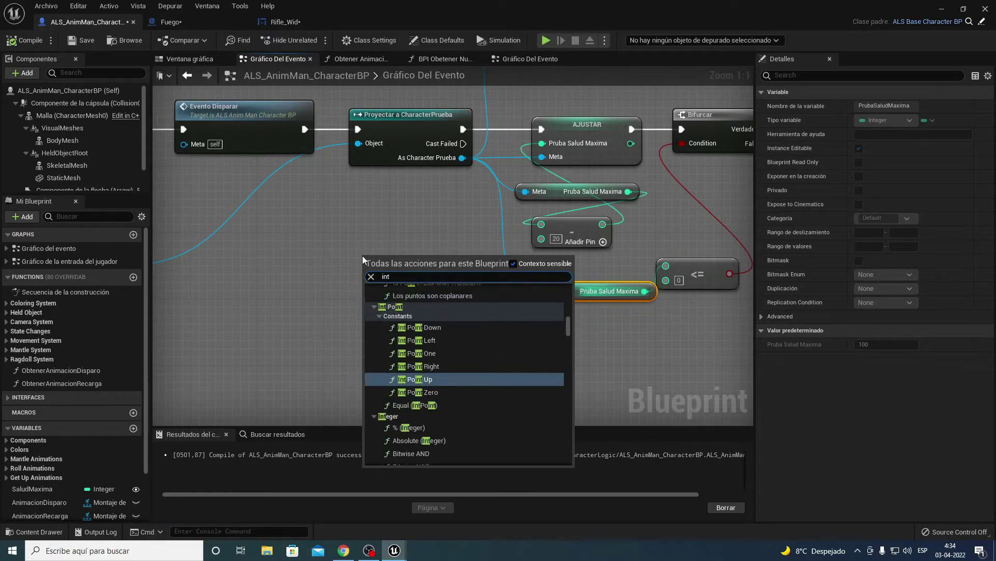
pyautogui.moveTo(541, 239); pyautogui.dragTo(397, 245)
pyautogui.write('aleatorio')
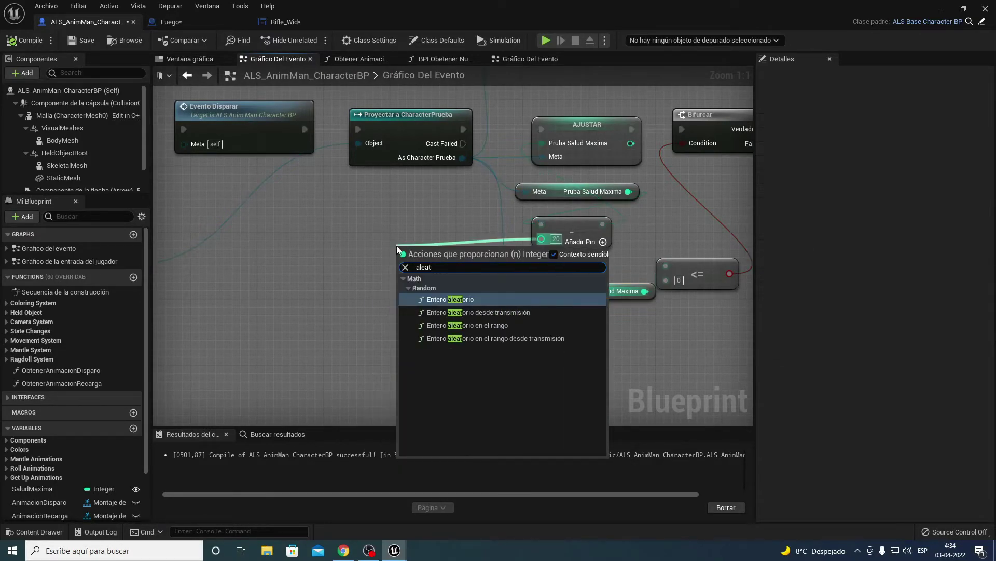
pyautogui.press('Return')
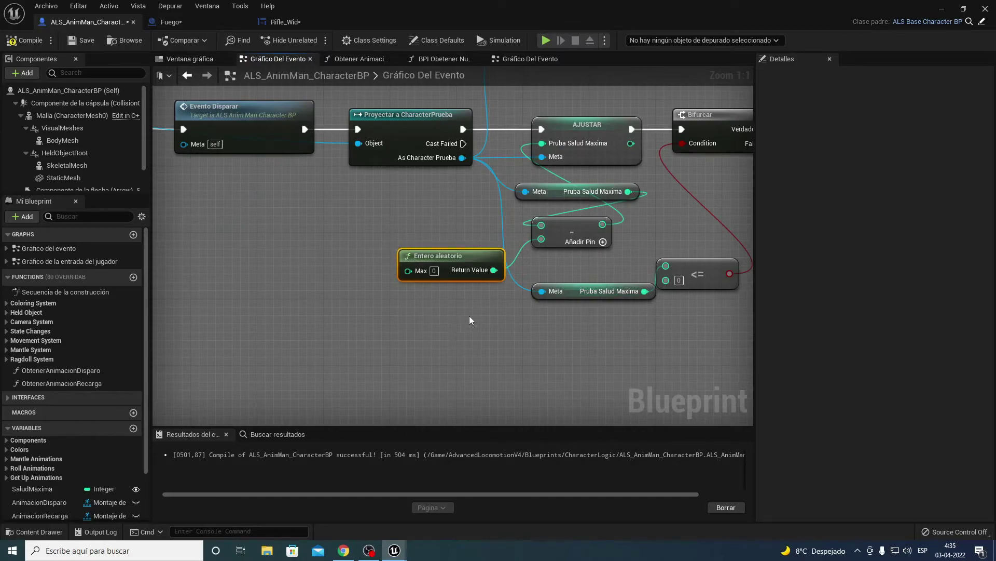
pyautogui.press('Delete')
pyautogui.moveTo(541, 239); pyautogui.dragTo(367, 259)
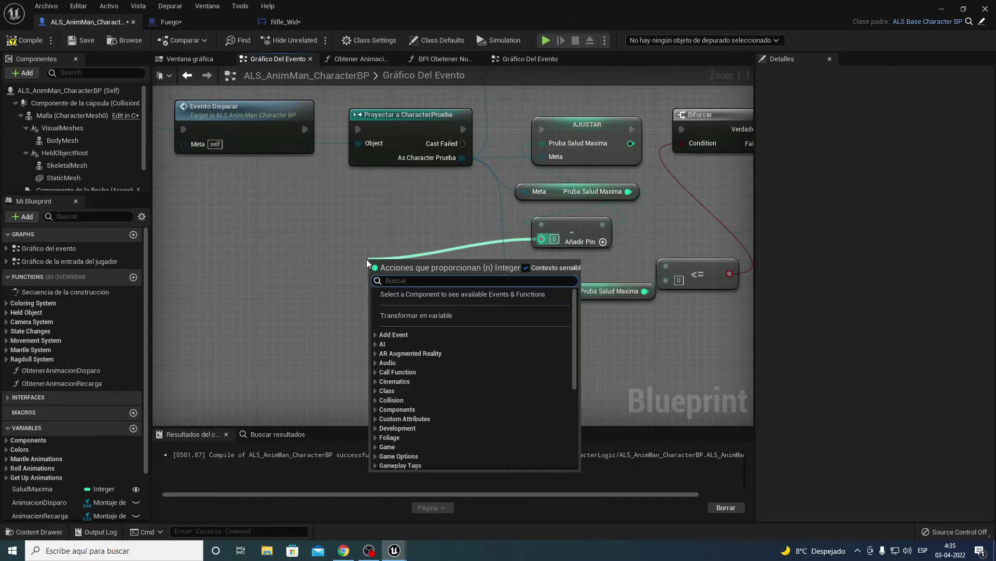
pyautogui.write('en')
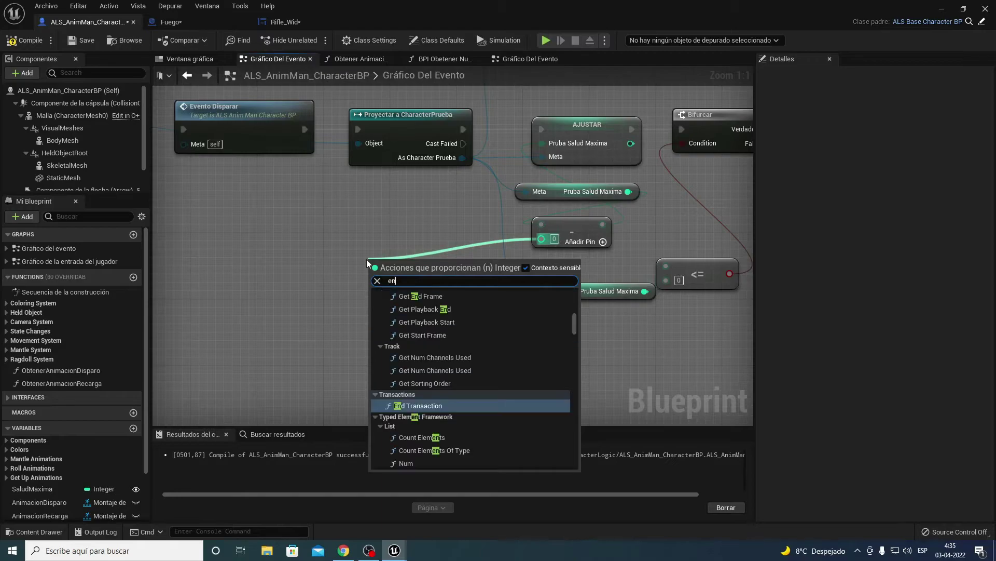
pyautogui.write('teroale')
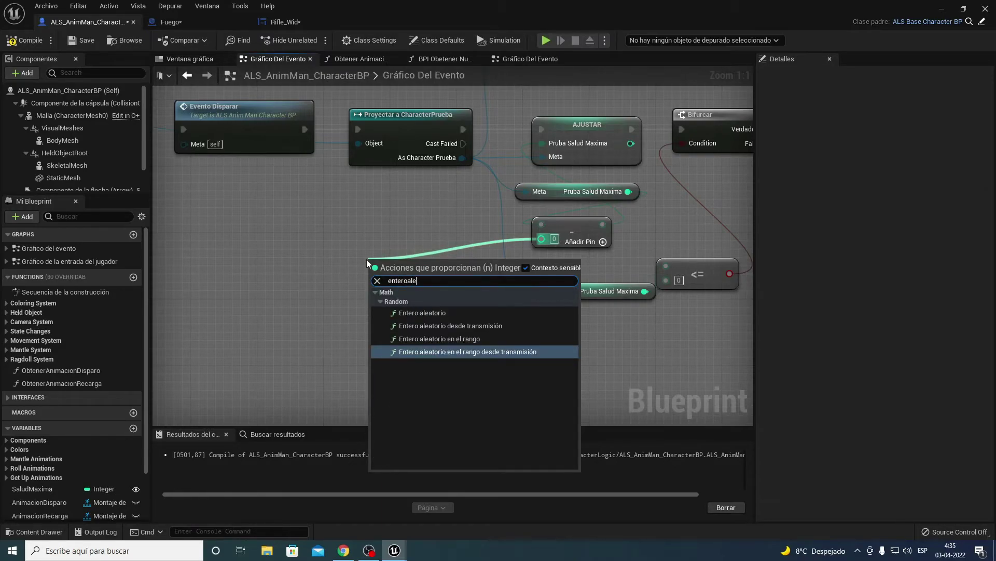
pyautogui.press('Up')
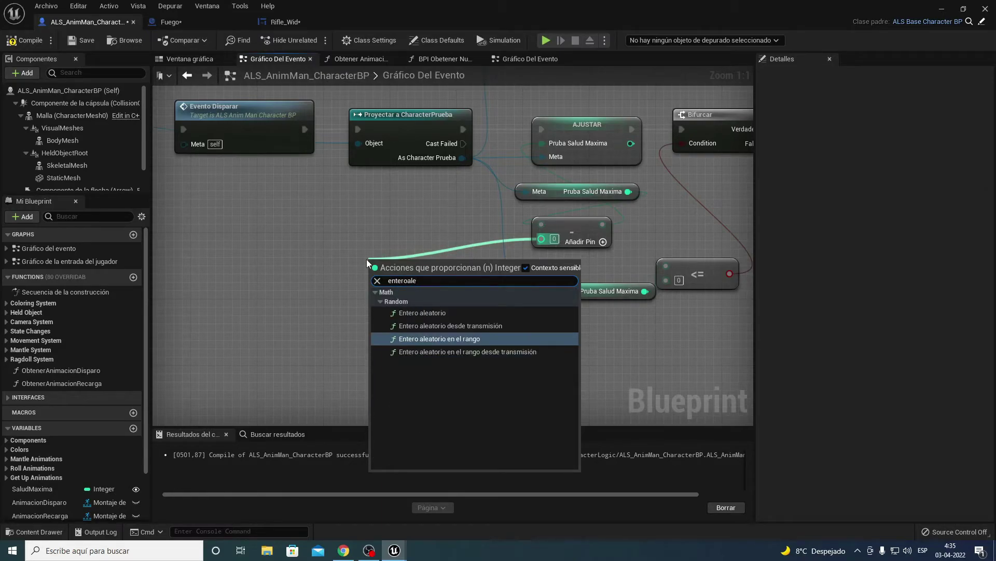
pyautogui.press('Return')
pyautogui.moveTo(404, 283); pyautogui.dragTo(404, 258)
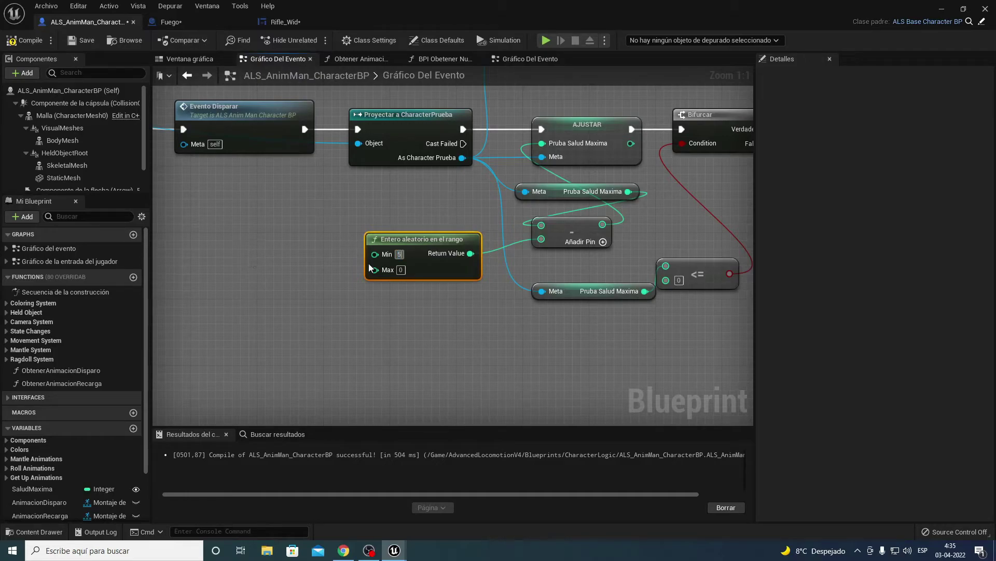
# - Set the range maximum to 20 (damage 5–20), recompile, and return to the level
pyautogui.click(401, 270)
pyautogui.click(24, 40)
pyautogui.click(942, 10)
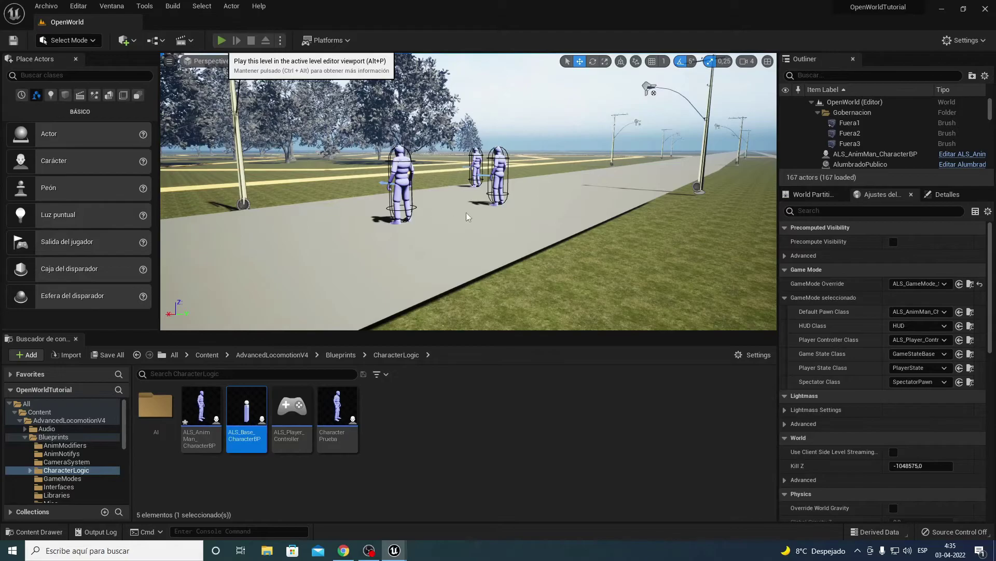
# - Start a Play-In-Editor session and choose the Rifle overlay state
pyautogui.hotkey('alt', 'p')
pyautogui.press('q')
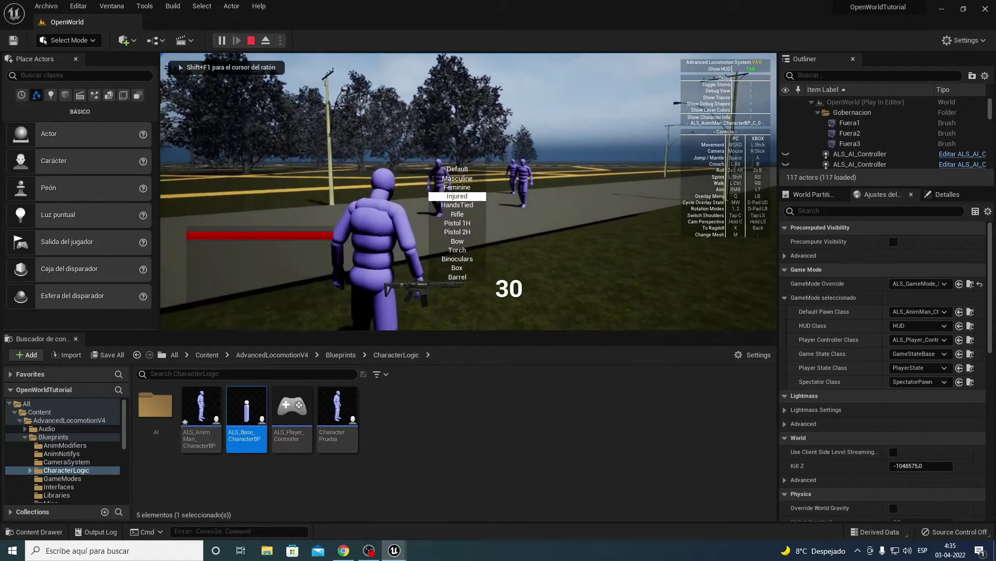
pyautogui.scroll(-2, 468, 191)
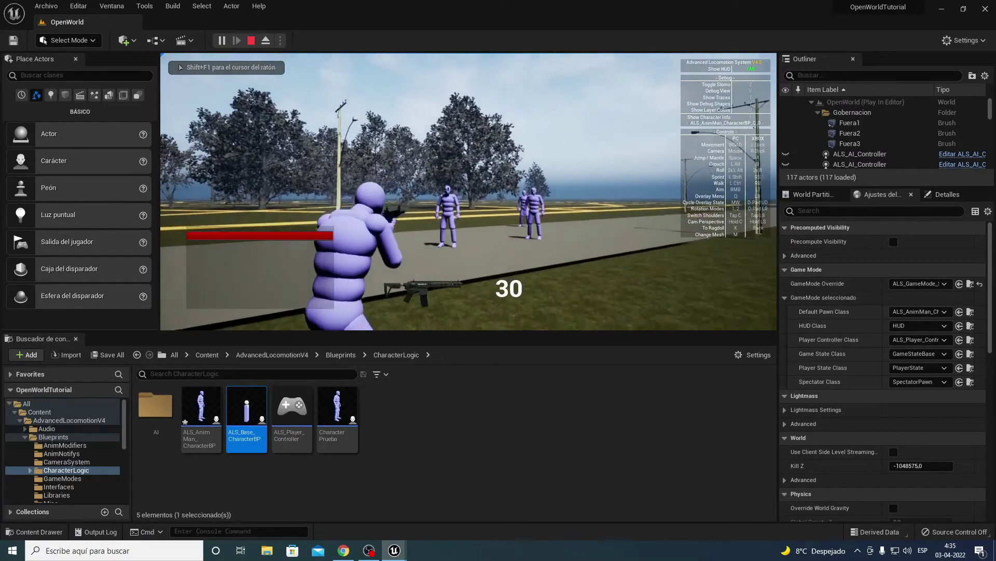
# - Empty the magazine into the dummies until one collapses, reload to 30, and eject with F8
pyautogui.click(469, 192)
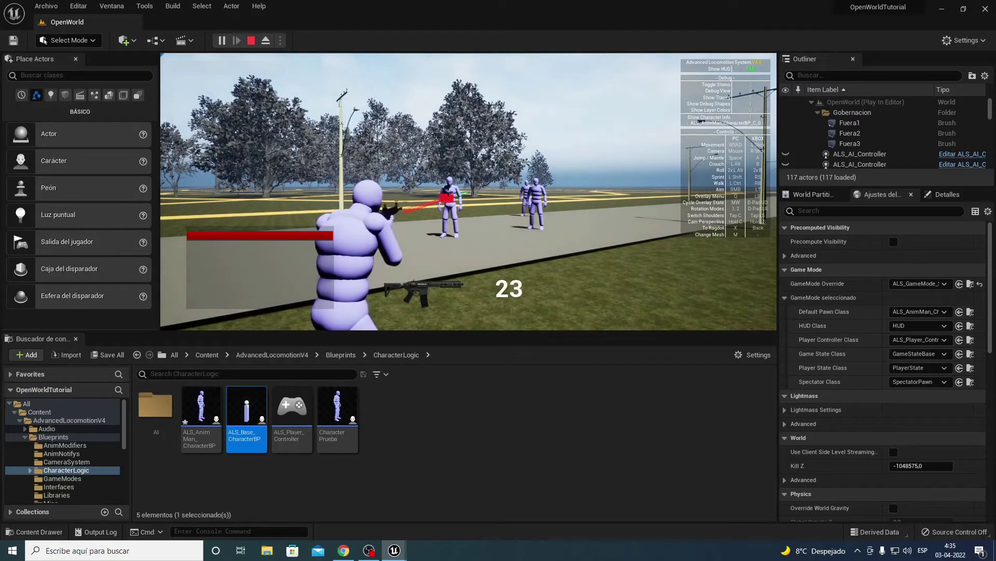
pyautogui.click(448, 192)
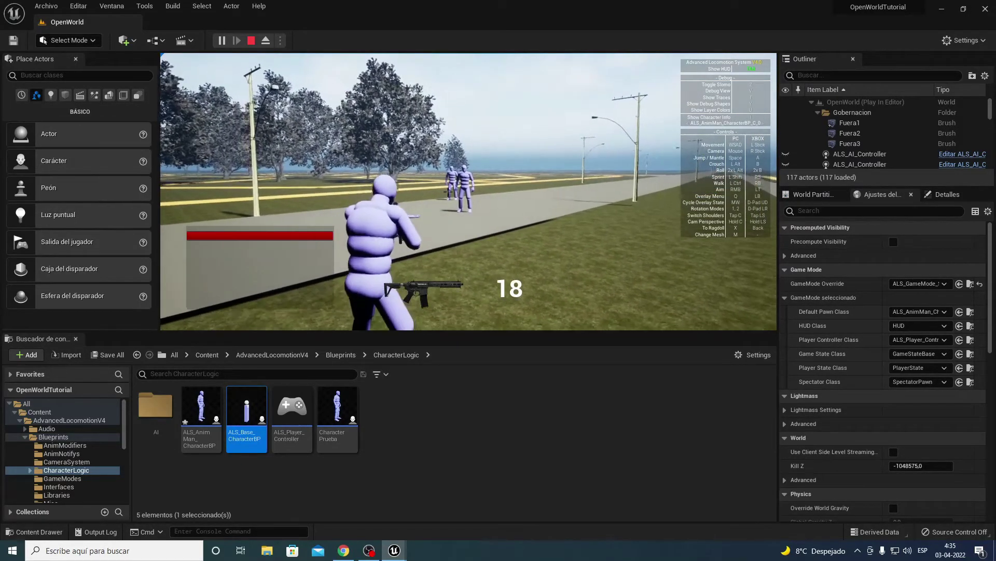
pyautogui.click(448, 192)
pyautogui.click(448, 192)
pyautogui.click(448, 192)
pyautogui.click(447, 192)
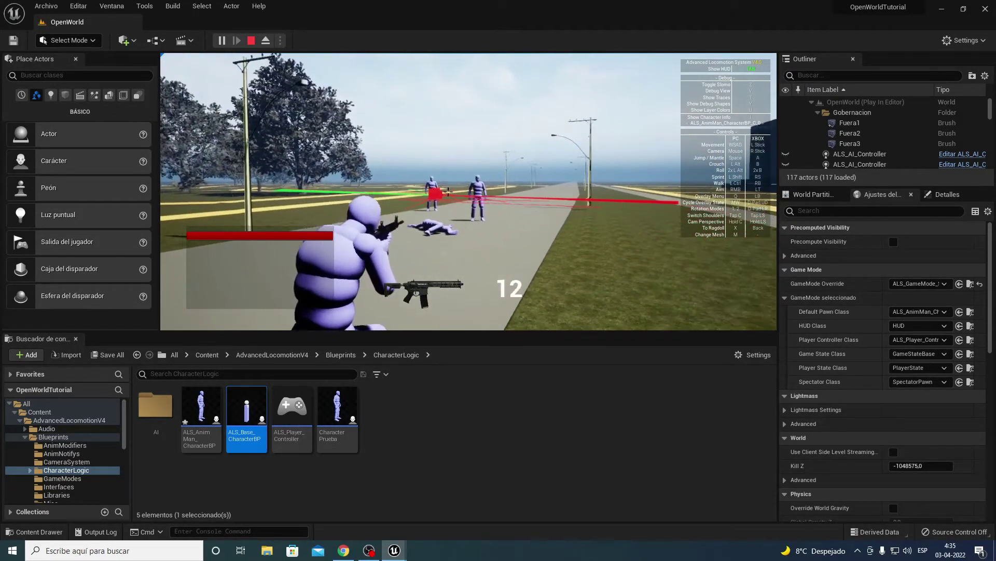
pyautogui.click(448, 192)
pyautogui.click(448, 192)
pyautogui.click(447, 192)
pyautogui.click(447, 192)
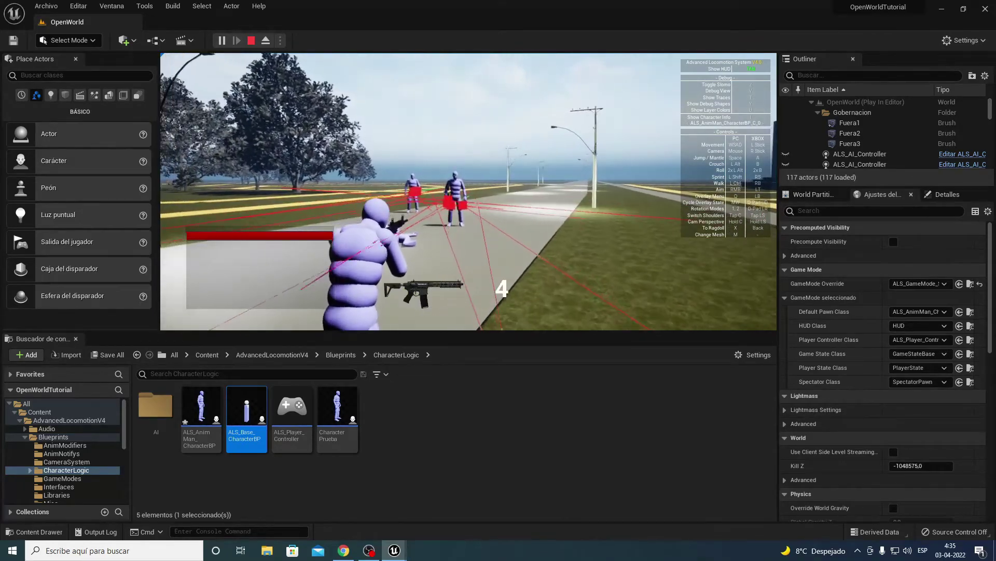
pyautogui.click(448, 192)
pyautogui.click(449, 192)
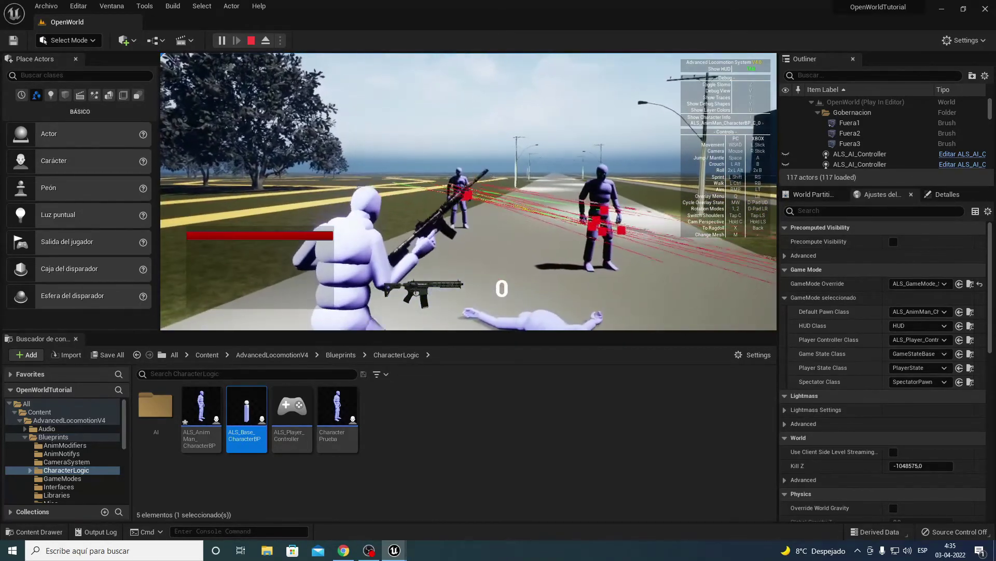
pyautogui.press('r')
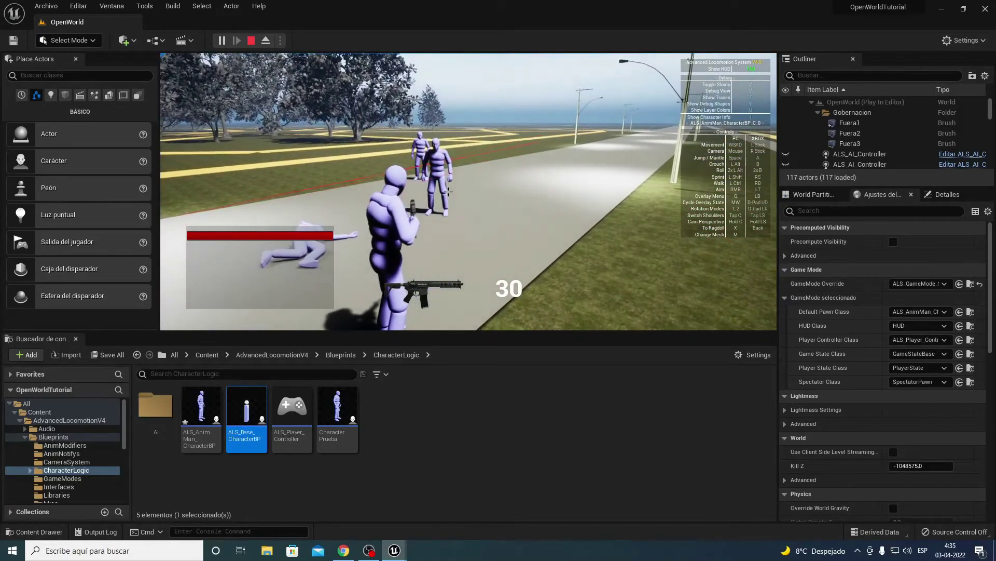
pyautogui.press('F8')
# - Select the shot CharacterPrueba dummy and find Pruba Salud Maxima reading 31 in its Details
pyautogui.click(448, 192)
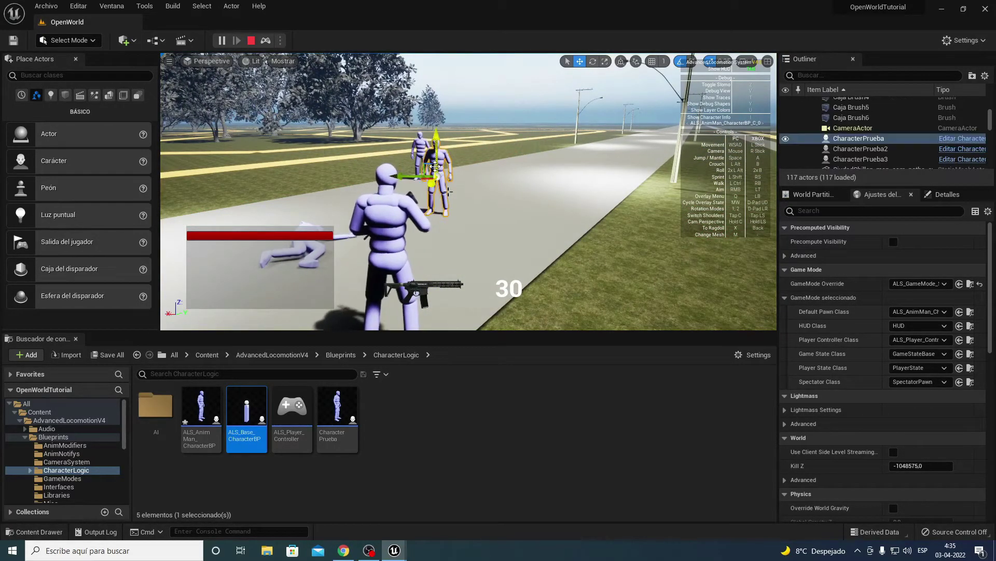
pyautogui.scroll(-5, 840, 250)
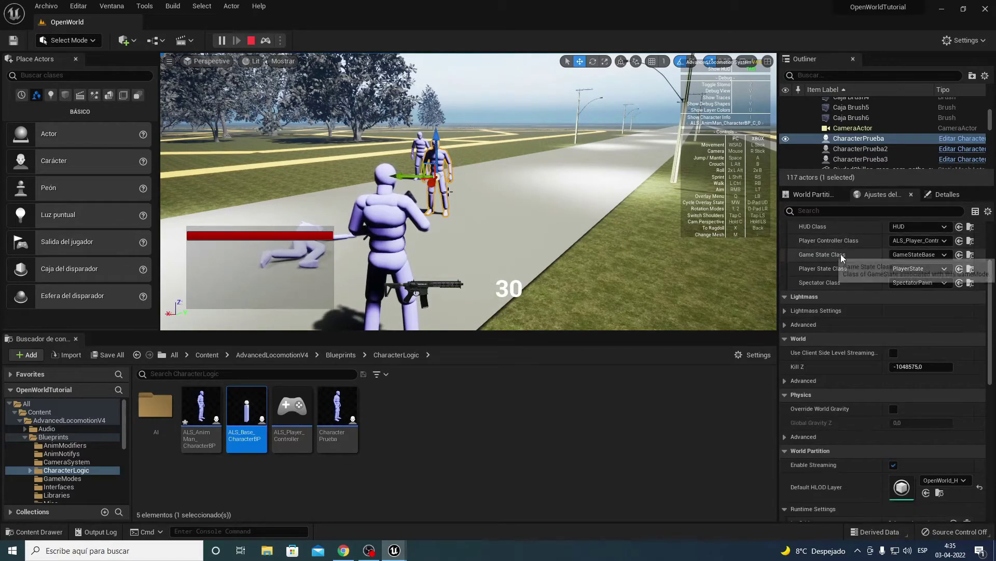
pyautogui.click(926, 196)
pyautogui.scroll(-4, 859, 428)
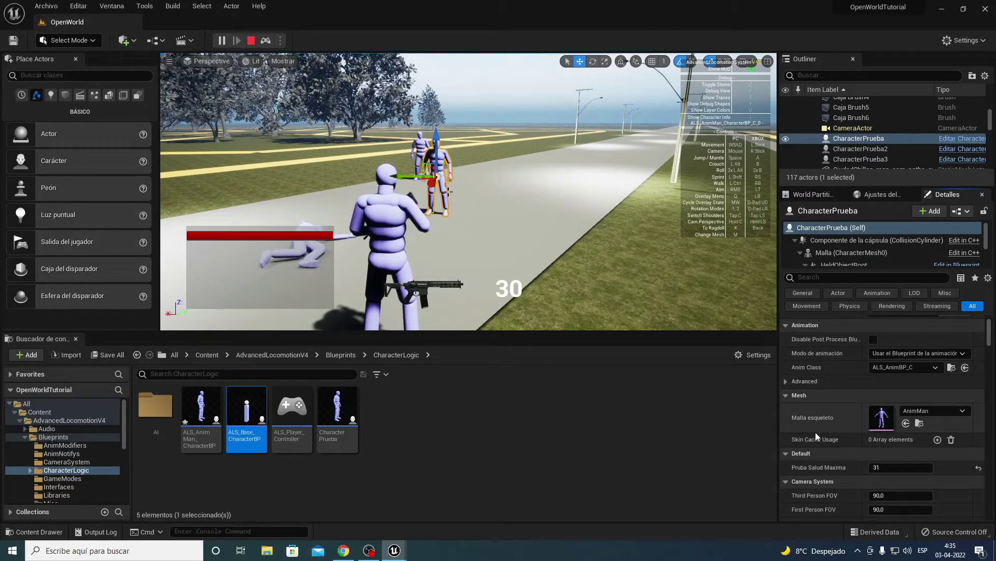
pyautogui.scroll(3, 815, 432)
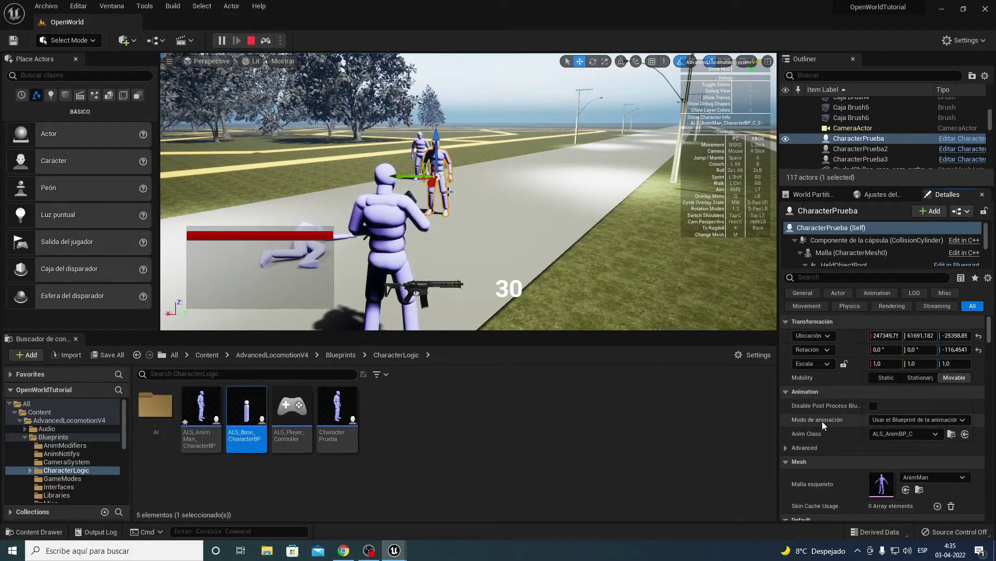
pyautogui.scroll(-3, 824, 426)
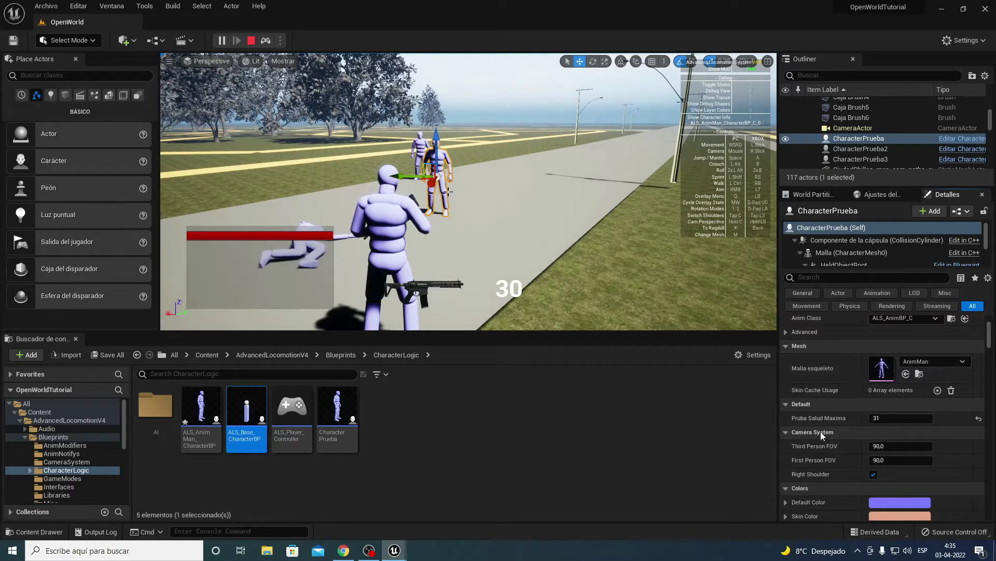
pyautogui.scroll(-2, 817, 451)
pyautogui.scroll(2, 817, 451)
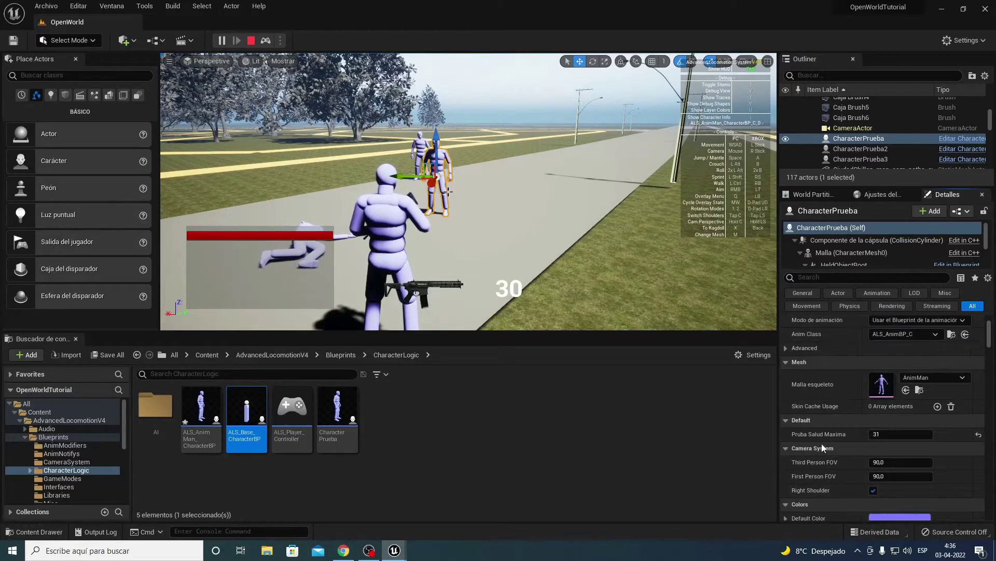
pyautogui.scroll(3, 821, 443)
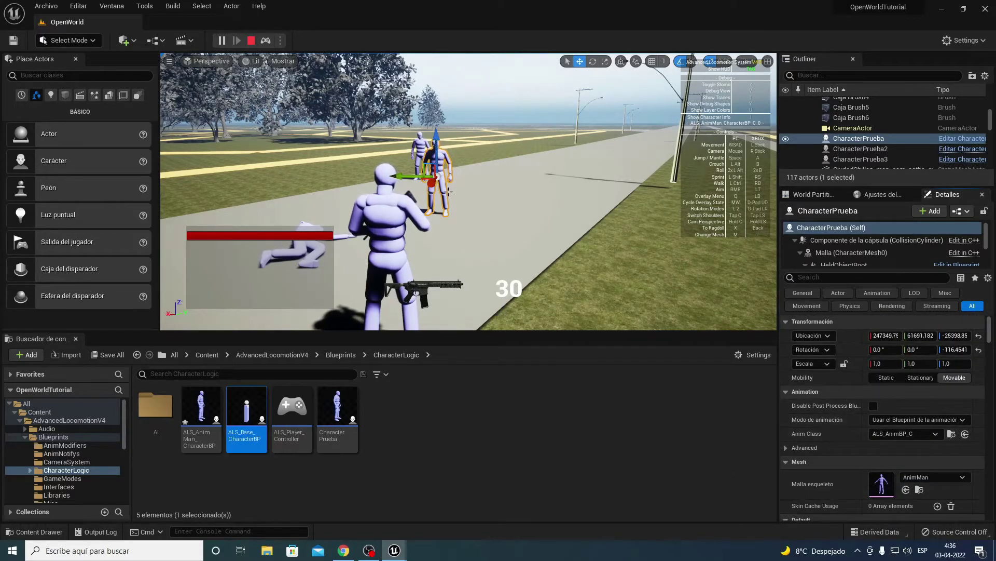
pyautogui.moveTo(394, 550)
pyautogui.click(440, 519)
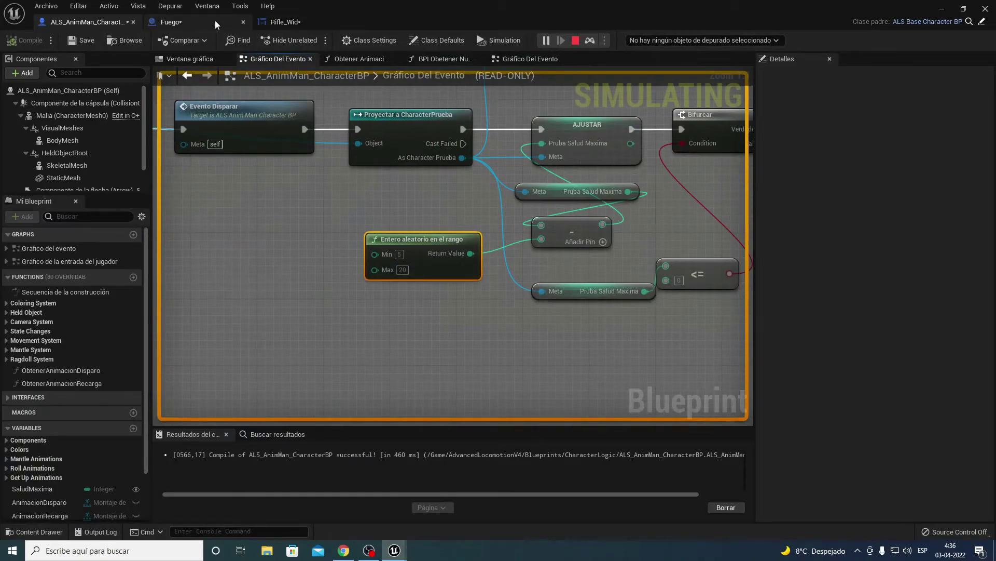
pyautogui.click(942, 10)
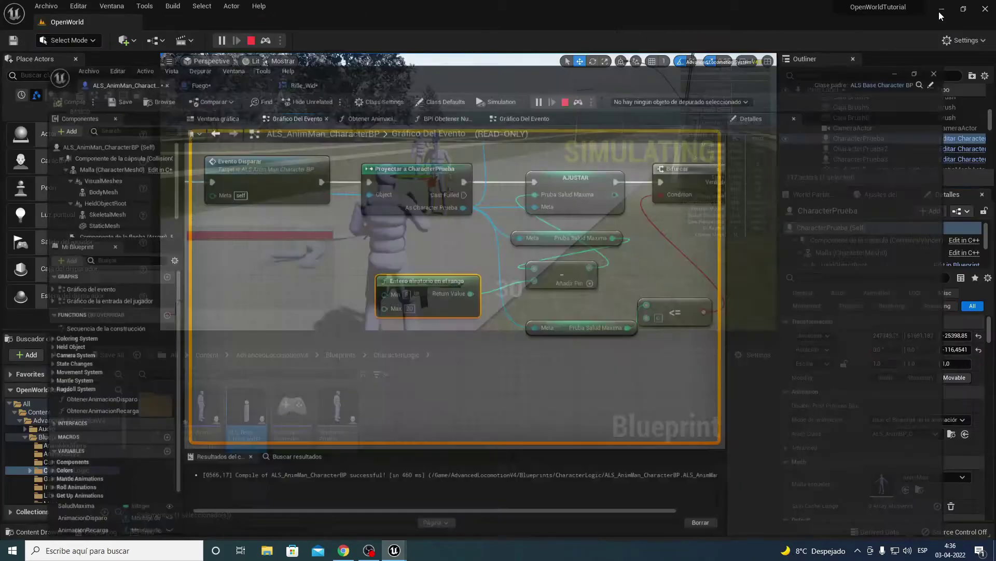
pyautogui.doubleClick(352, 410)
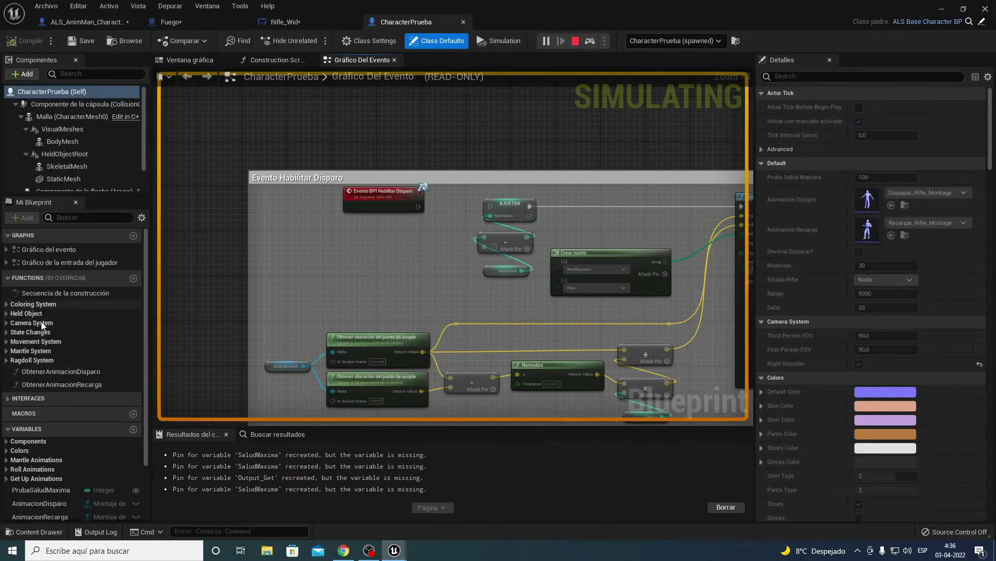
pyautogui.scroll(-3, 44, 451)
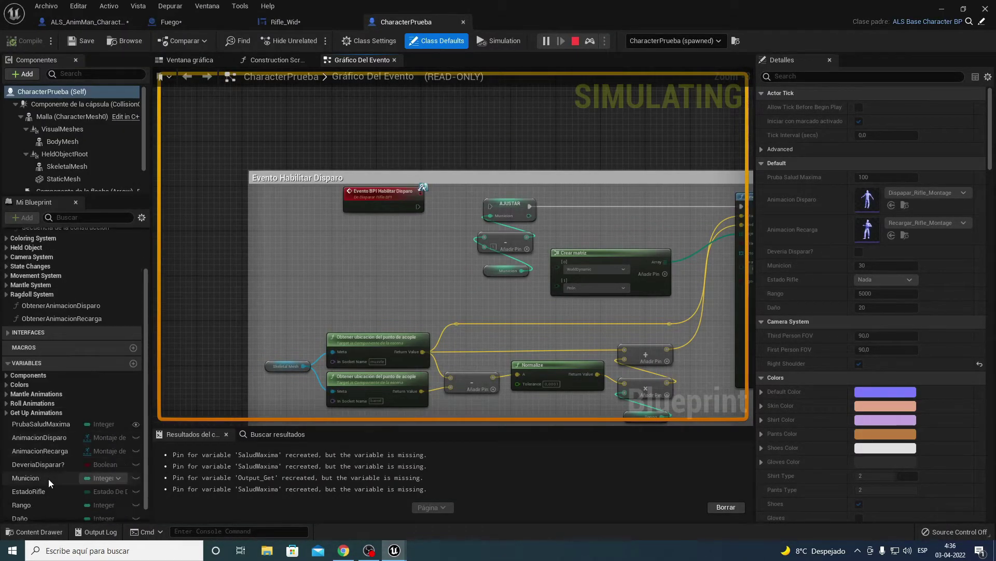
pyautogui.click(60, 422)
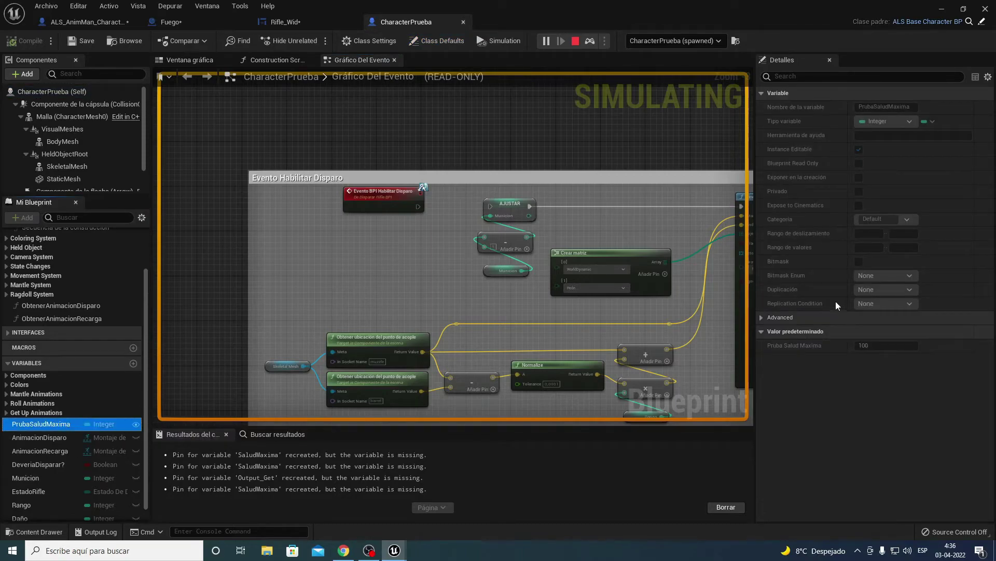
pyautogui.click(939, 8)
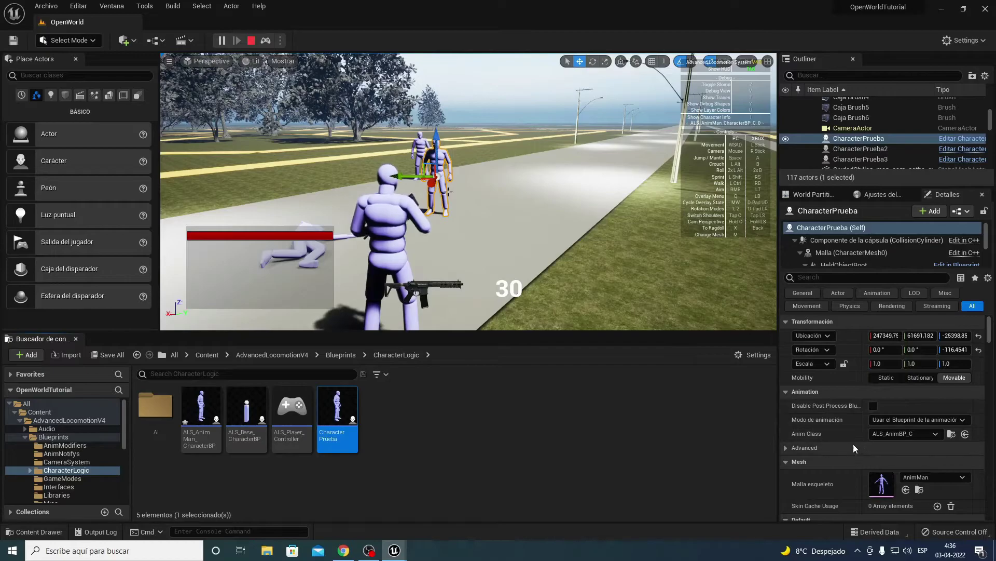
# - Select CharacterPrueba3 and read its Pruba Salud Maxima value of 79
pyautogui.scroll(-3, 824, 424)
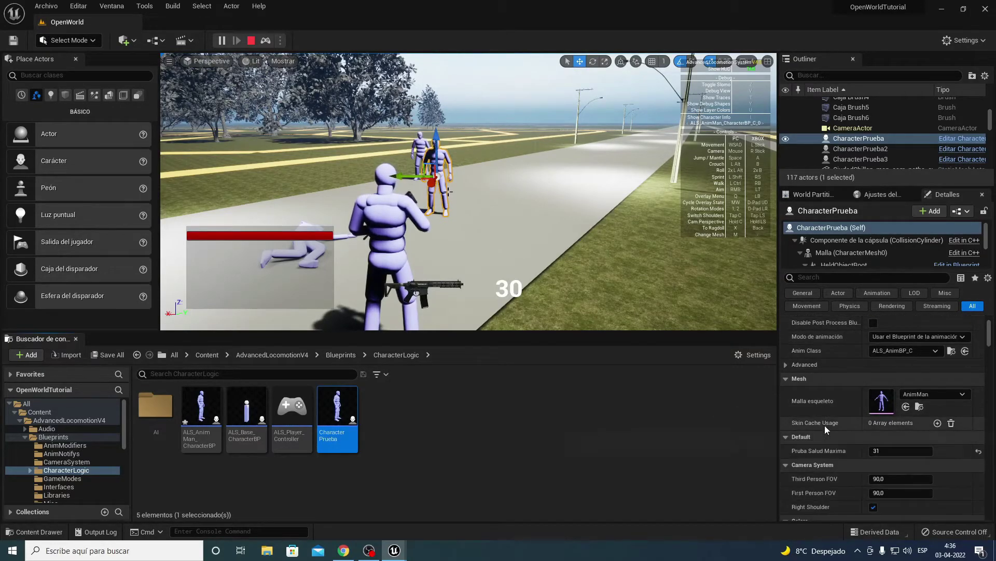
pyautogui.scroll(-1, 825, 425)
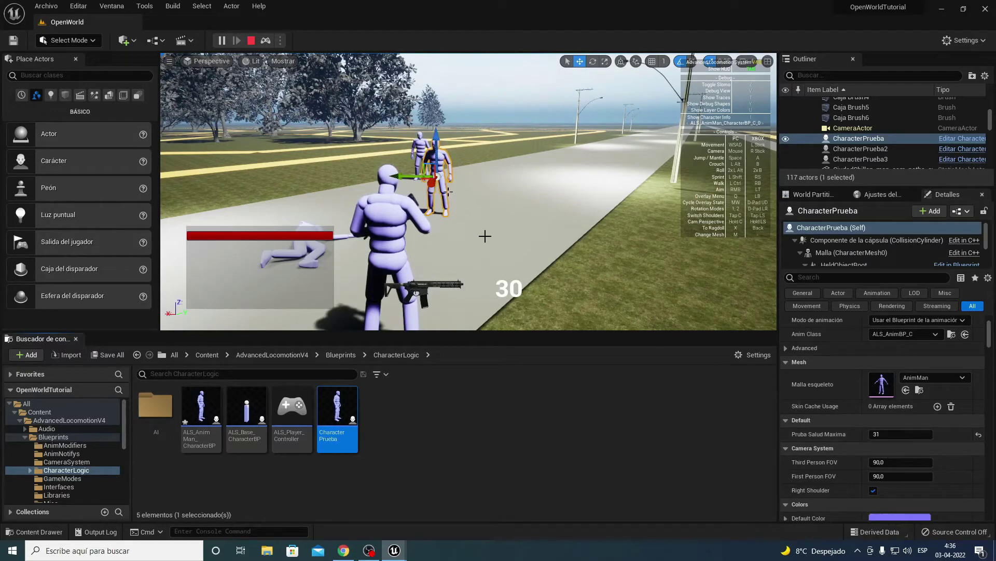
pyautogui.click(423, 148)
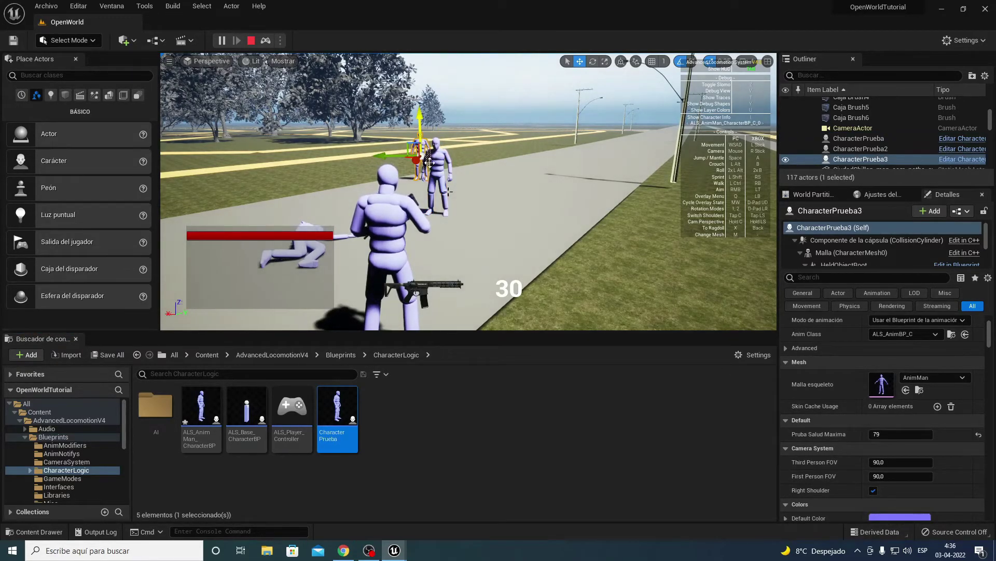
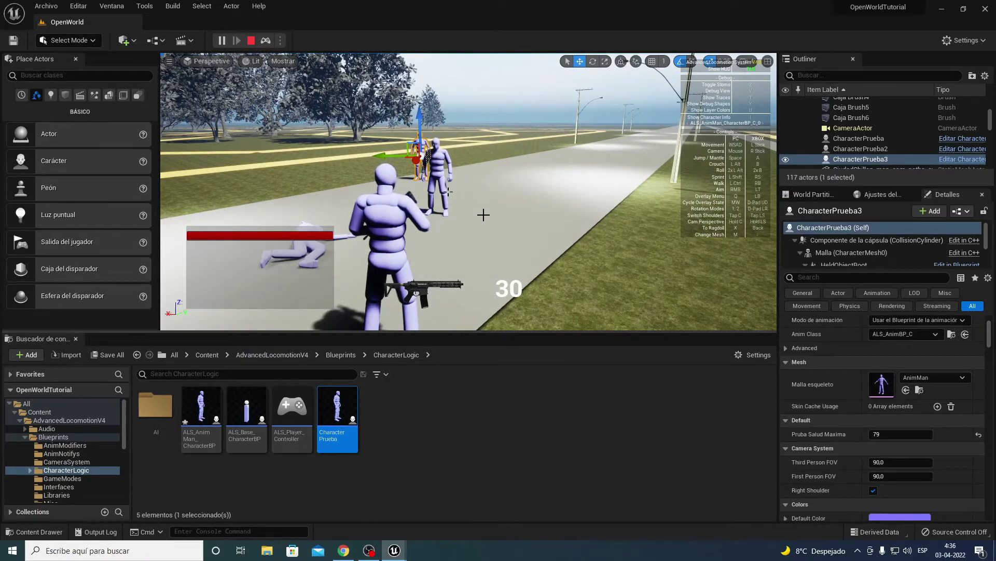
# - Stop the game, review CharacterPrueba's PrubaSaludMaxima variable (default 100), then minimize the blueprint
pyautogui.click(448, 192)
pyautogui.press('Escape')
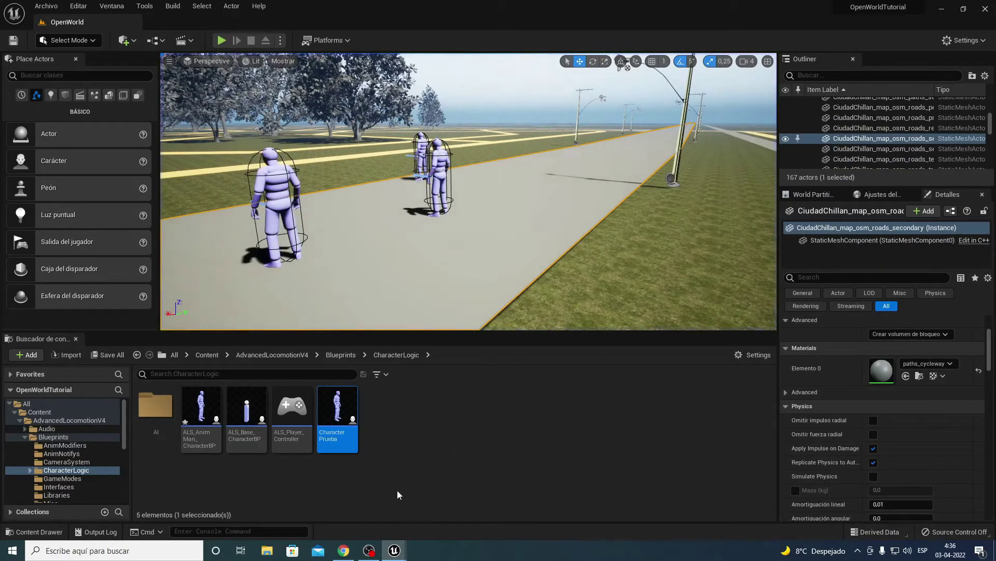
pyautogui.moveTo(395, 553)
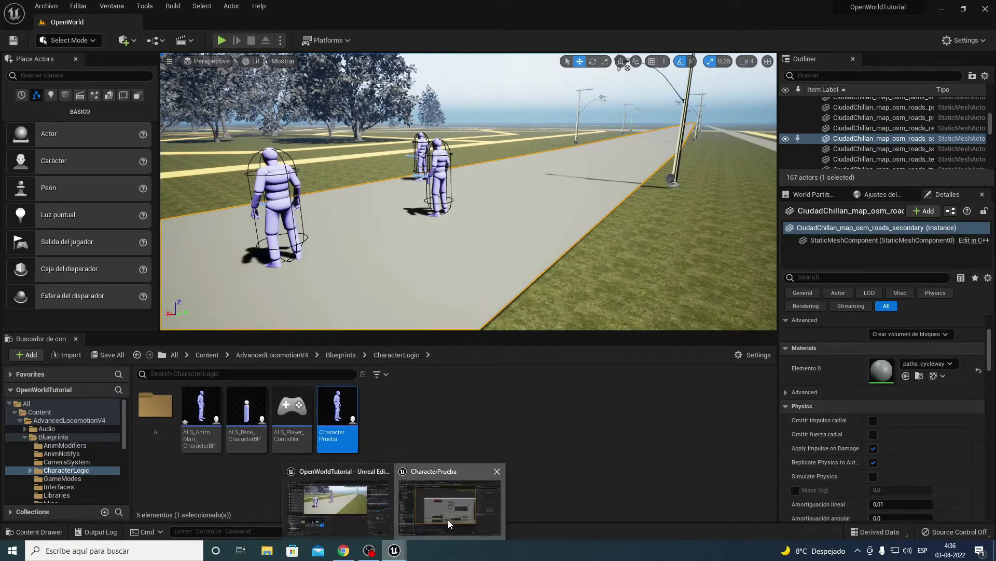
pyautogui.click(467, 499)
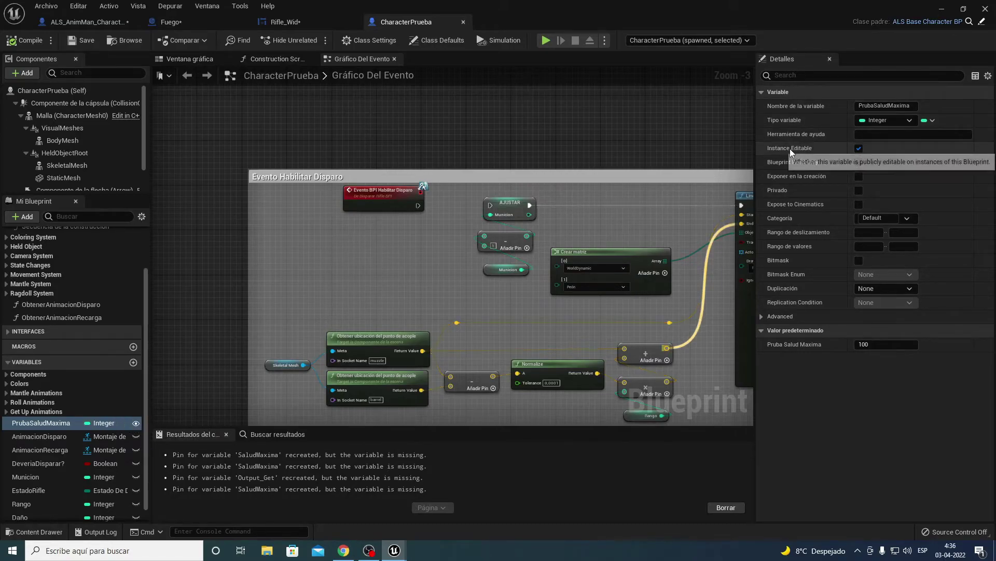
pyautogui.click(943, 10)
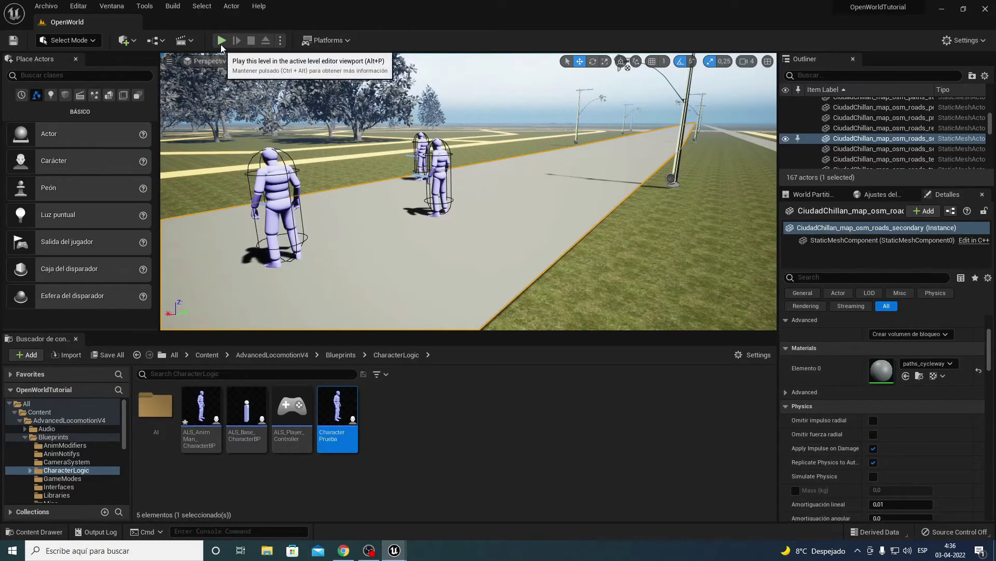
# - Start playing the level and switch the character's overlay to Rifle, aiming at the dummies
pyautogui.hotkey('alt', 'p')
pyautogui.press('q')
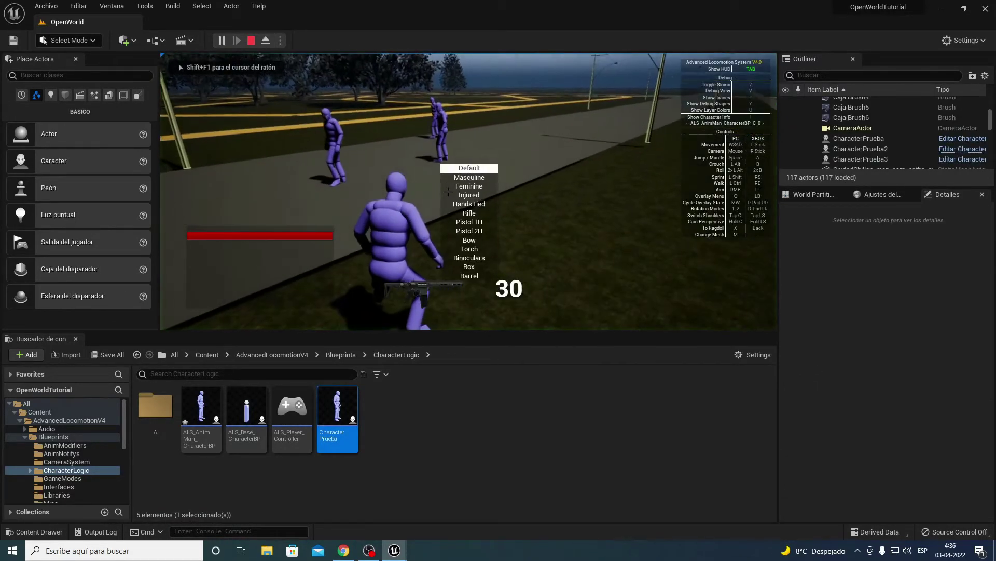
pyautogui.scroll(-5, 461, 223)
pyautogui.moveTo(447, 192); pyautogui.dragTo(448, 192, button='right')
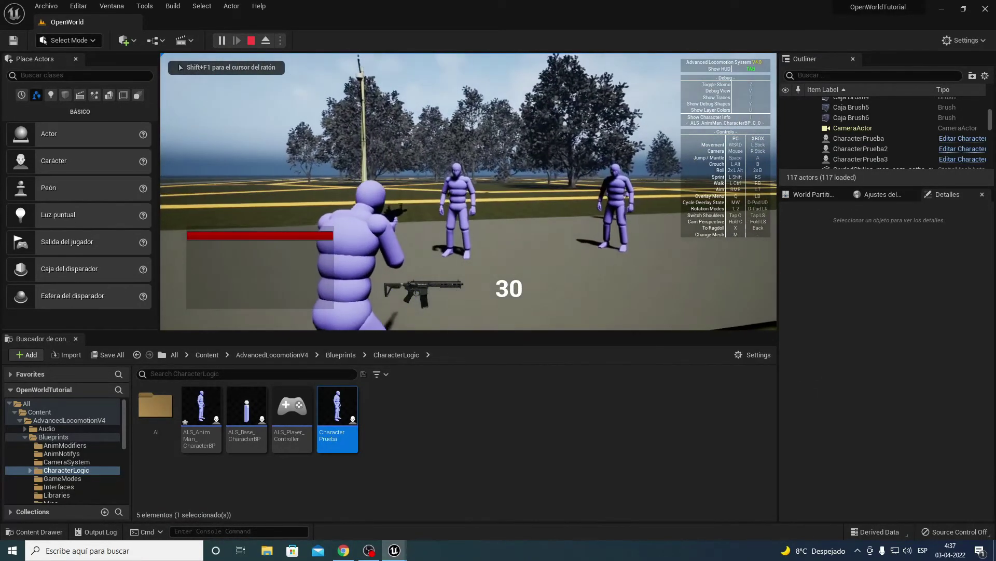
pyautogui.click(448, 192)
# - Shoot the dummy characters until 16 rounds remain, then eject with F8 to fly the camera
pyautogui.click(448, 192)
pyautogui.click(448, 192)
pyautogui.click(448, 192)
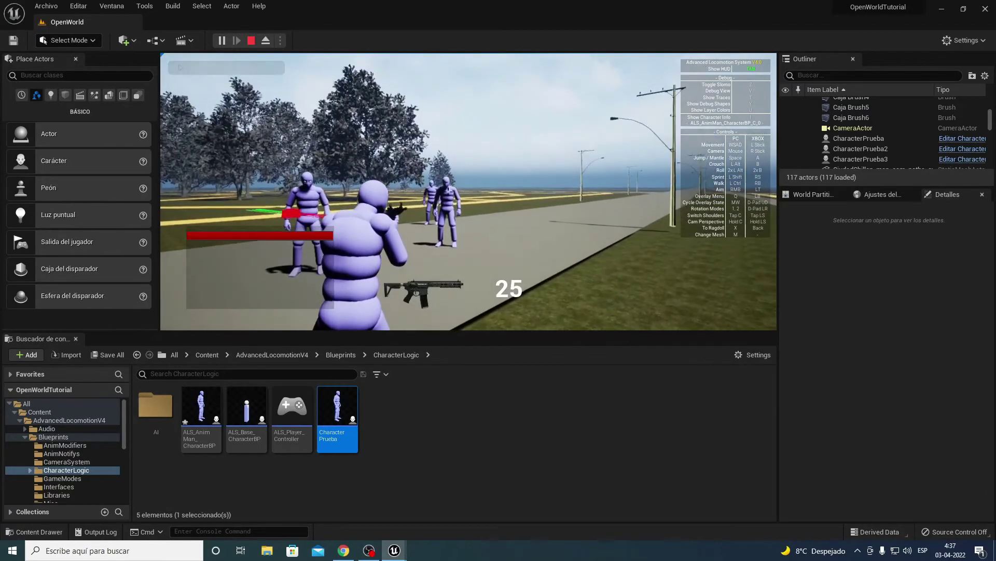
pyautogui.click(447, 196)
pyautogui.click(445, 198)
pyautogui.click(448, 192)
pyautogui.click(448, 192)
pyautogui.click(448, 192)
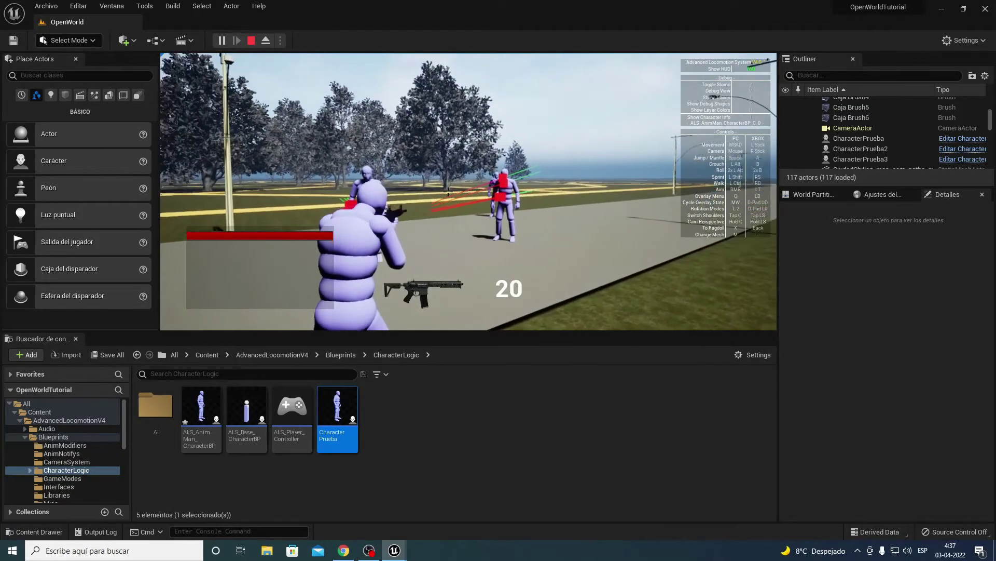
pyautogui.click(448, 192)
pyautogui.click(447, 192)
pyautogui.click(448, 192)
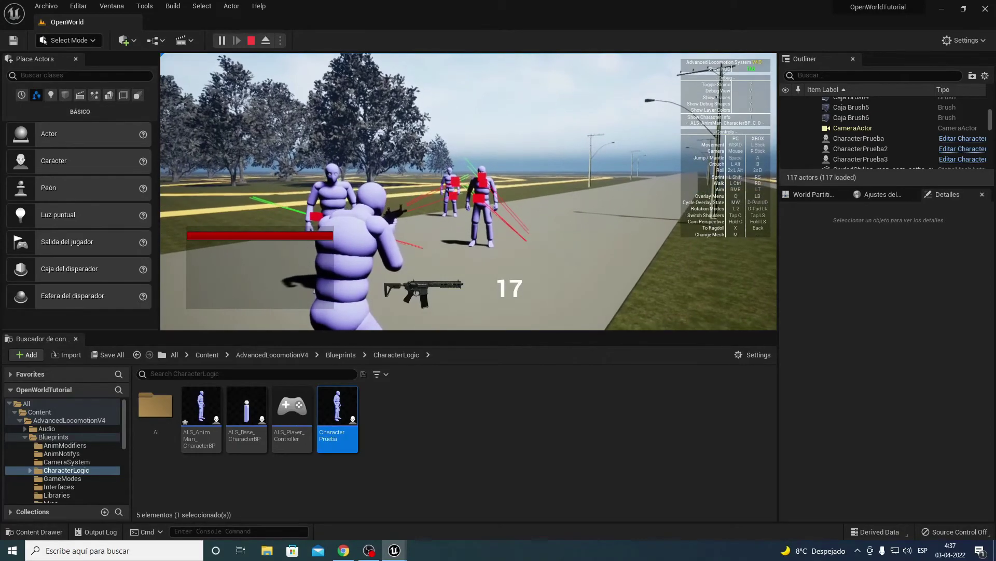
pyautogui.click(448, 192)
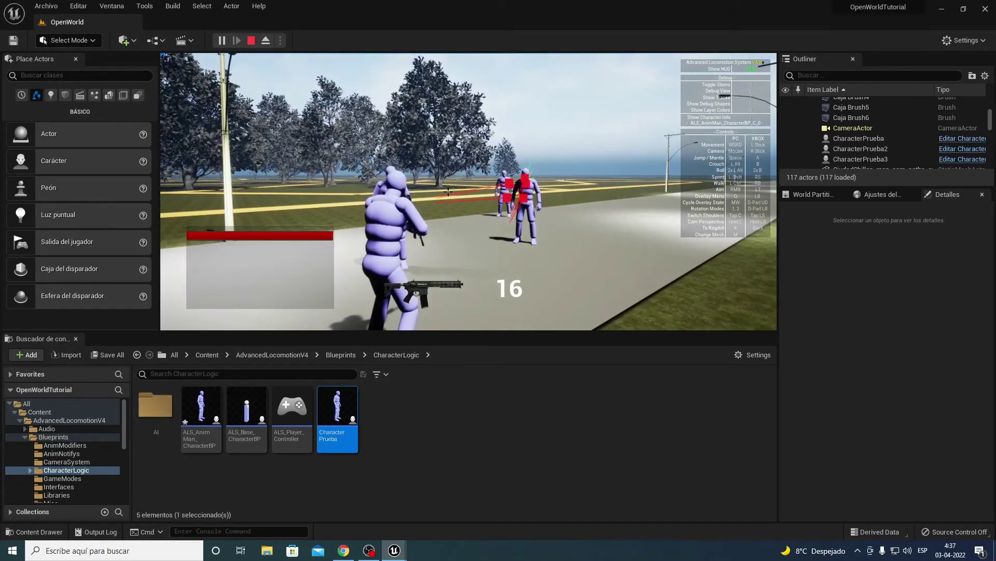
pyautogui.press('F8')
pyautogui.moveTo(427, 133); pyautogui.dragTo(496, 118, button='right')
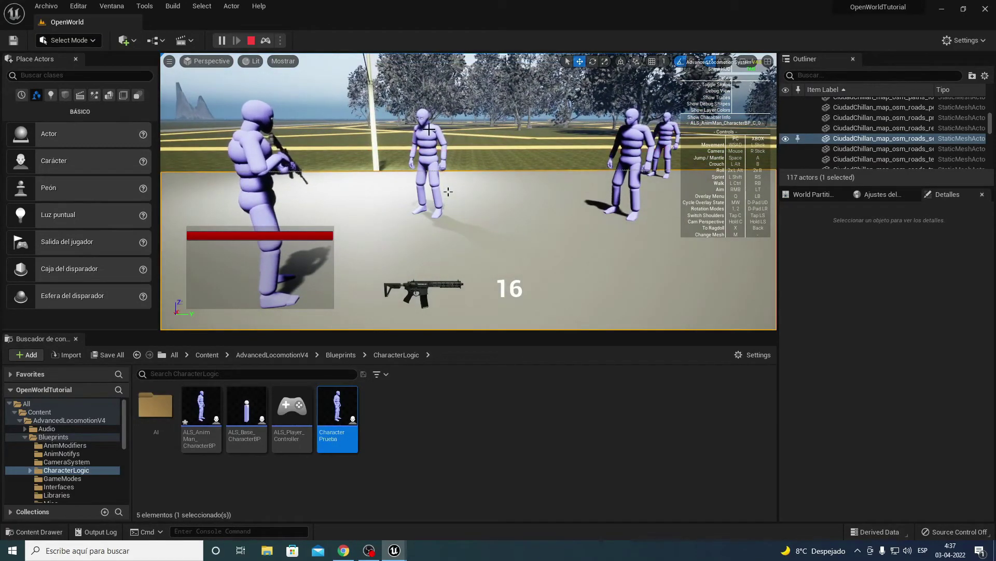
# - Read Pruba Salud Maxima on CharacterPrueba2, CharacterPrueba and CharacterPrueba3 (21, 56, 66)
pyautogui.click(427, 166)
pyautogui.scroll(-2, 887, 396)
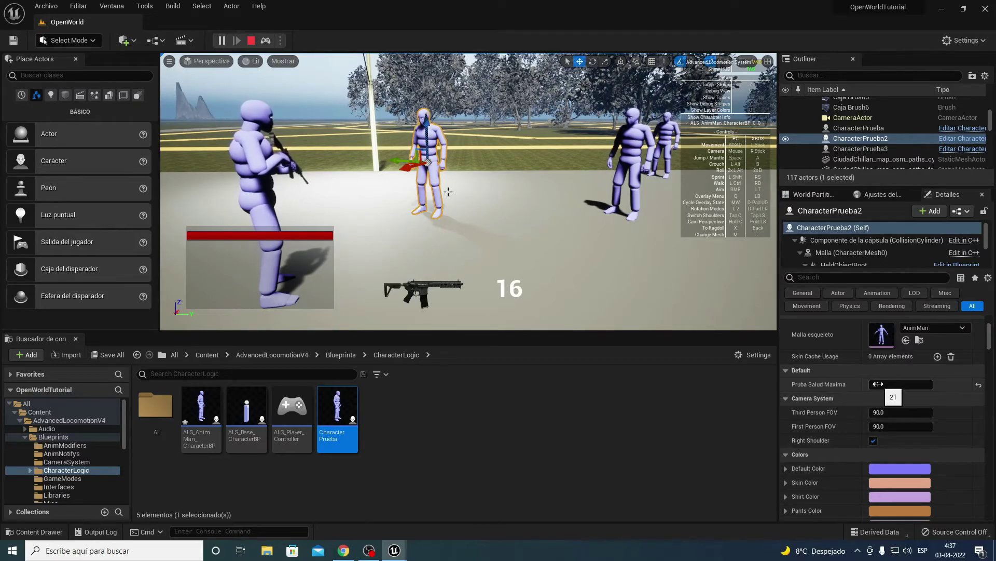
pyautogui.moveTo(448, 192); pyautogui.dragTo(448, 192, button='right')
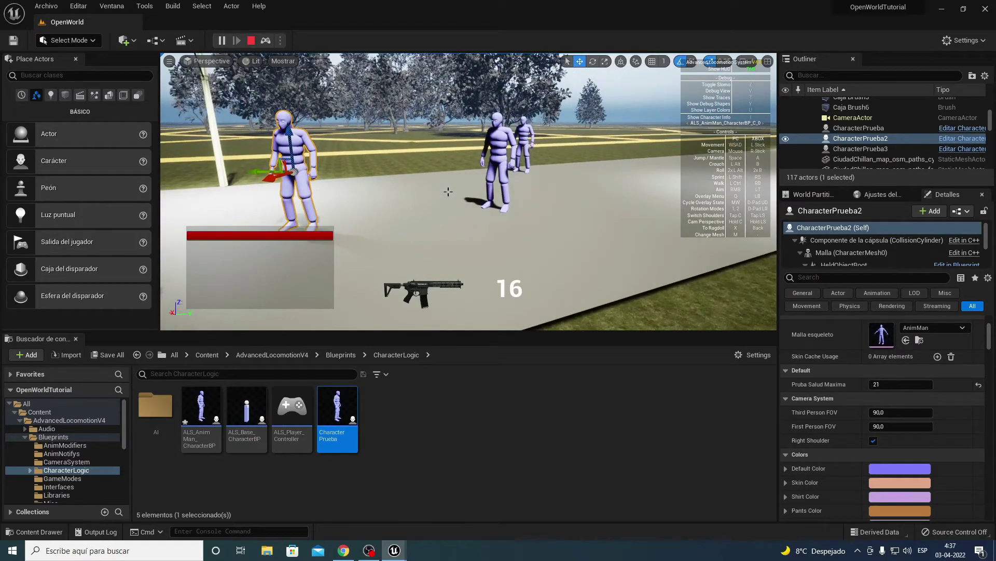
pyautogui.click(496, 155)
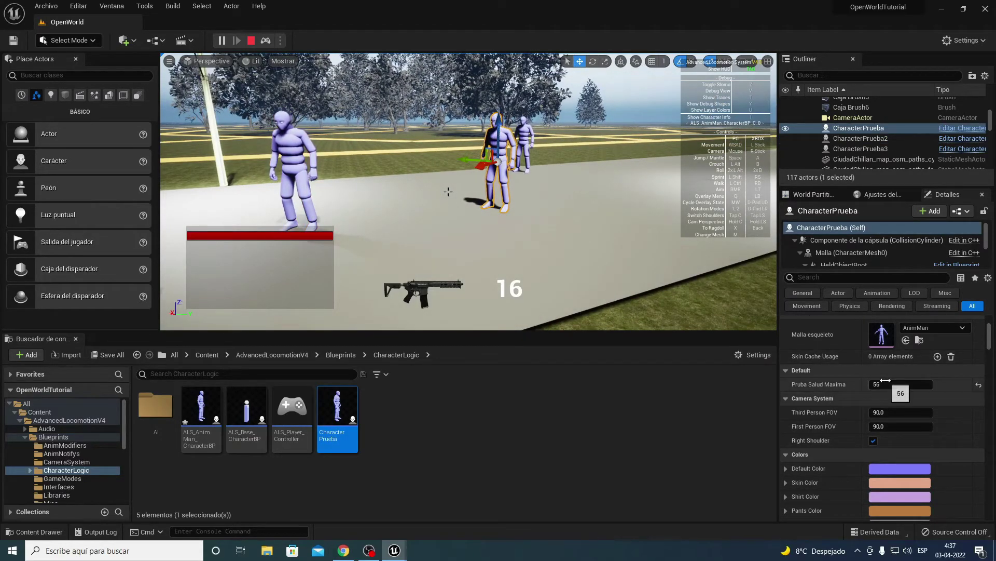
pyautogui.moveTo(448, 191); pyautogui.dragTo(516, 161, button='right')
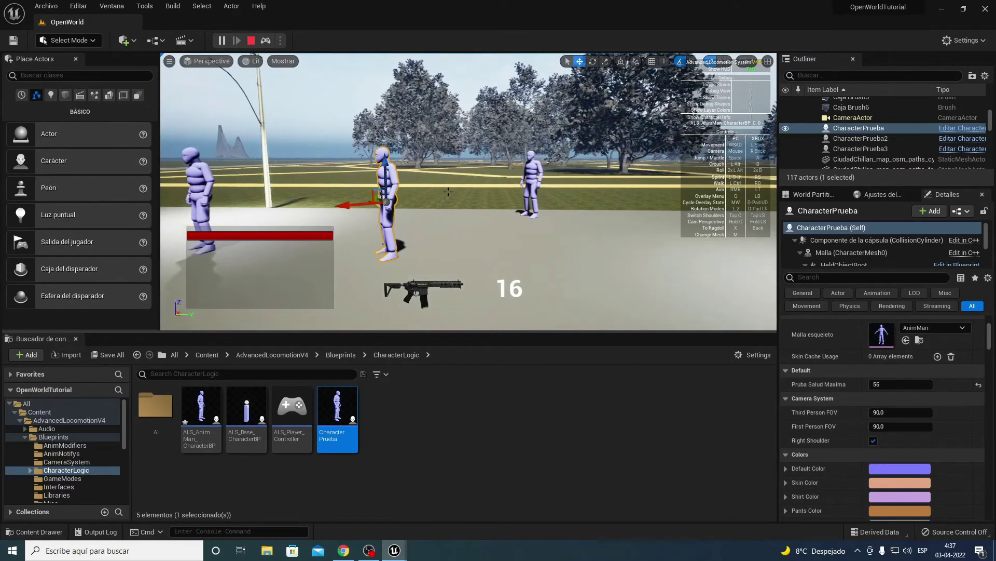
pyautogui.click(525, 169)
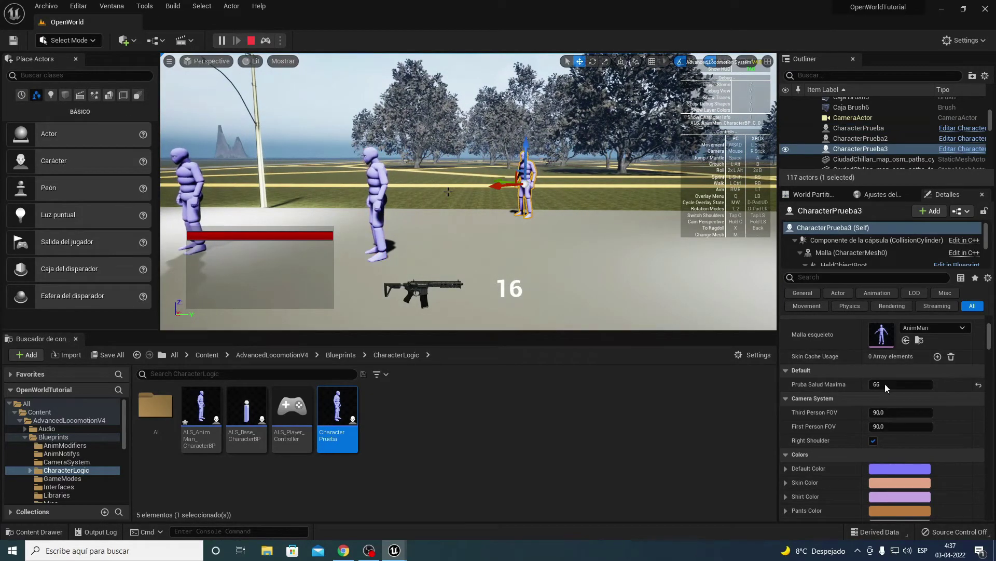
# - End the play session and return to the OpenWorld level
pyautogui.moveTo(495, 273); pyautogui.dragTo(458, 260, button='right')
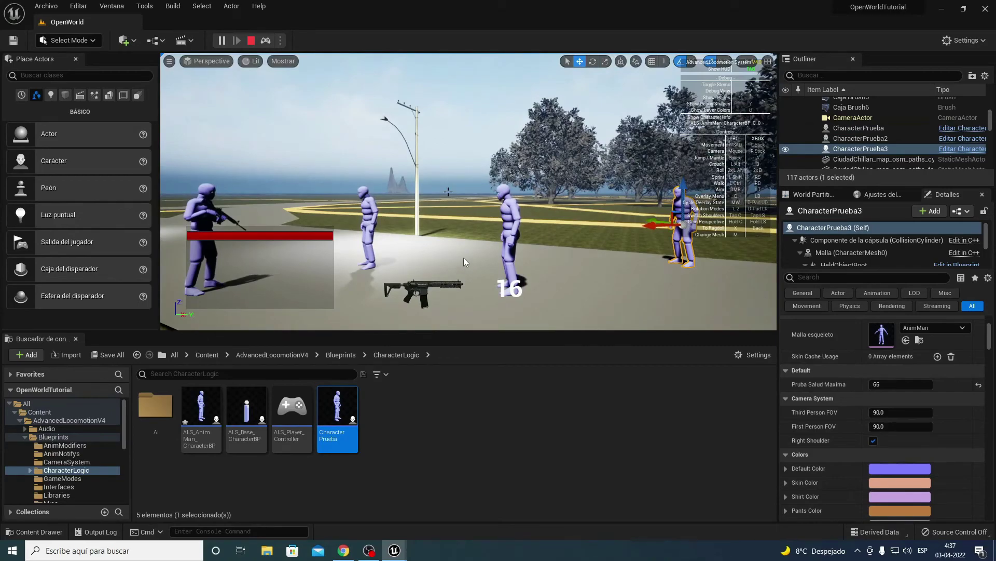
pyautogui.press('Escape')
pyautogui.moveTo(399, 217); pyautogui.dragTo(391, 222, button='right')
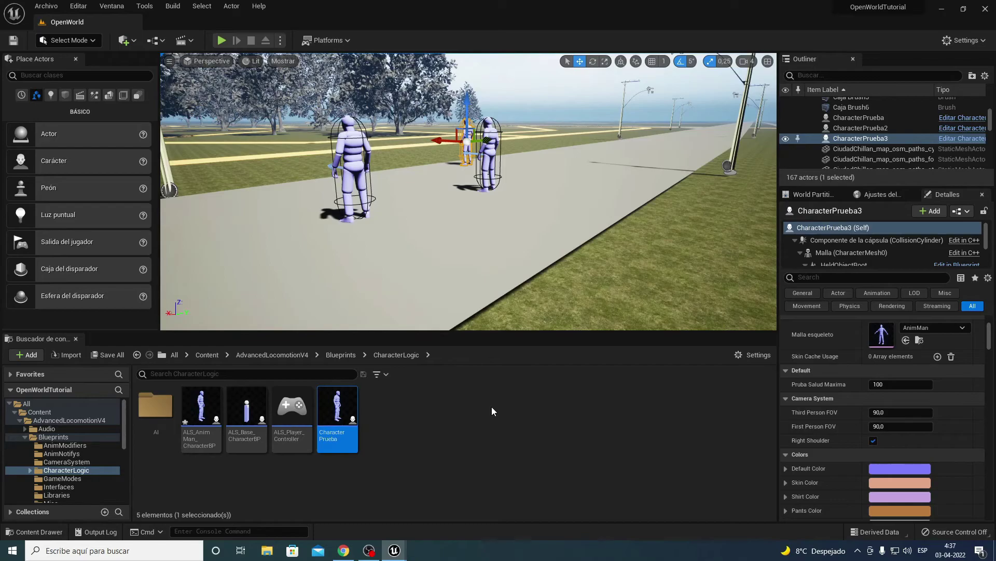
pyautogui.moveTo(443, 285); pyautogui.dragTo(433, 273, button='right')
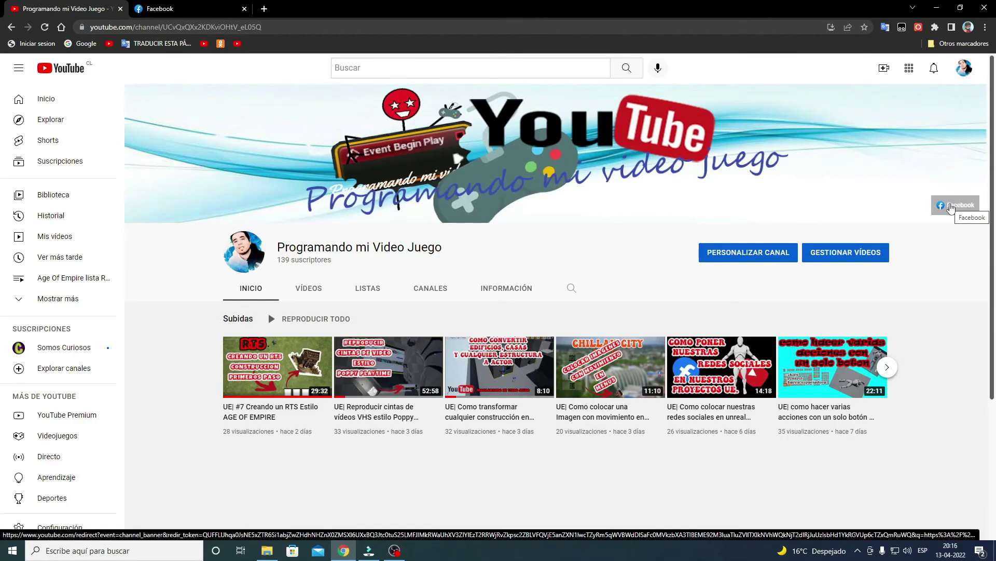
# - Open the channel banner's Facebook link in a new tab and scroll the creator's profile
pyautogui.click(951, 208)
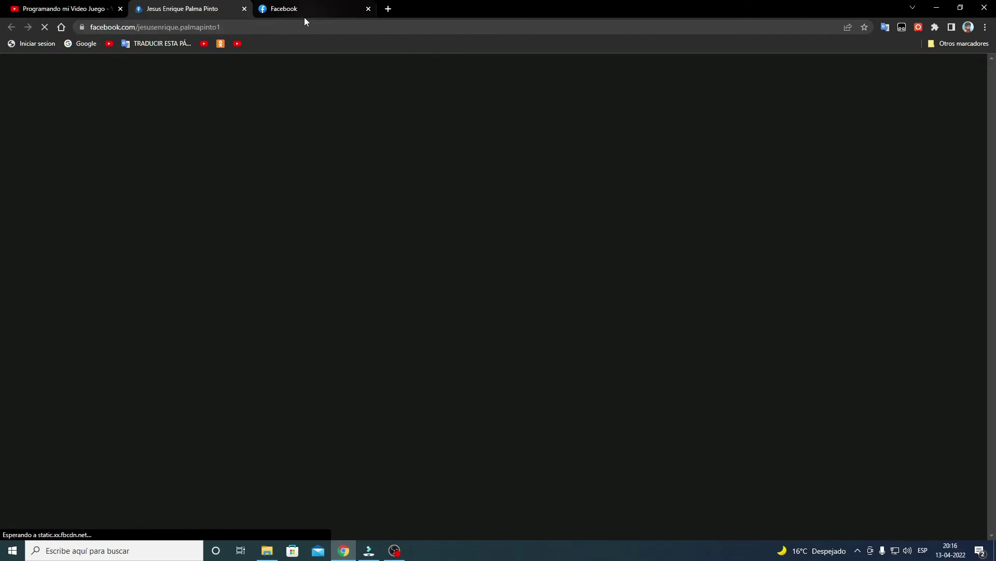
pyautogui.scroll(-4, 477, 82)
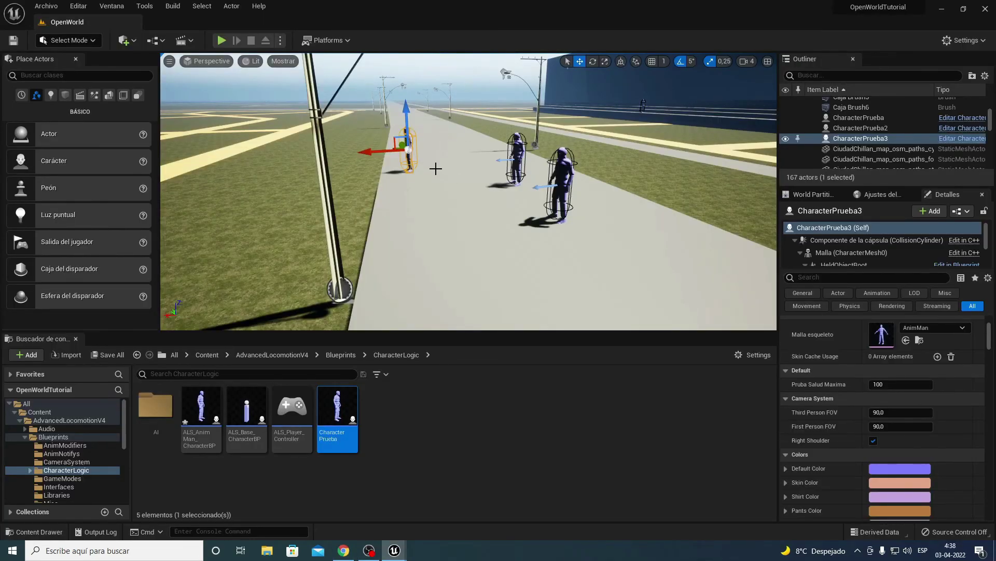
pyautogui.moveTo(436, 165)
pyautogui.mouseDown(button='right')
pyautogui.moveTo(212, 73)
pyautogui.moveTo(437, 167)
pyautogui.mouseUp(button='right')
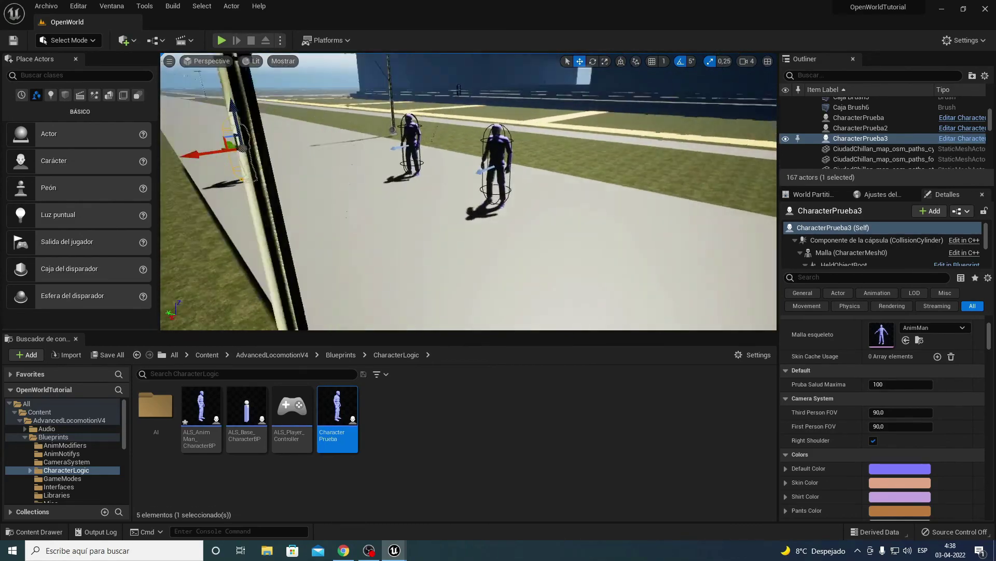